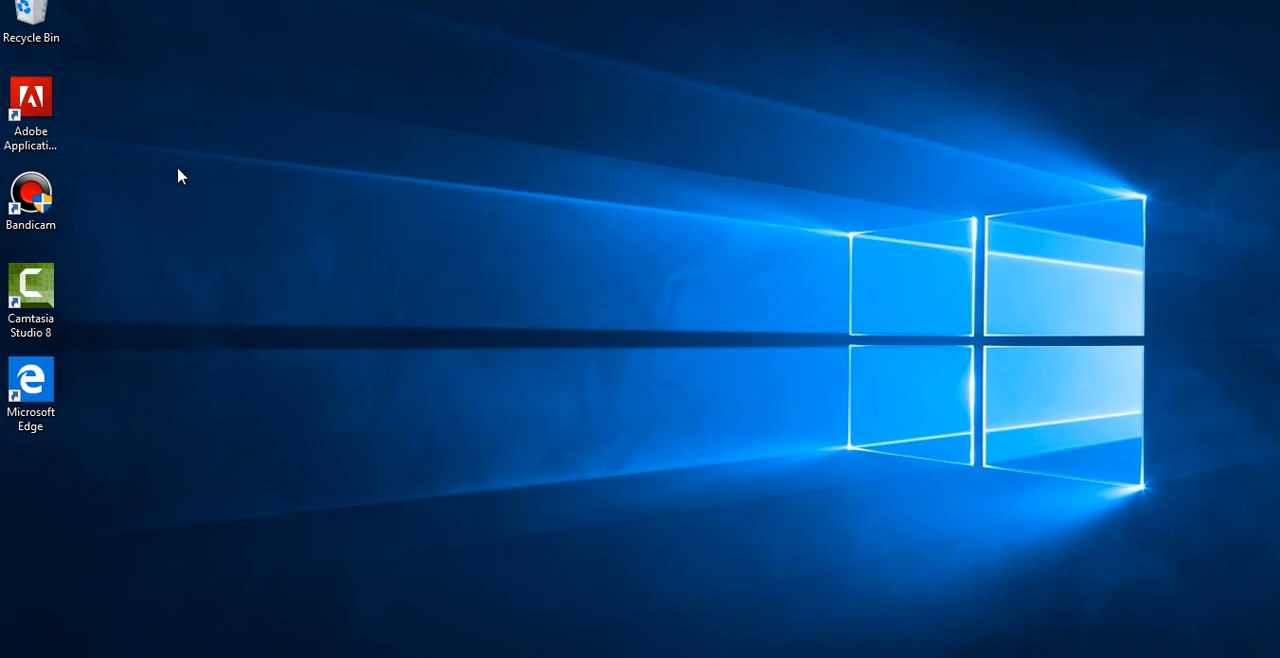
- Launch Camtasia Studio 8 from the desktop and dismiss its welcome dialog
click(31, 305)
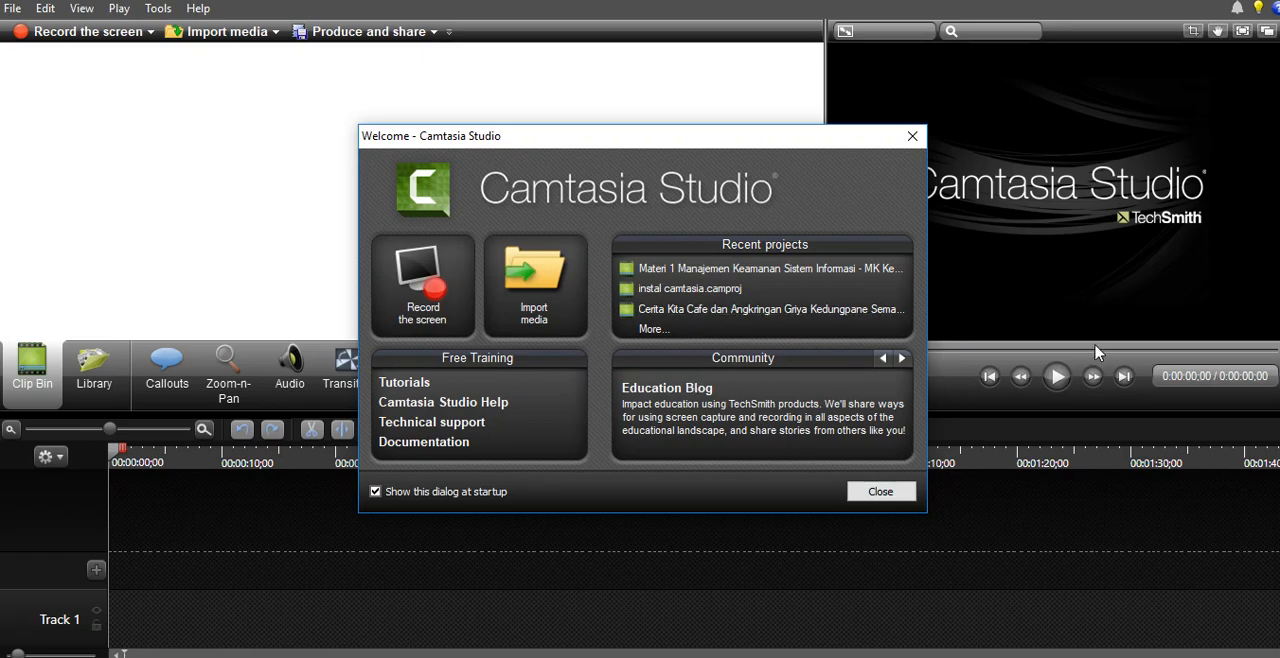
click(884, 492)
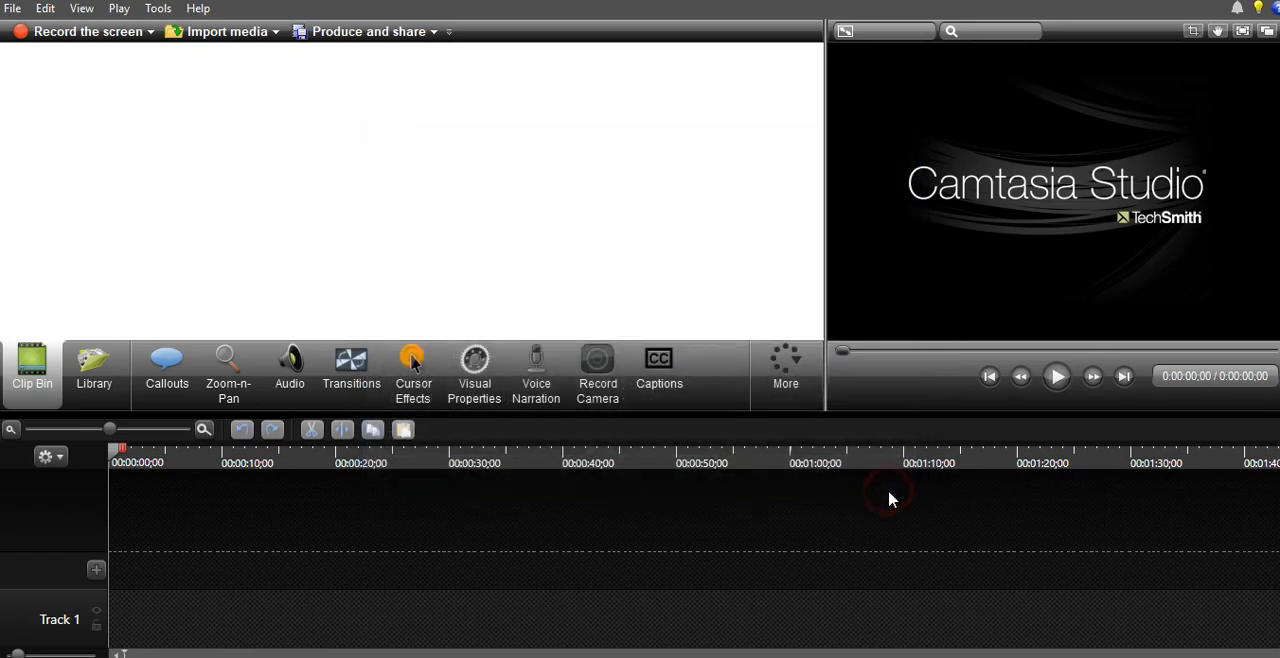
mouse_move(590, 362)
click(13, 10)
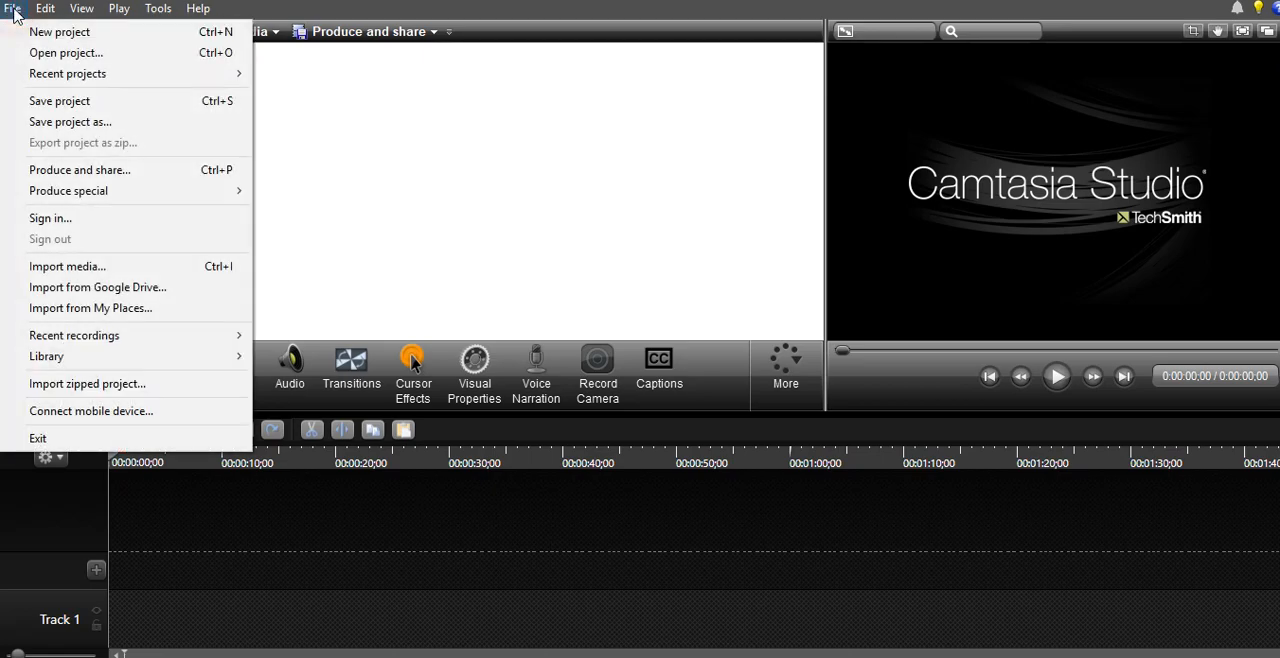
mouse_move(80, 10)
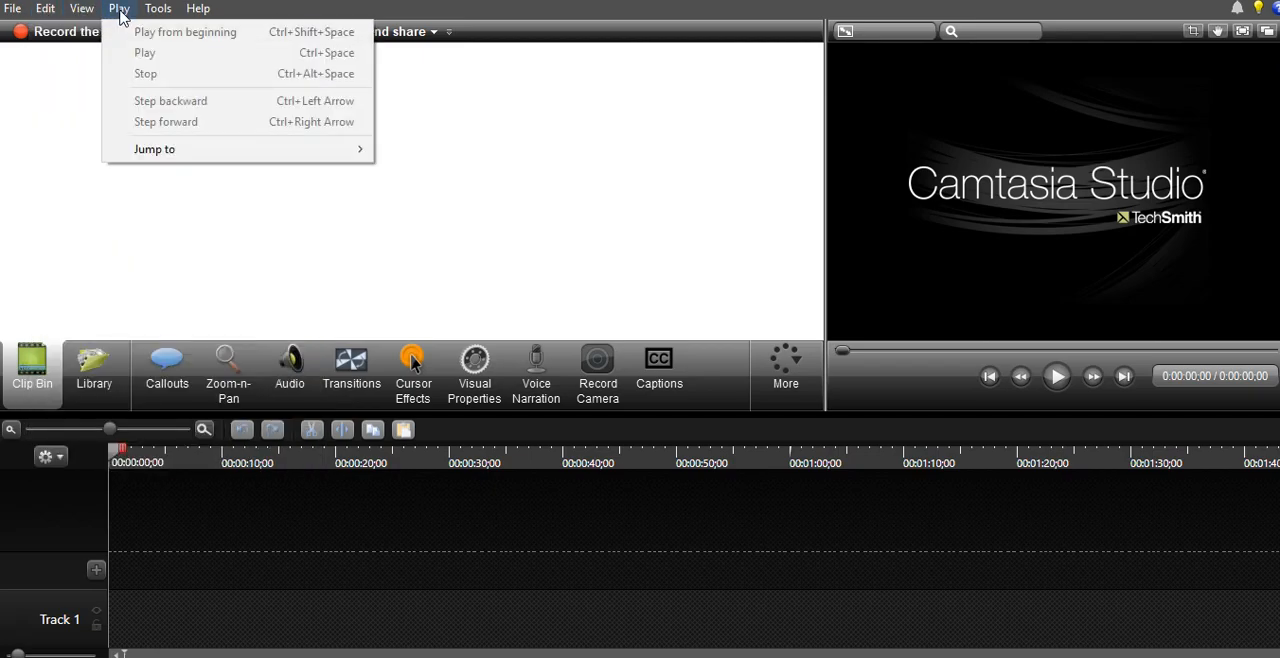
mouse_move(155, 12)
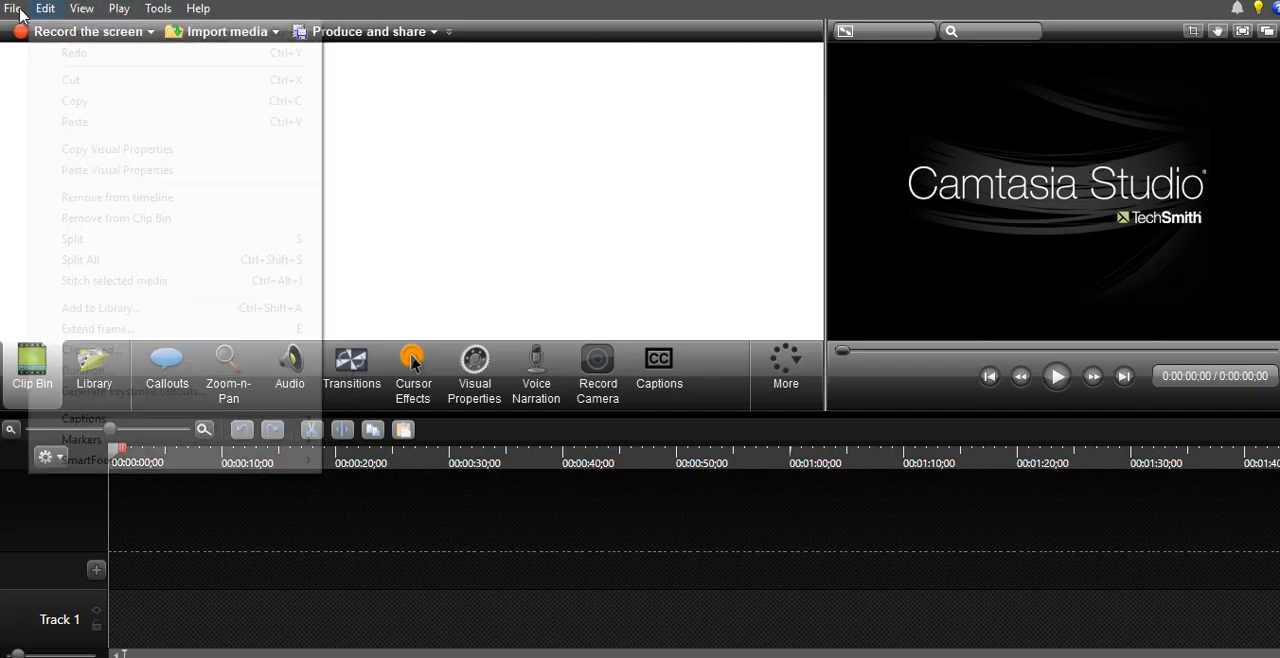
mouse_move(14, 12)
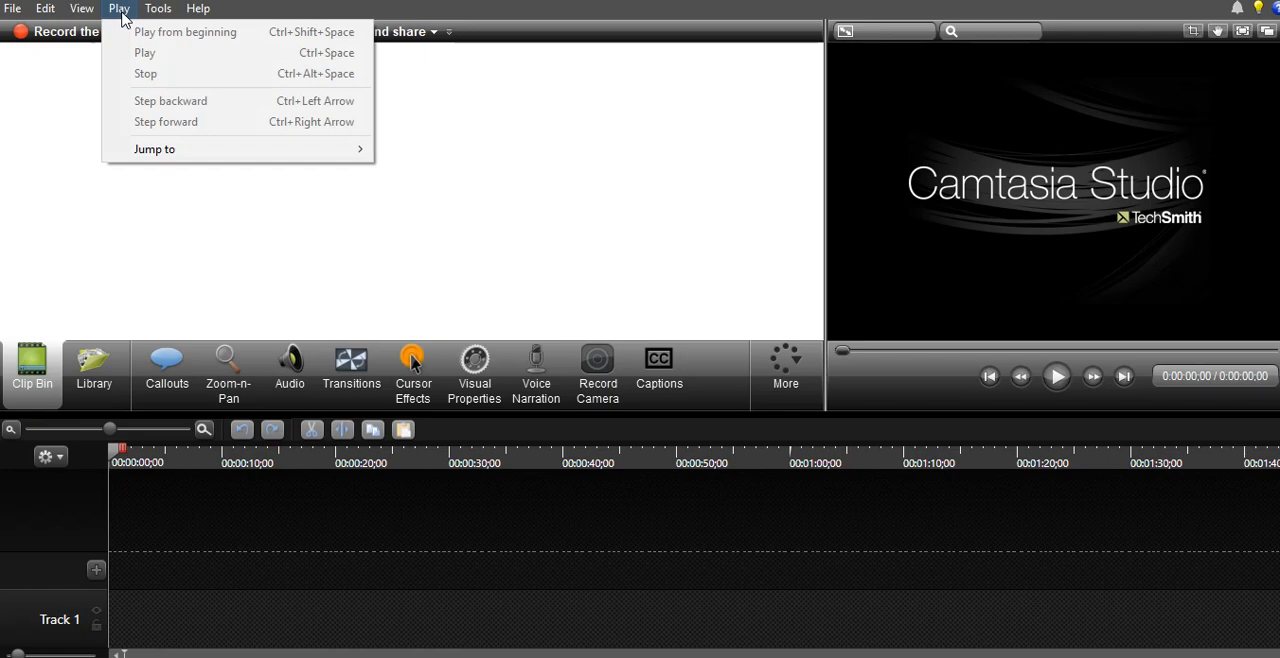
click(540, 15)
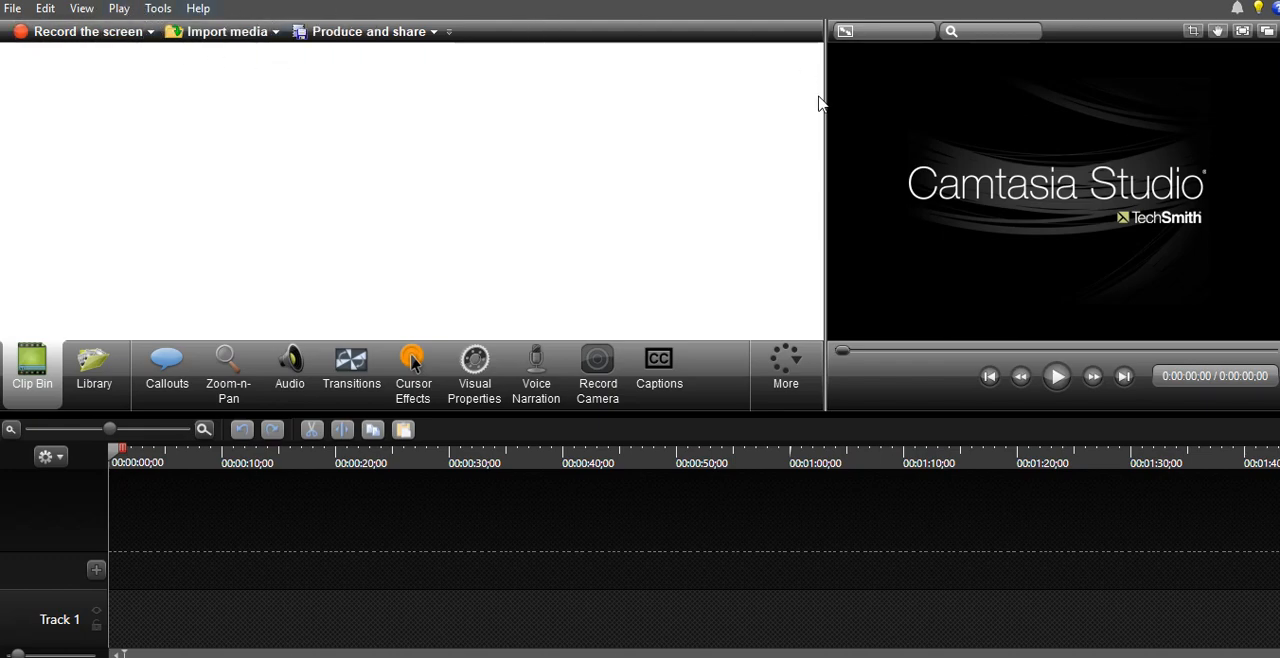
click(118, 9)
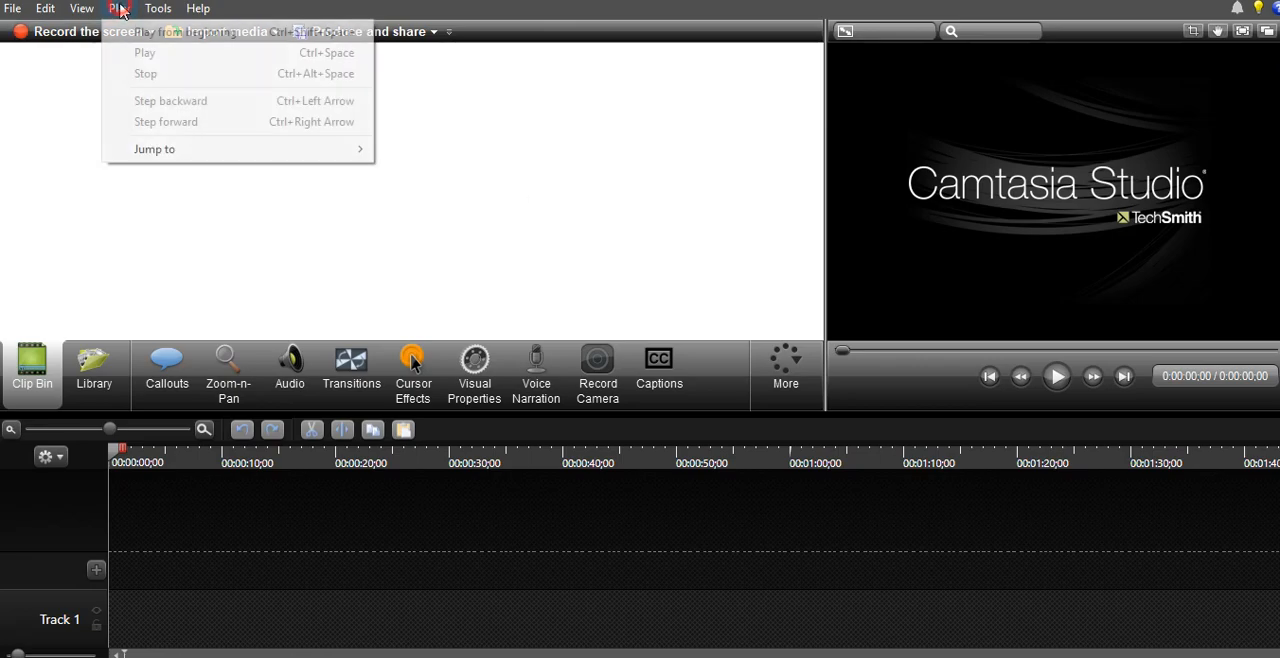
click(547, 21)
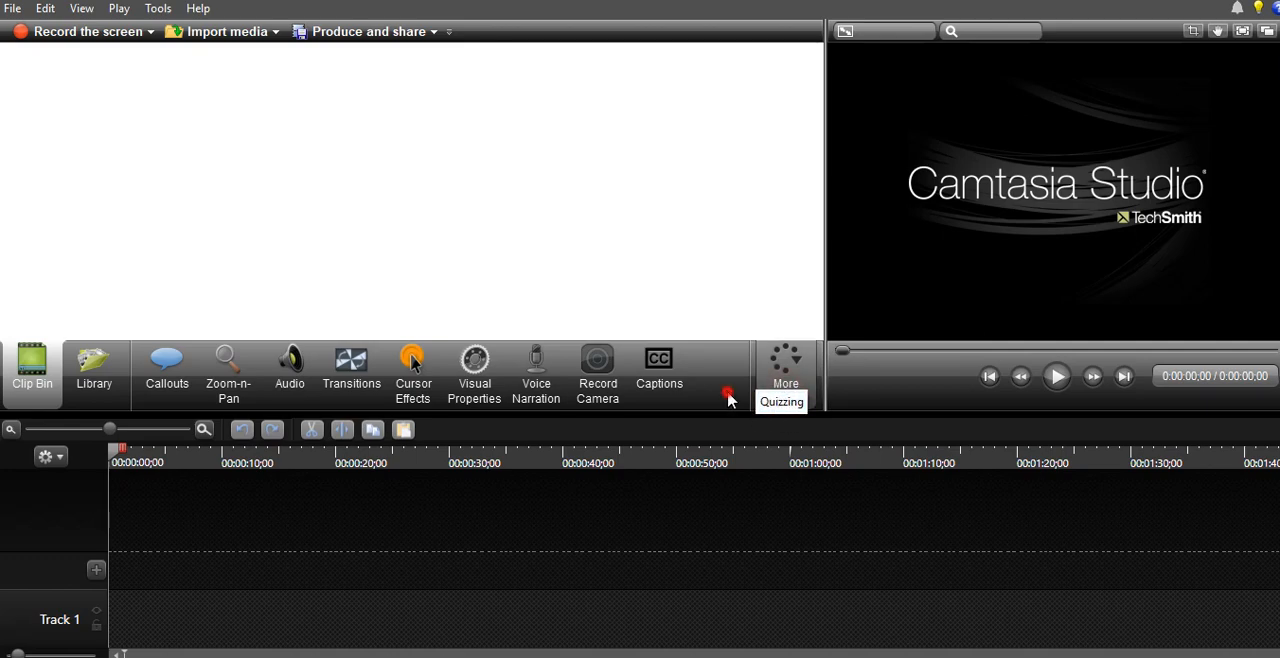
- Shift the divider between the Clip Bin and the preview slightly to widen the preview area
mouse_move(826, 230)
mouse_down()
mouse_move(846, 229)
mouse_move(821, 234)
mouse_up()
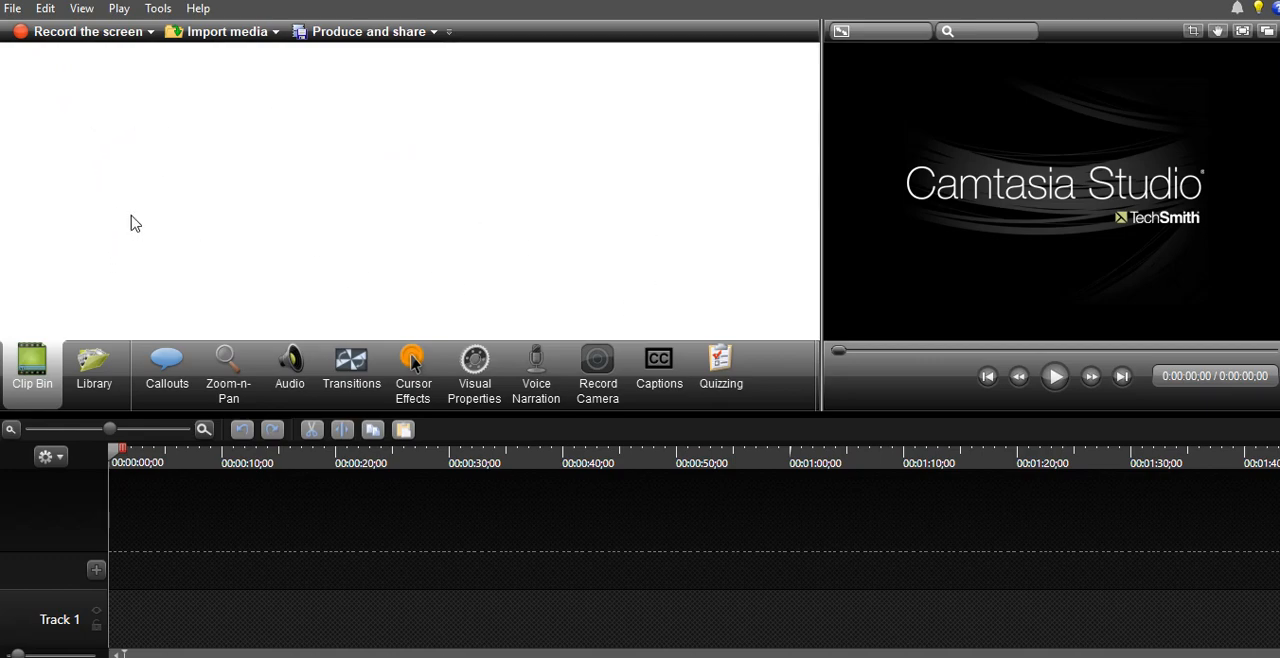
click(151, 33)
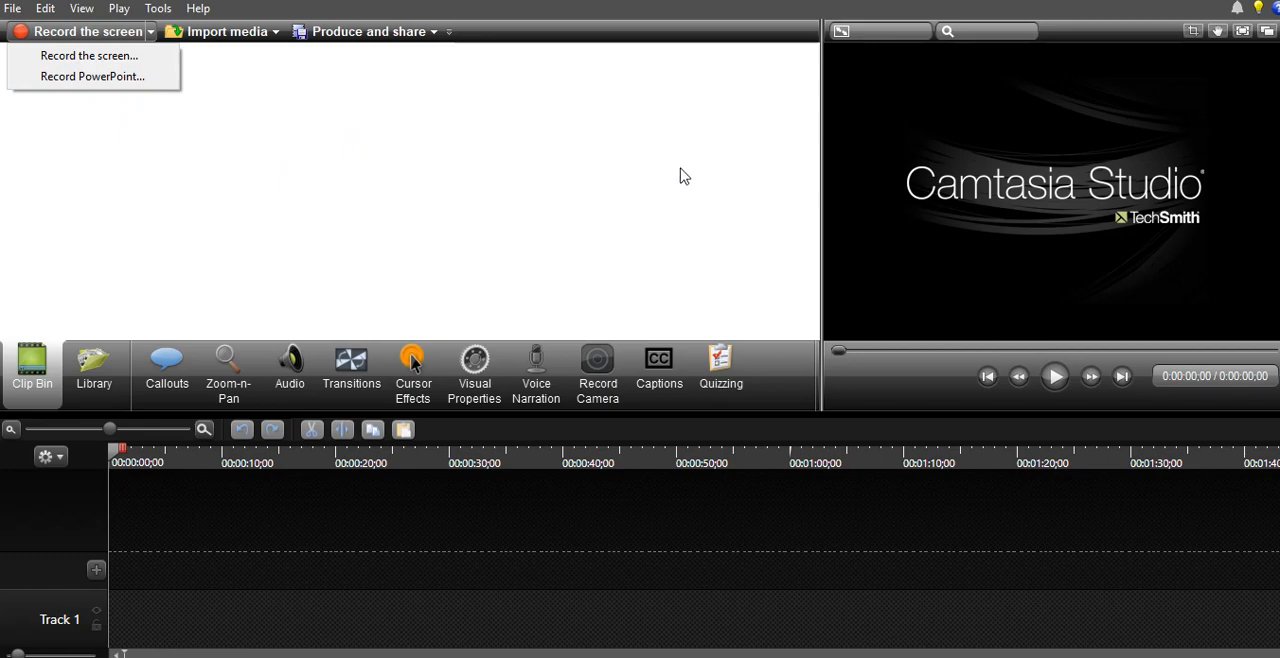
click(712, 33)
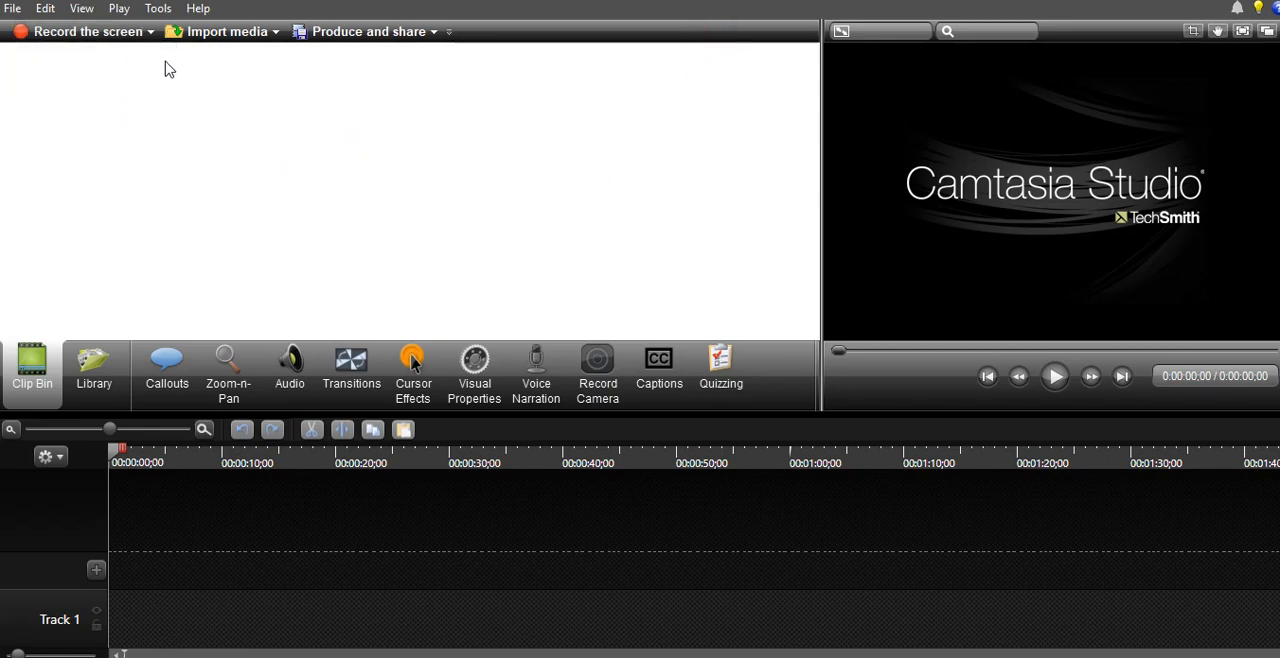
click(99, 32)
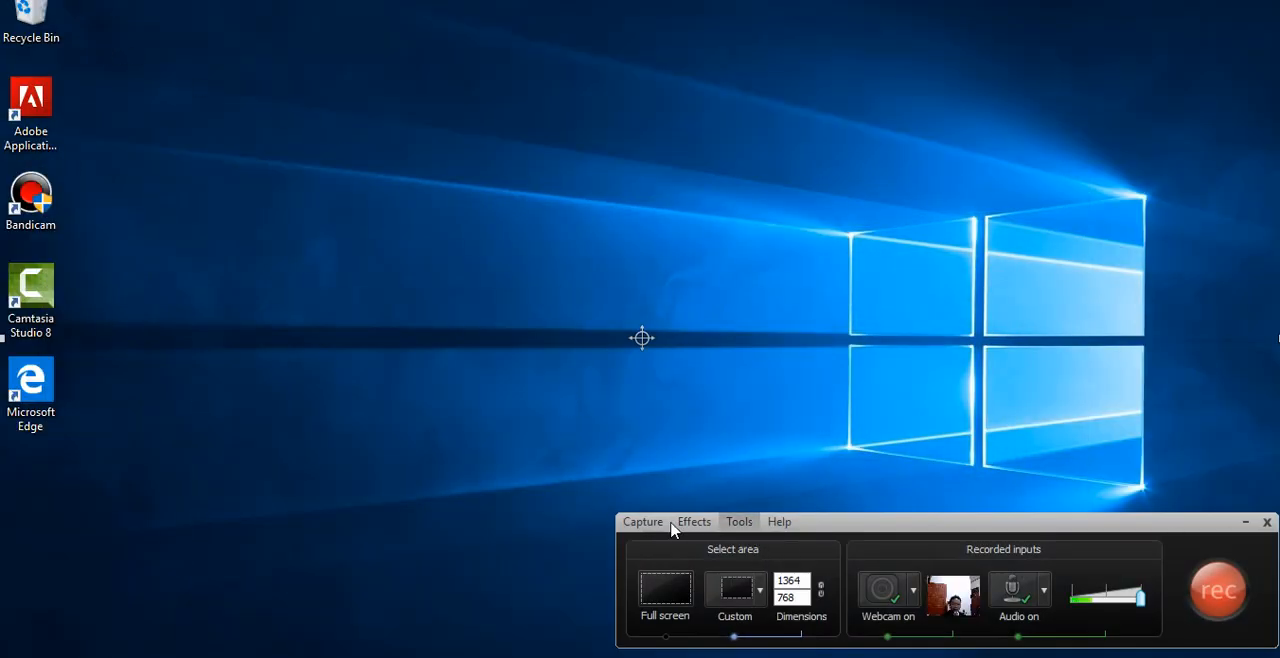
click(1267, 523)
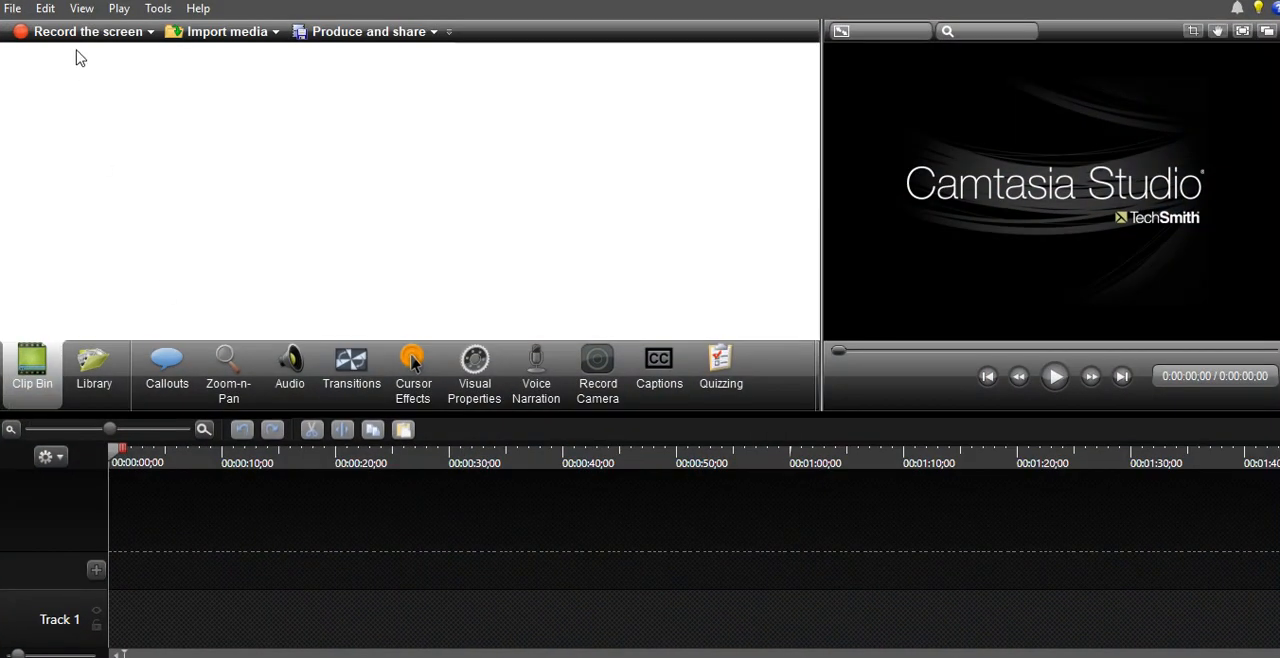
- Open the screen recorder for a new screen recording
click(150, 31)
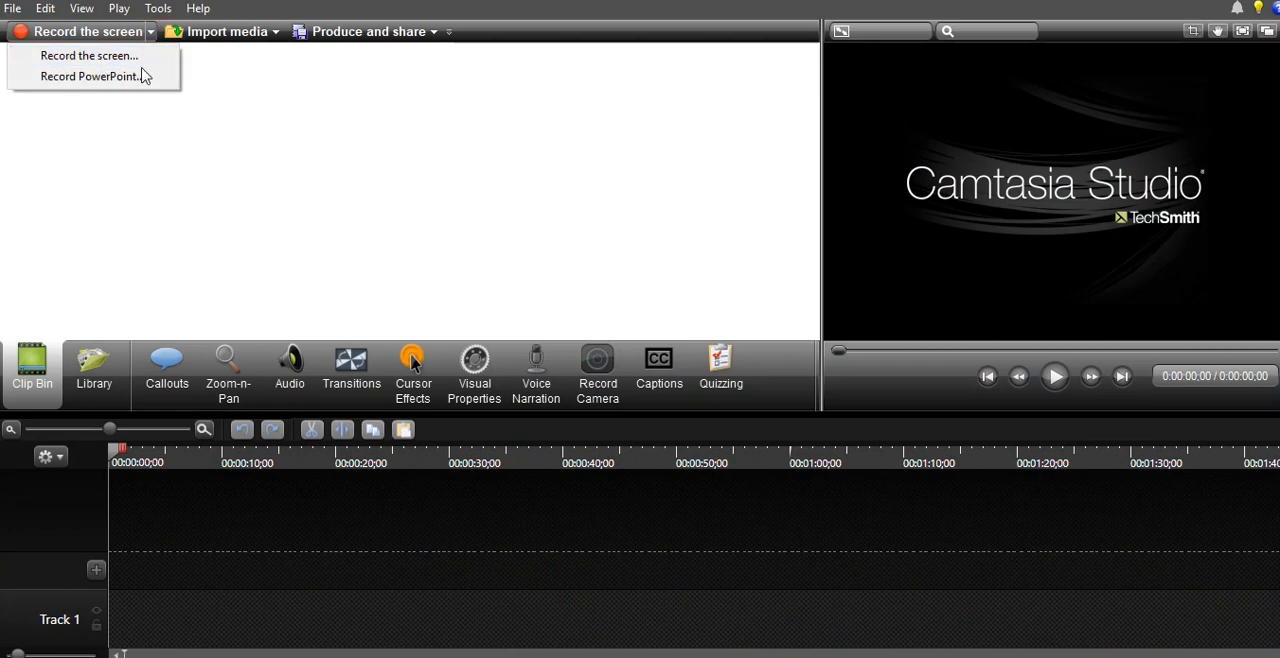
click(90, 56)
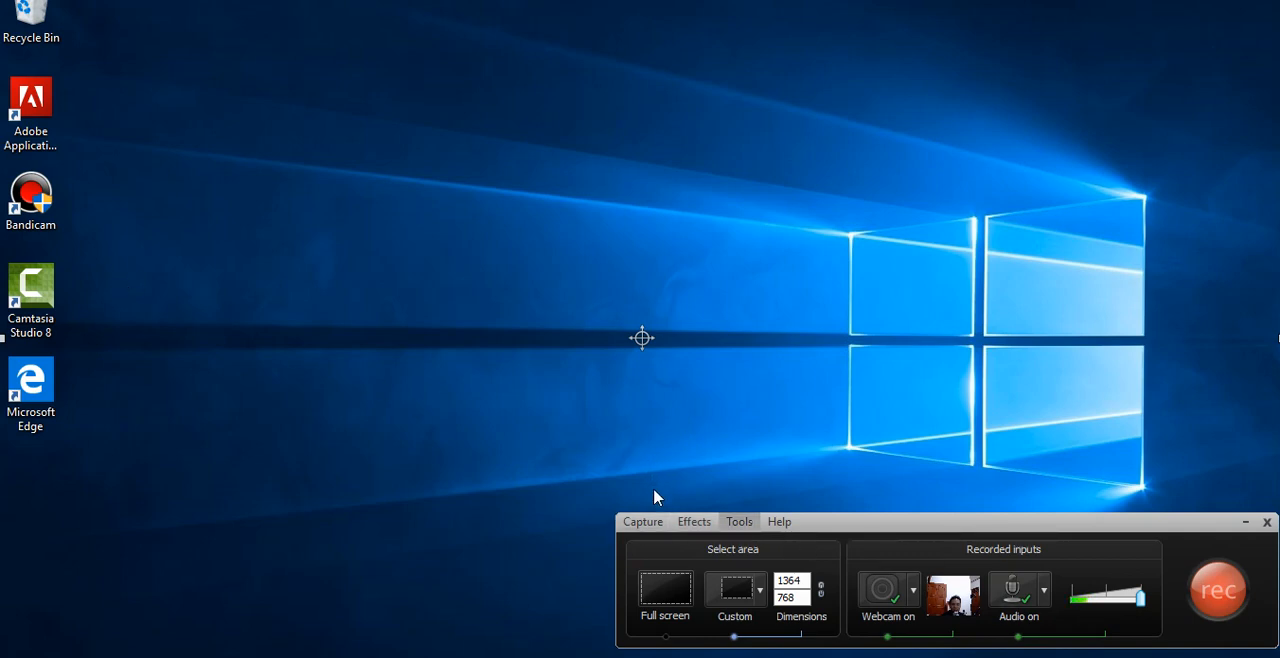
- Set the custom recording area to the standard 640x480 size and select its width and height values
click(761, 594)
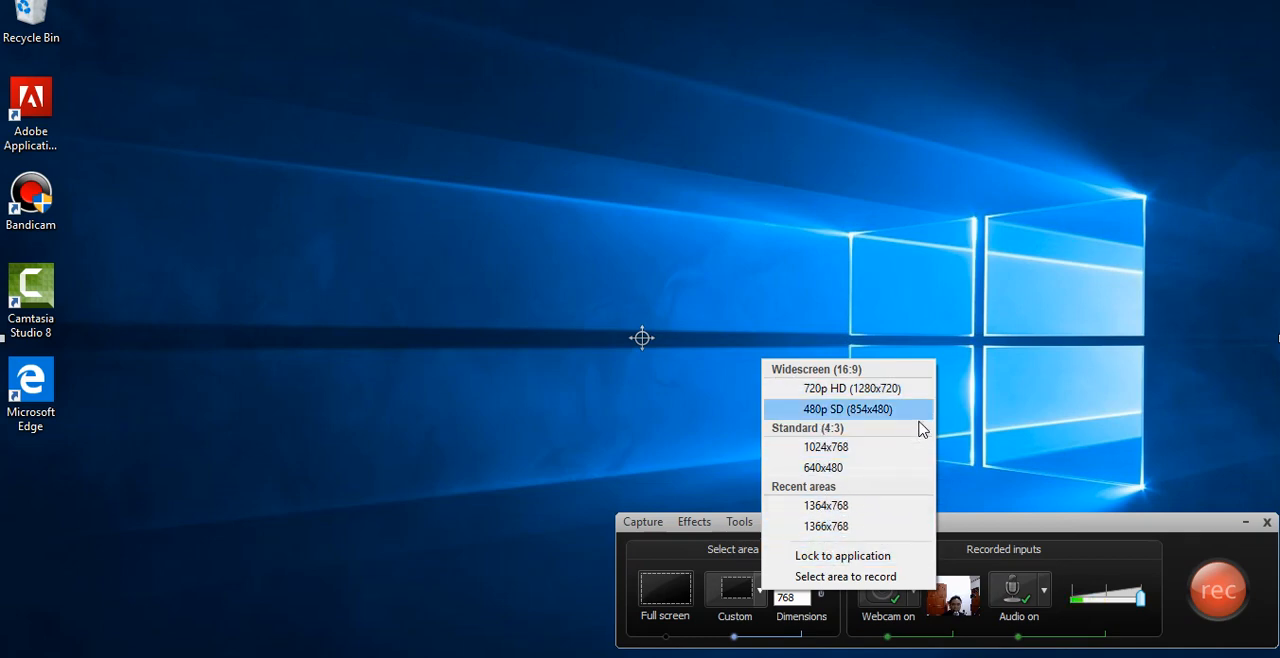
click(838, 478)
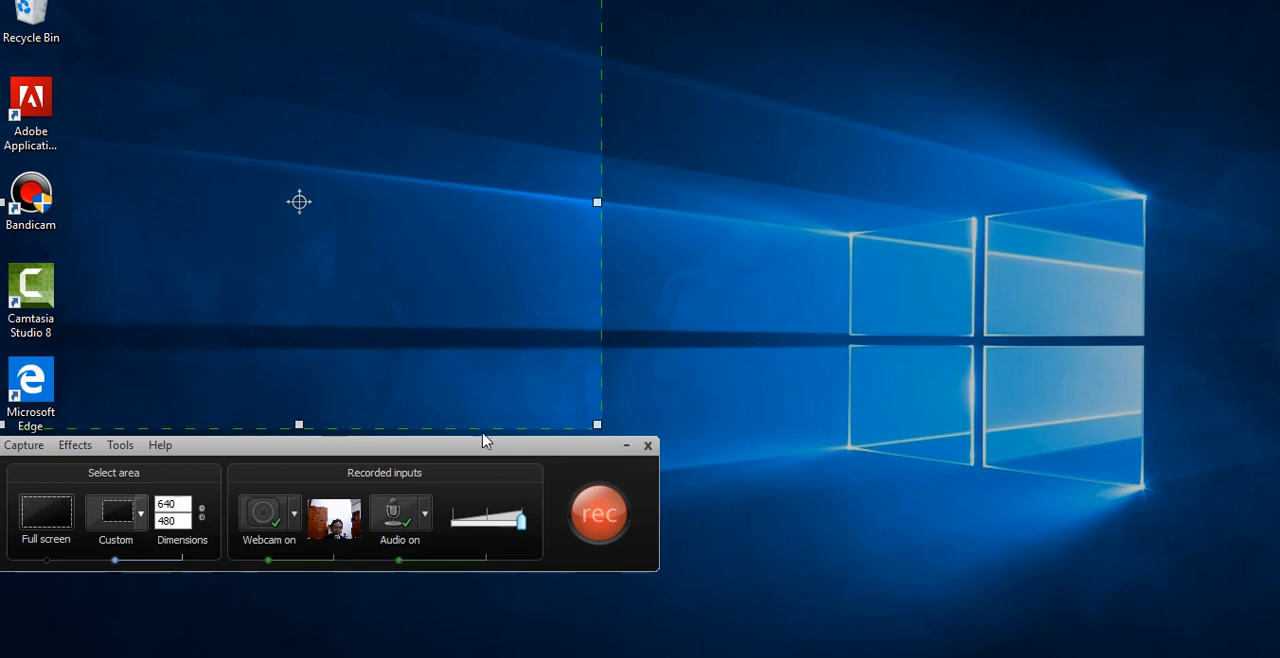
double_click(172, 506)
double_click(183, 520)
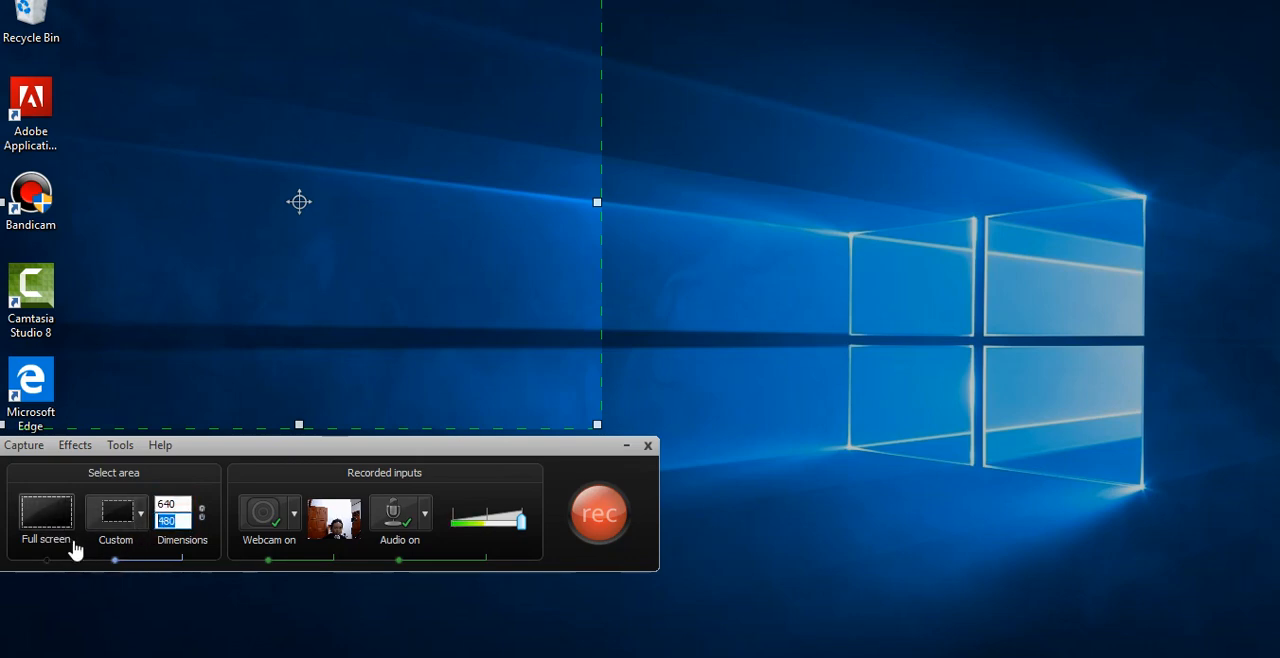
- Set the recording area to full screen, and switch the webcam off and back on, checking its preview
click(52, 516)
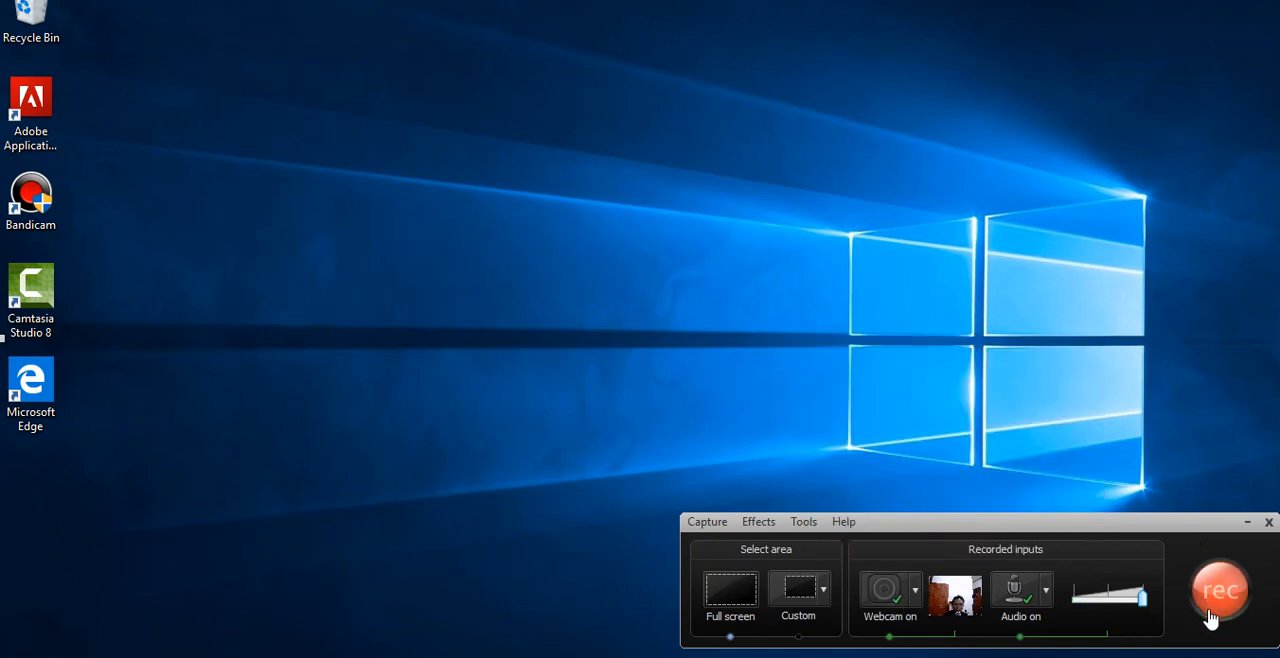
click(884, 598)
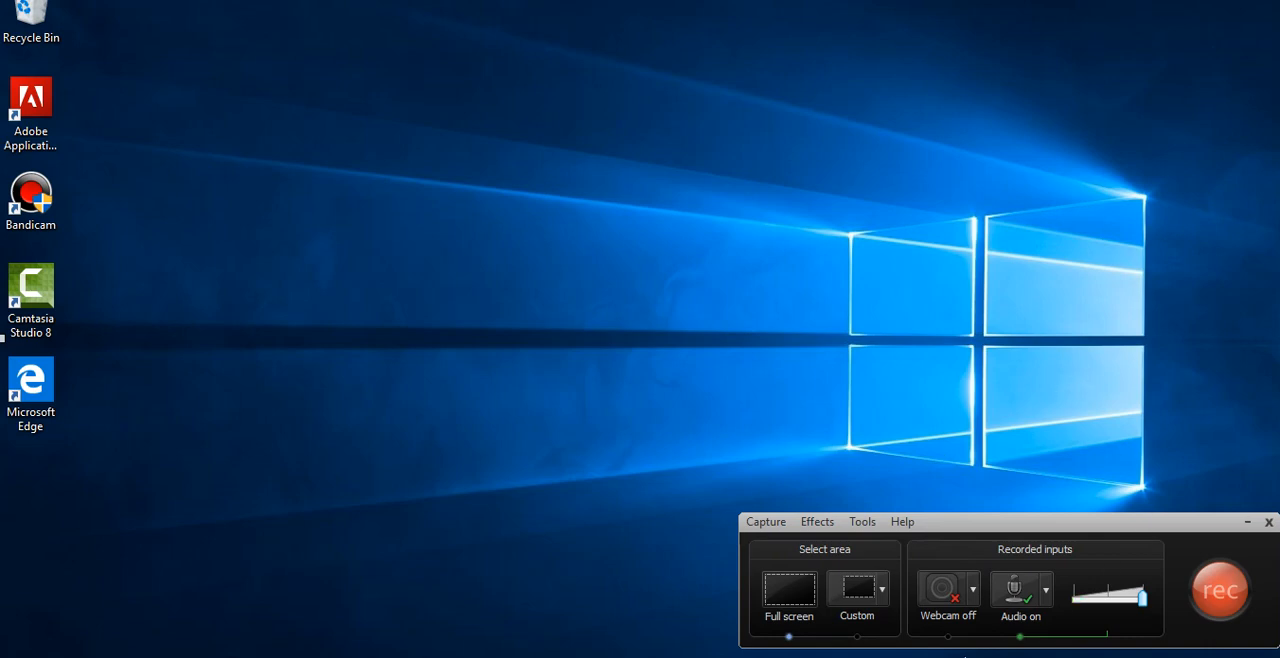
click(973, 597)
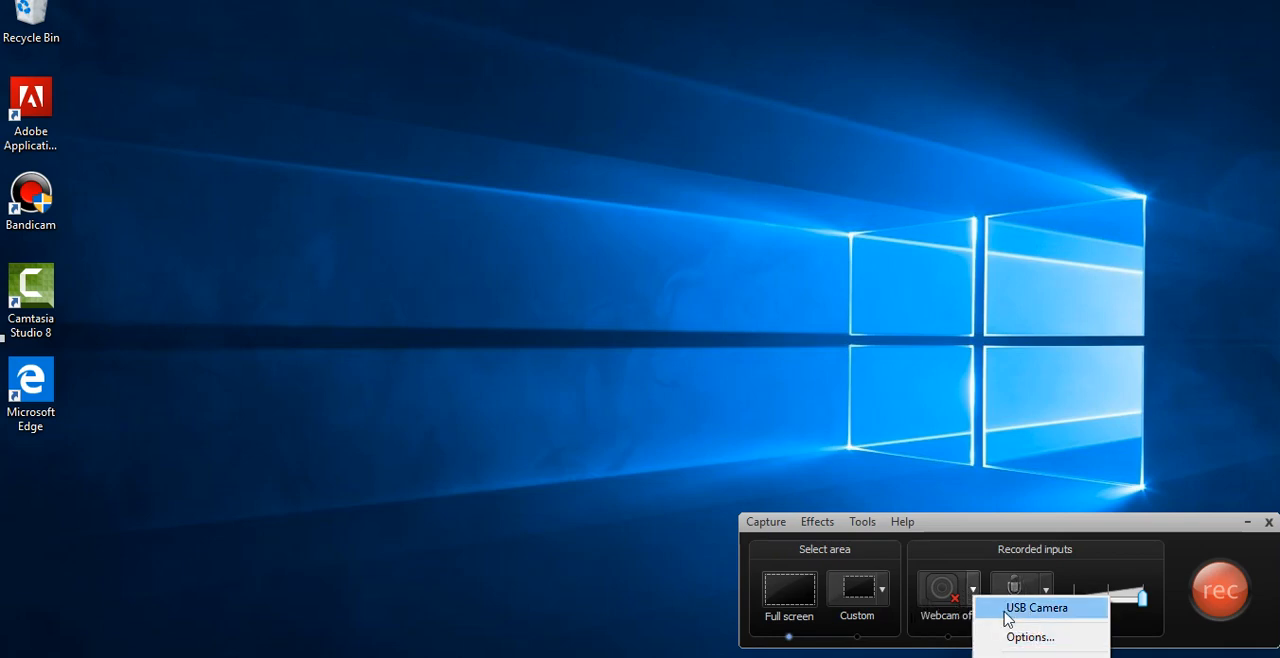
click(948, 603)
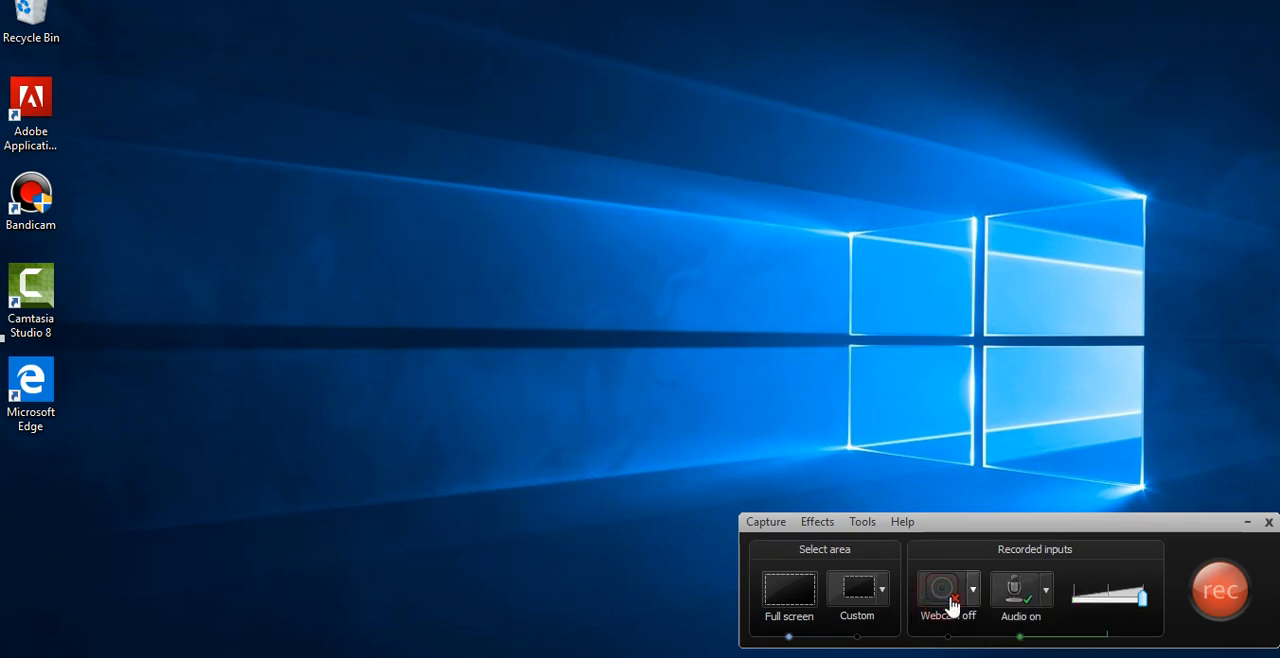
click(950, 604)
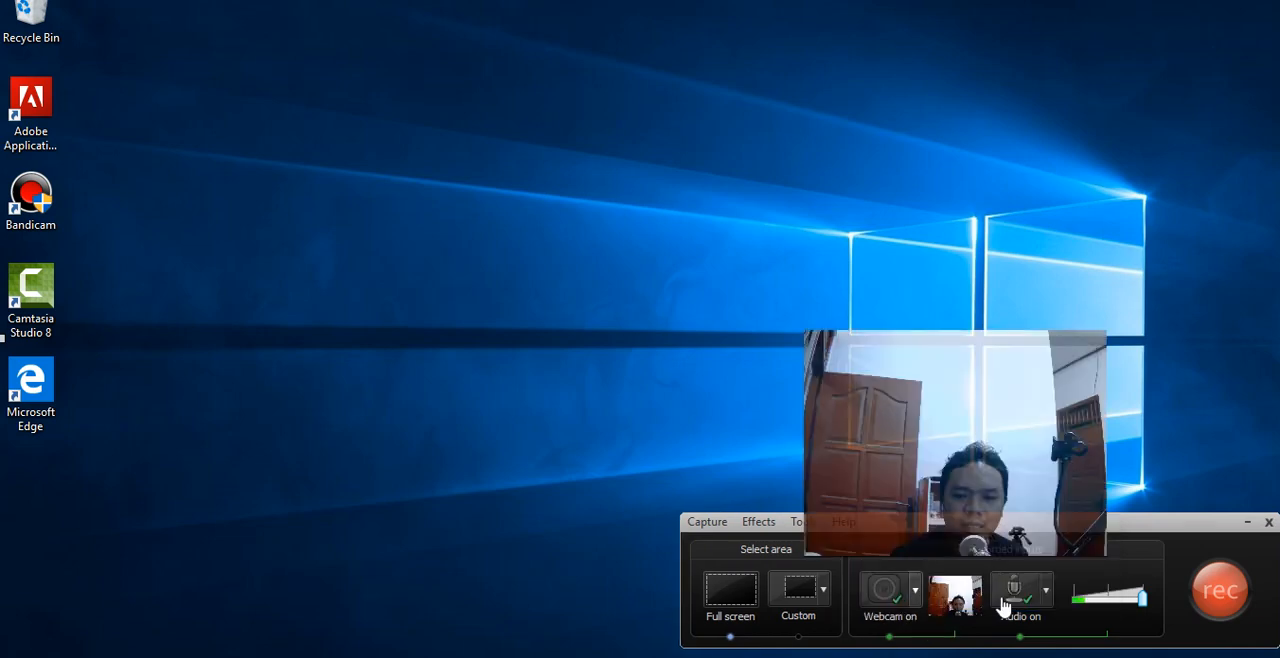
mouse_move(970, 612)
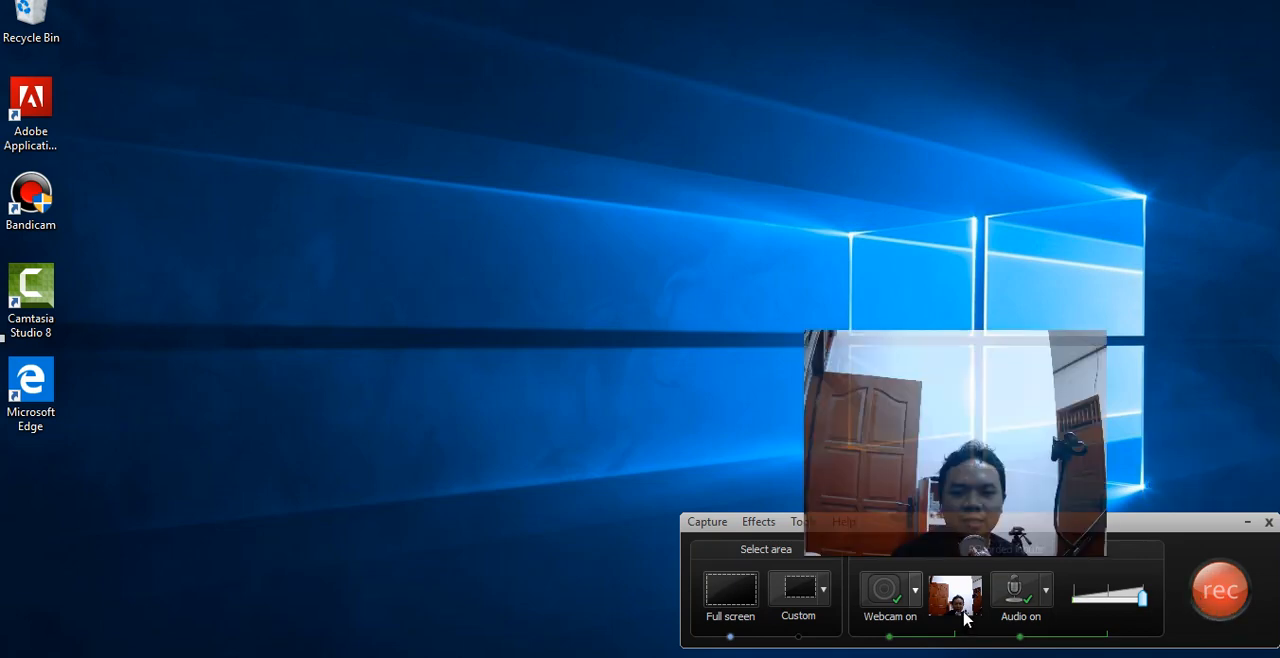
- Record the full screen with webcam and audio, and stop the recording from the restored recorder window
click(1227, 597)
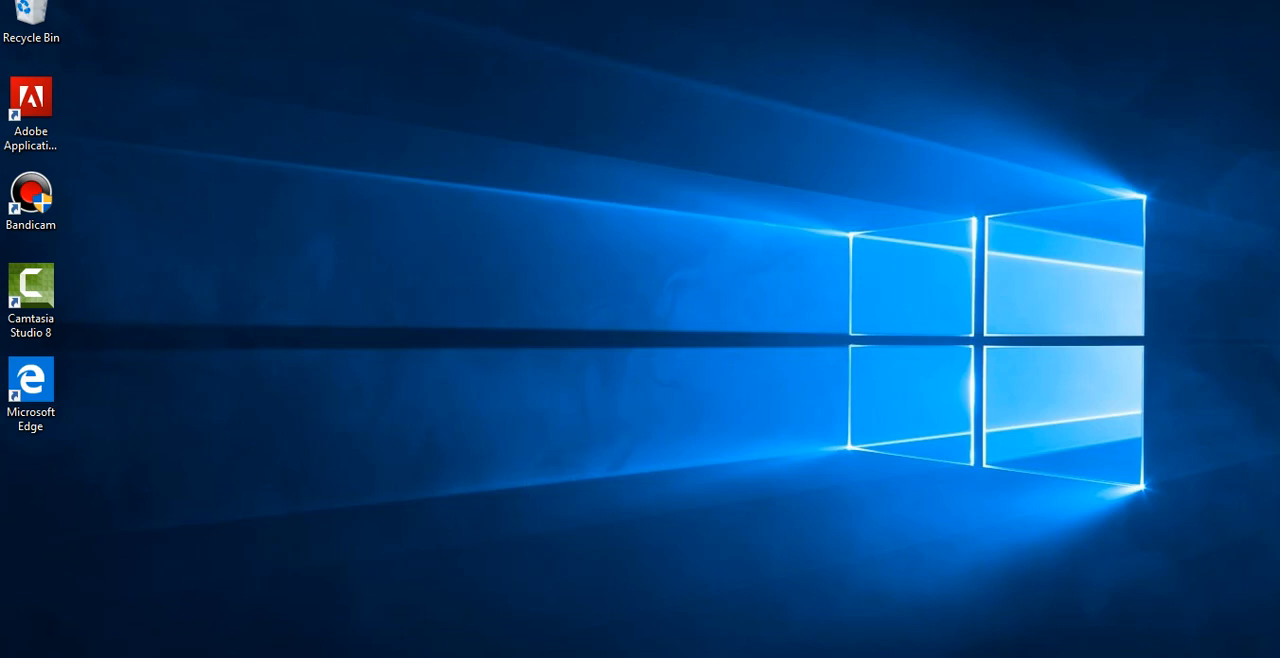
mouse_move(436, 656)
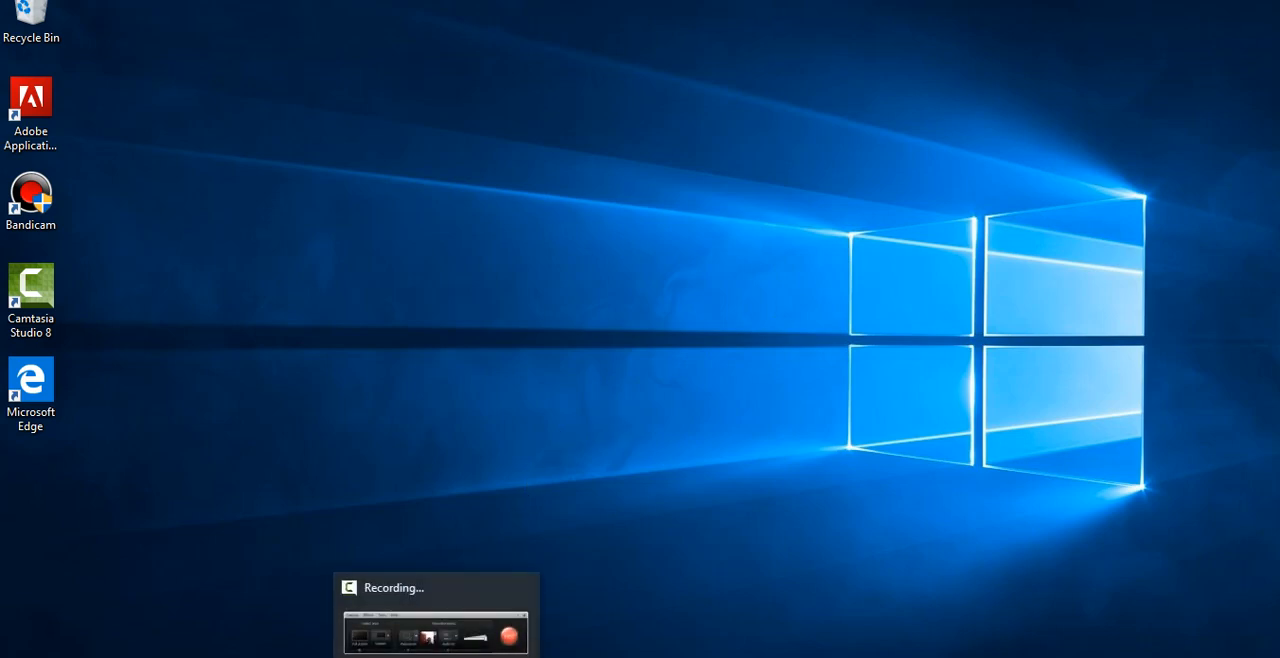
click(436, 625)
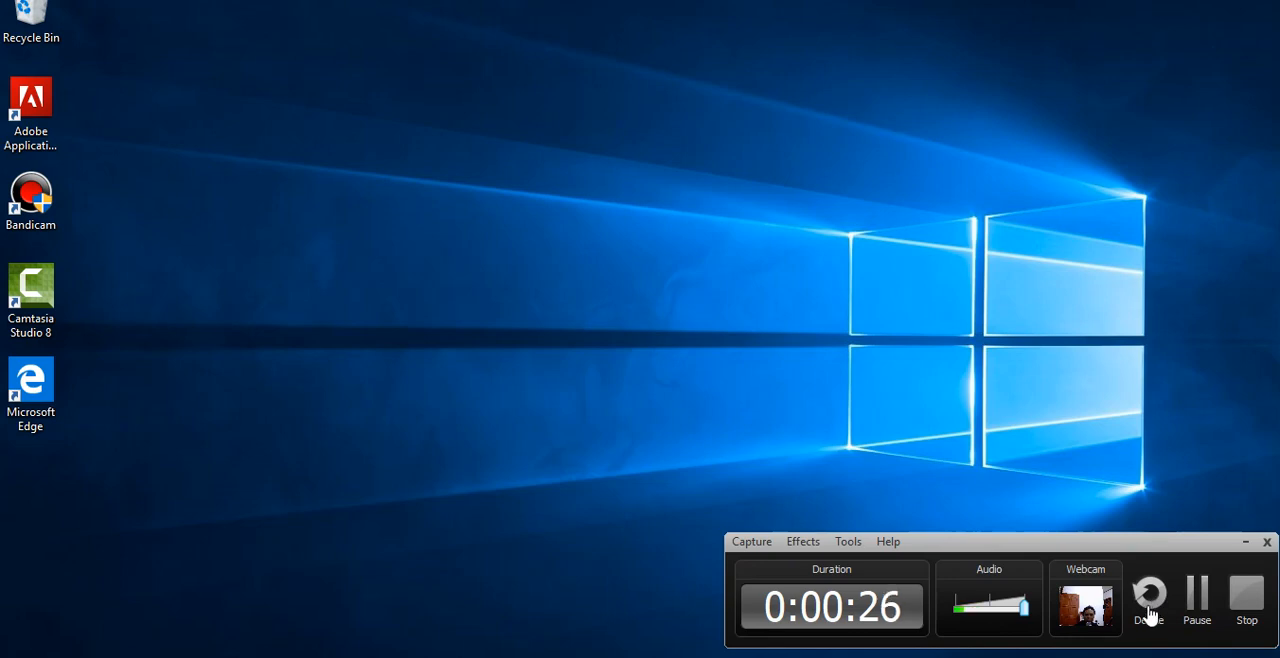
click(1243, 610)
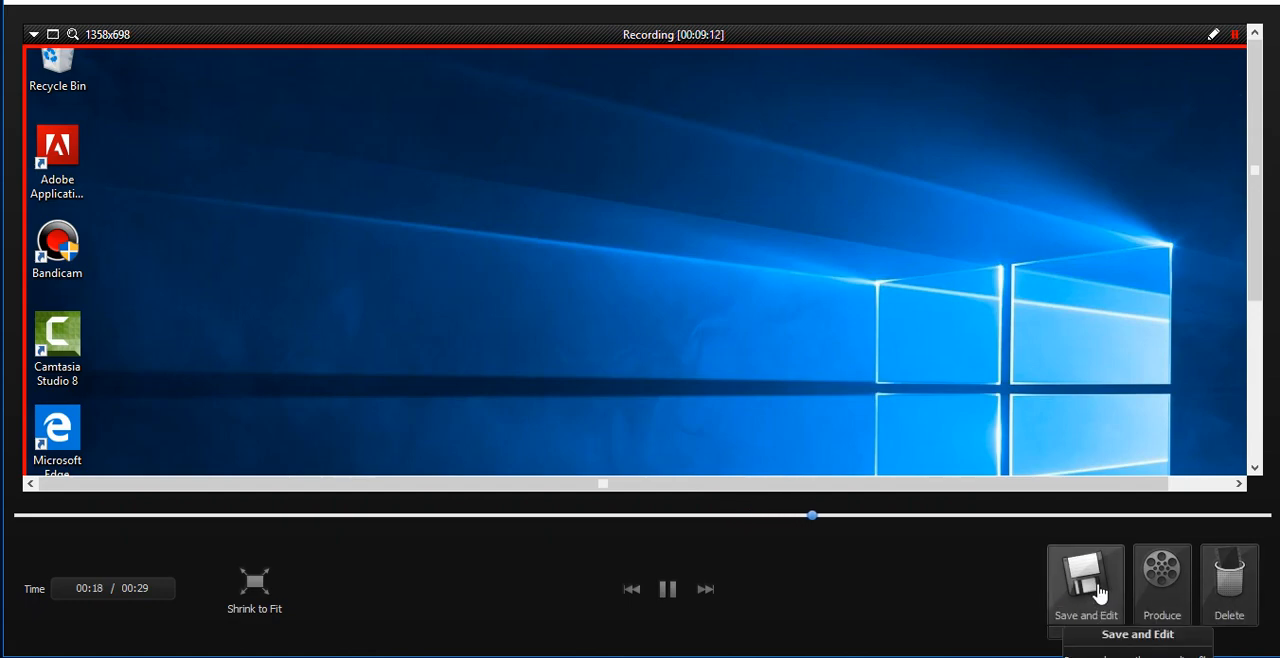
- Save the recording for editing as capture-7 in TechSmith Recording File format in the File mentah Video folder
click(1096, 590)
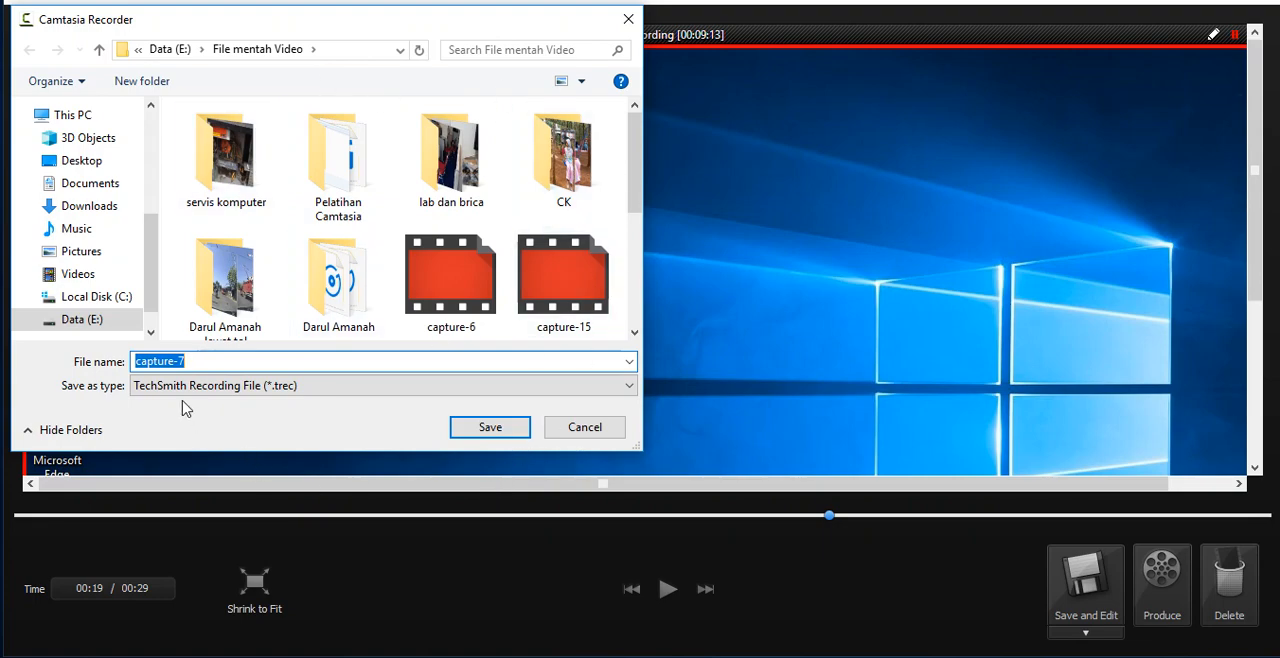
click(490, 427)
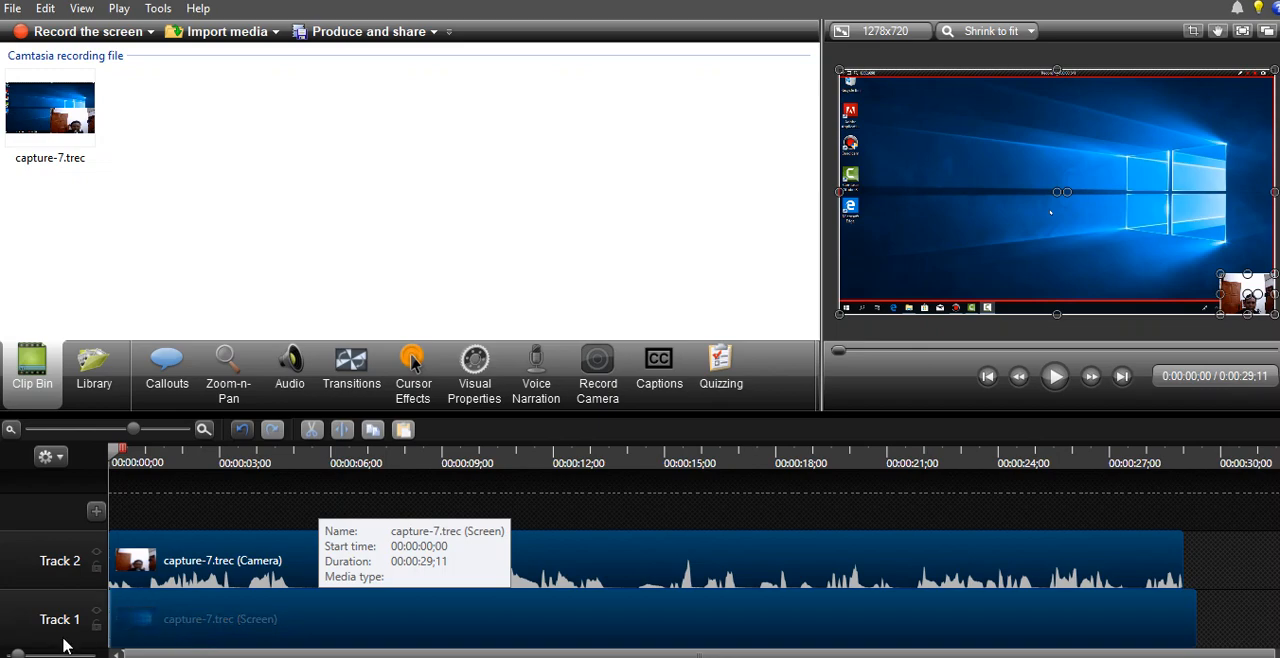
- Move the playhead to 00:00:08;14 and alternately select the camera and screen clips, ending with the screen clip on Track 1
click(350, 615)
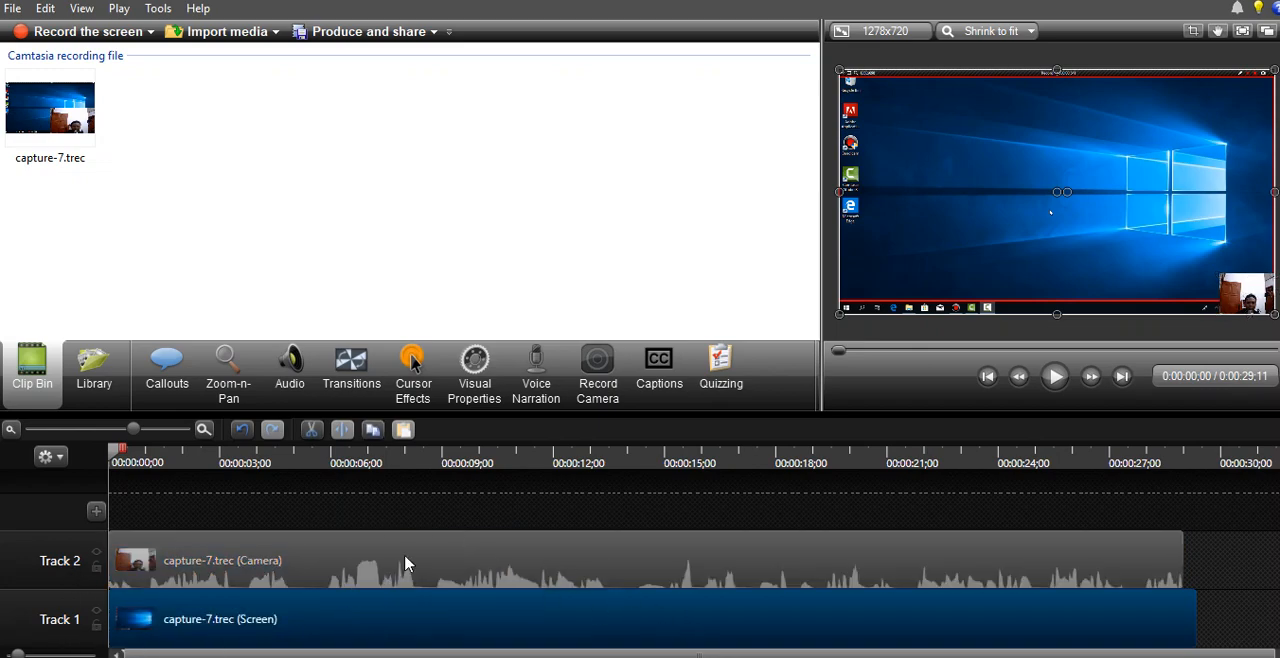
click(240, 566)
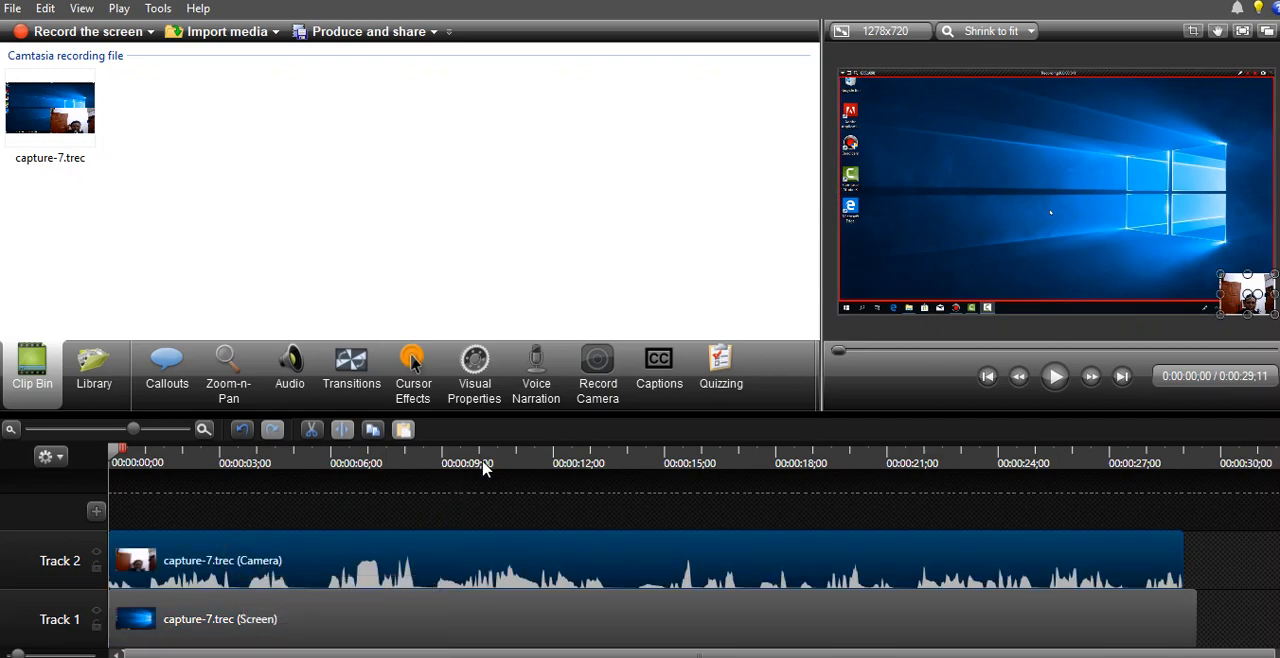
click(525, 465)
drag(530, 458, 421, 452)
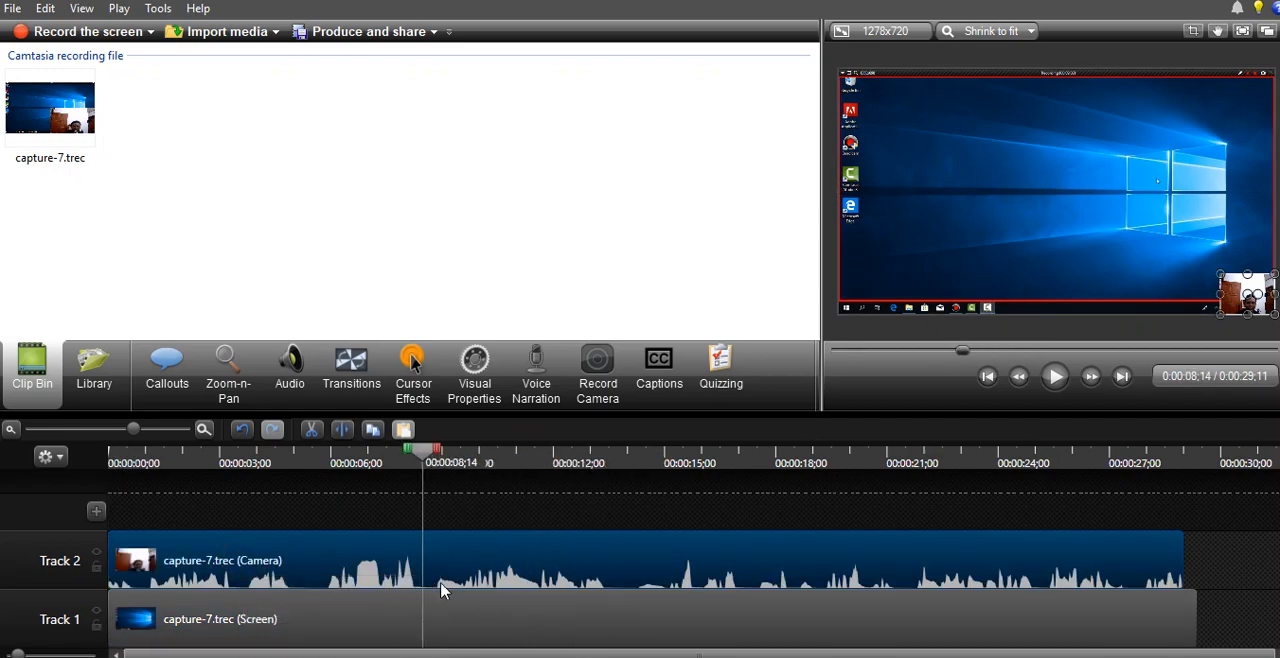
click(456, 630)
click(496, 550)
click(495, 619)
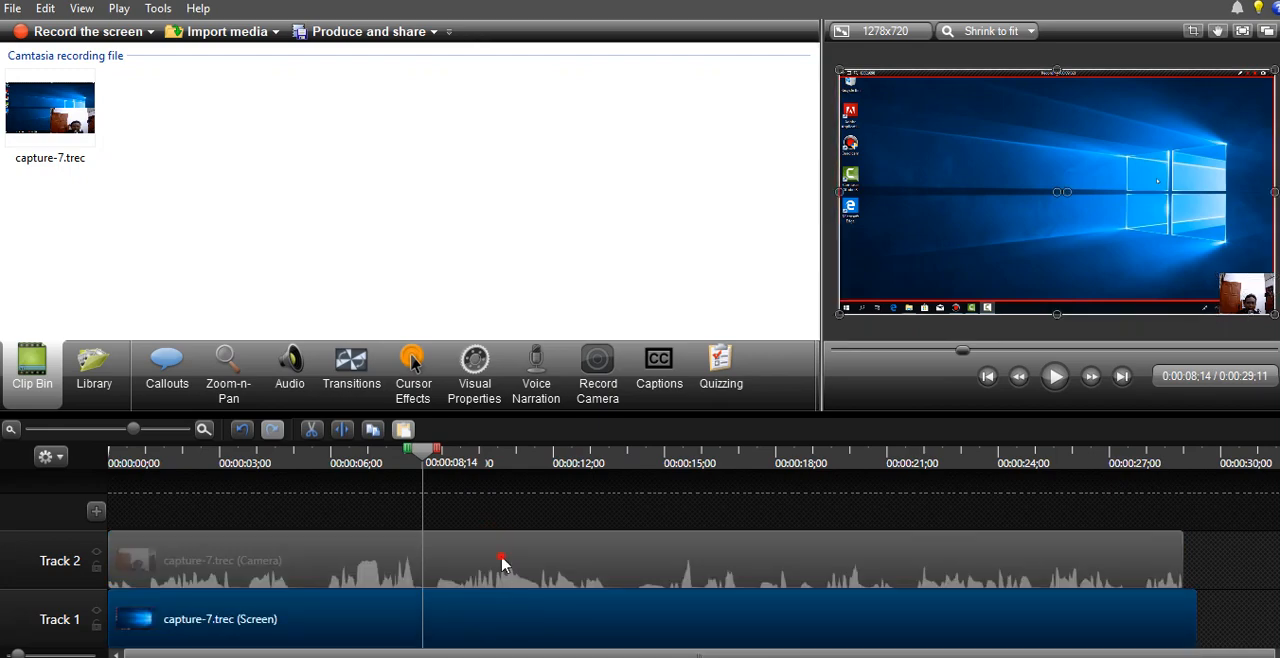
- Enlarge the Track 2 camera clip on the canvas, offset it slightly inward from the screen recording's lower-right corner, and deselect it
click(500, 563)
click(492, 622)
click(527, 566)
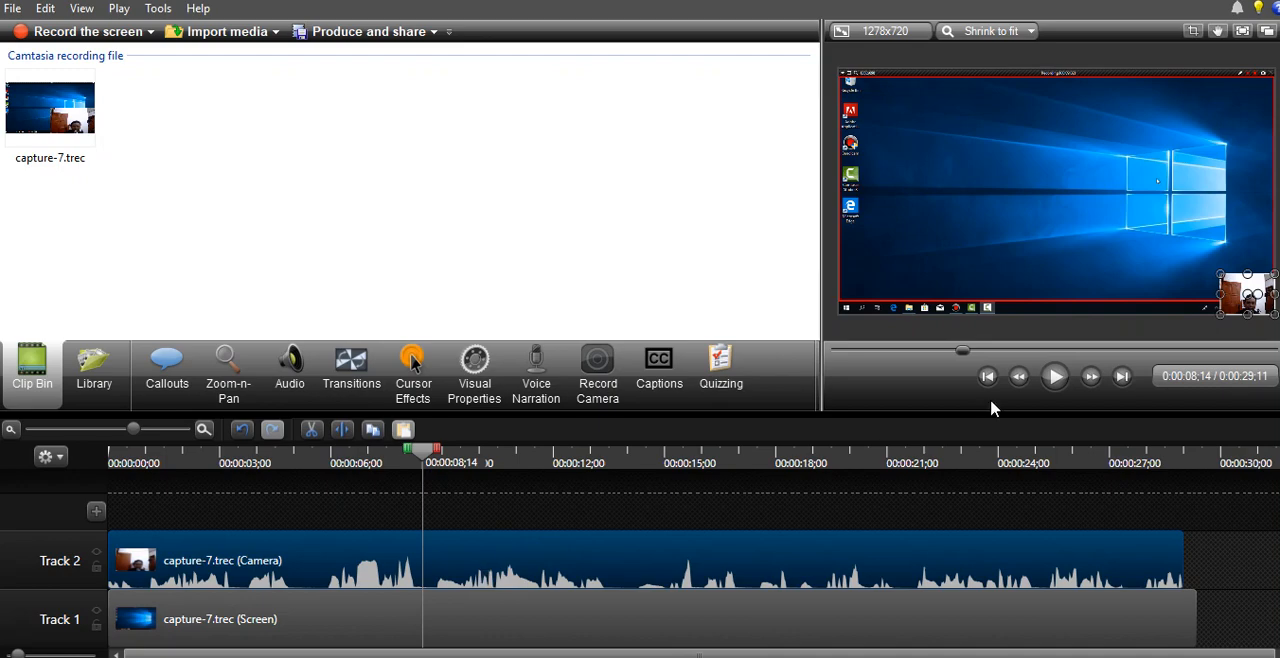
click(633, 626)
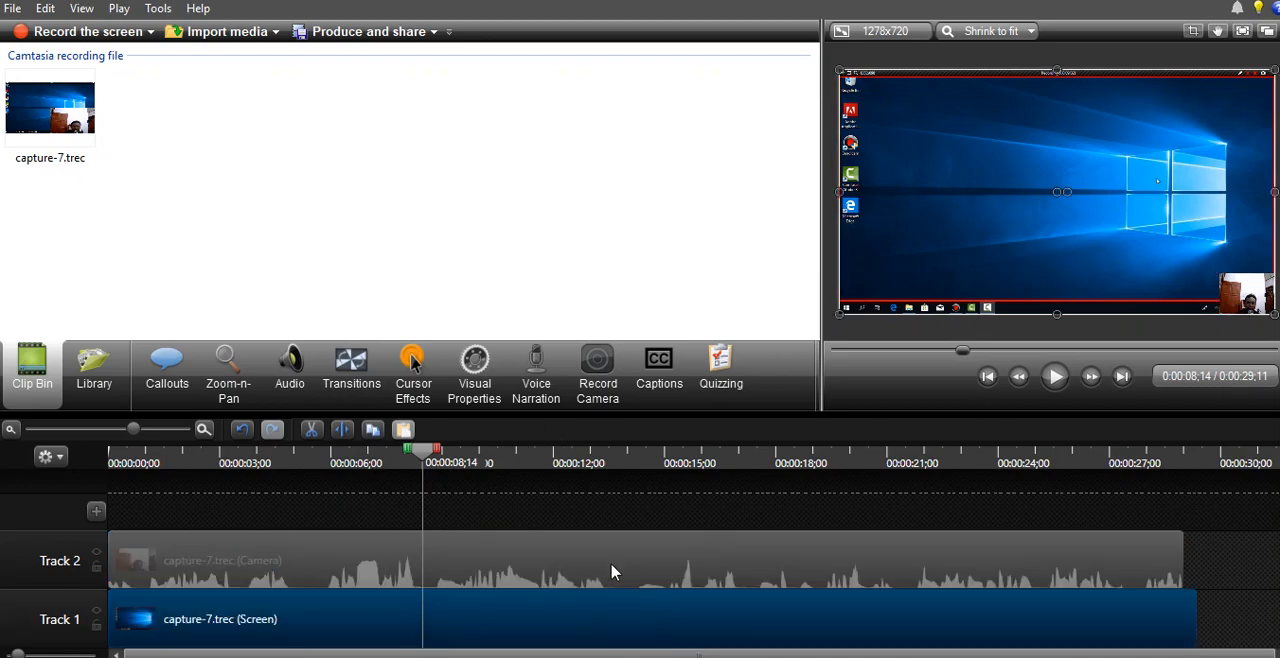
click(533, 562)
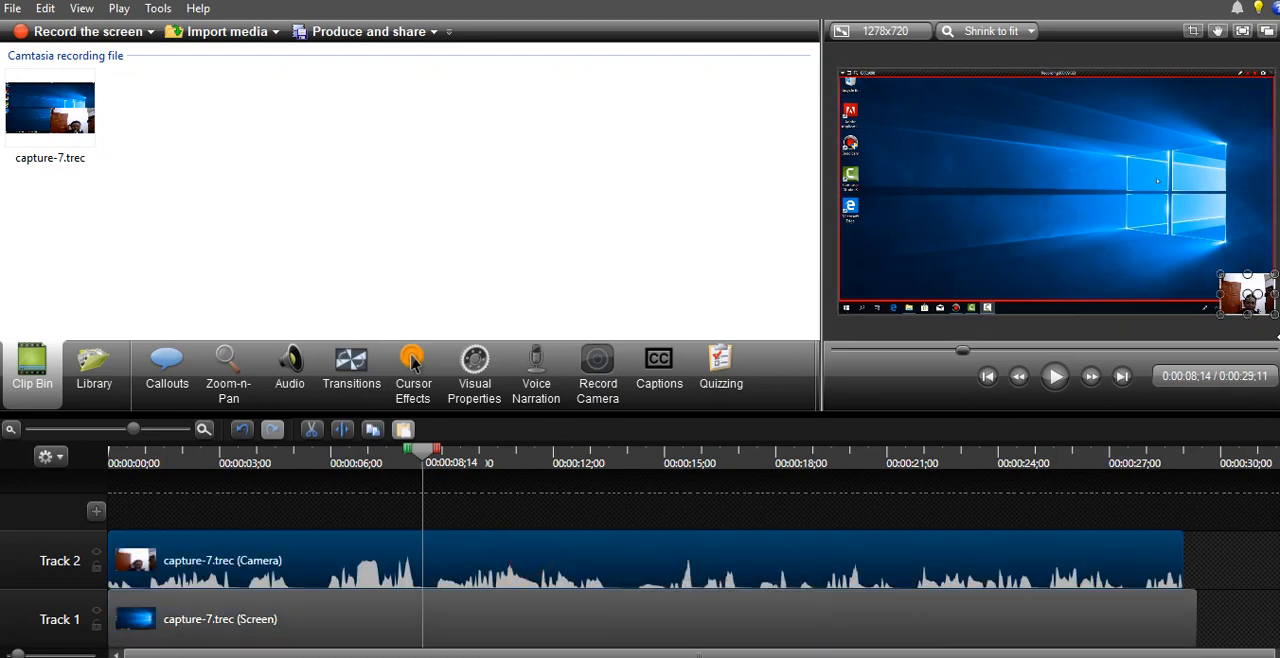
drag(1238, 289, 1161, 218)
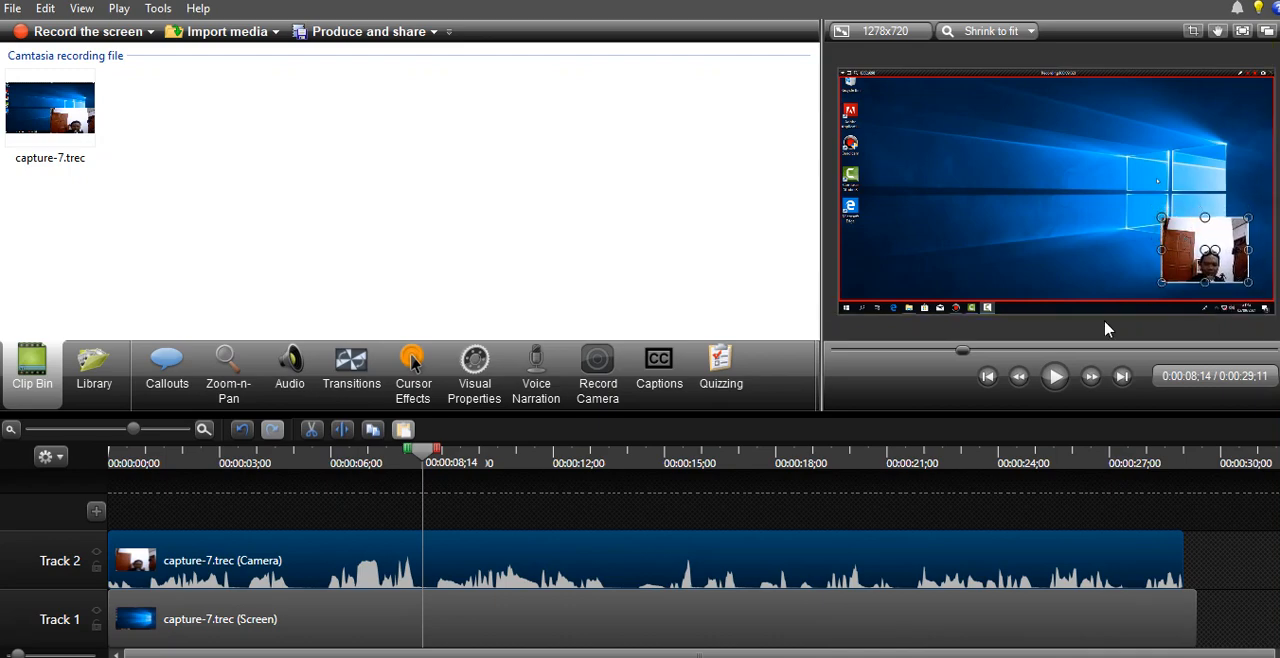
click(1235, 567)
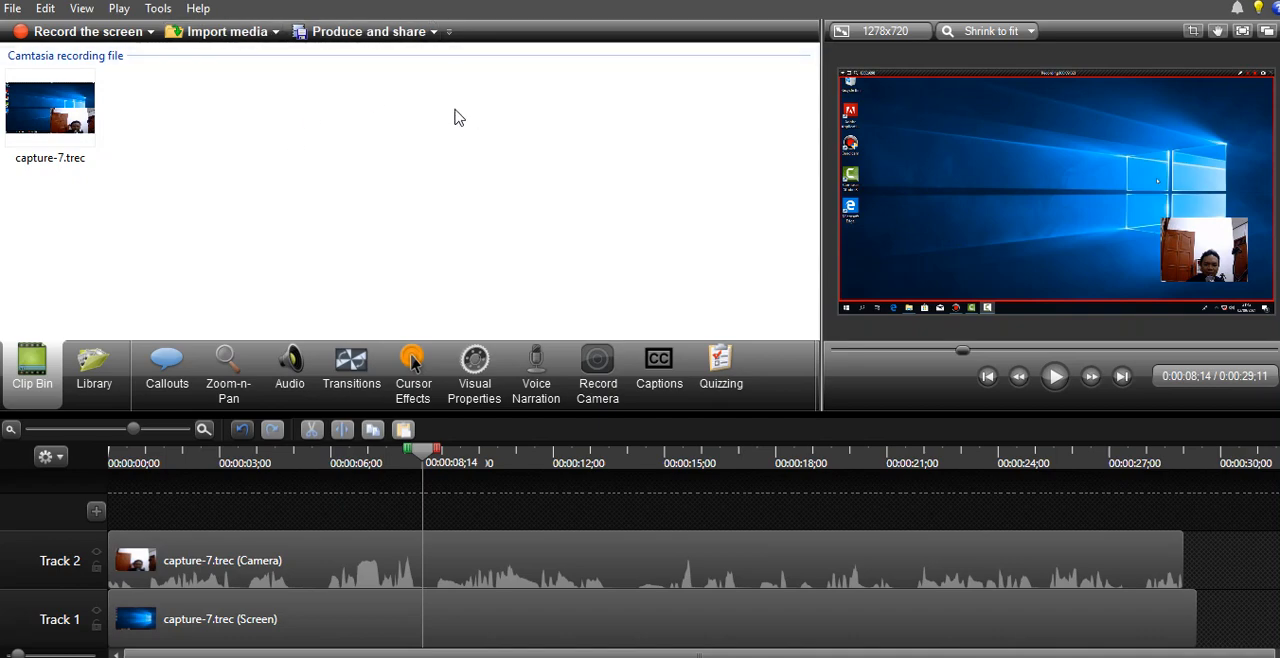
- Import the subscribe video from the subscribe folder on Data (E:) into the Clip Bin
click(240, 34)
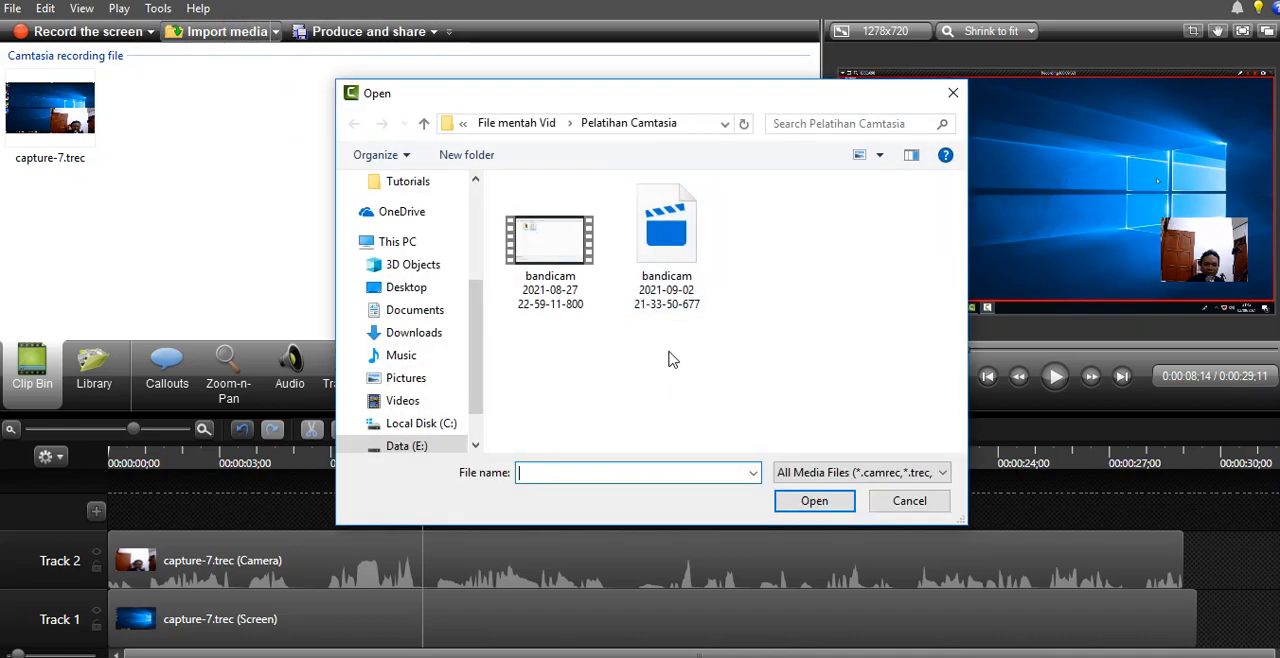
click(520, 123)
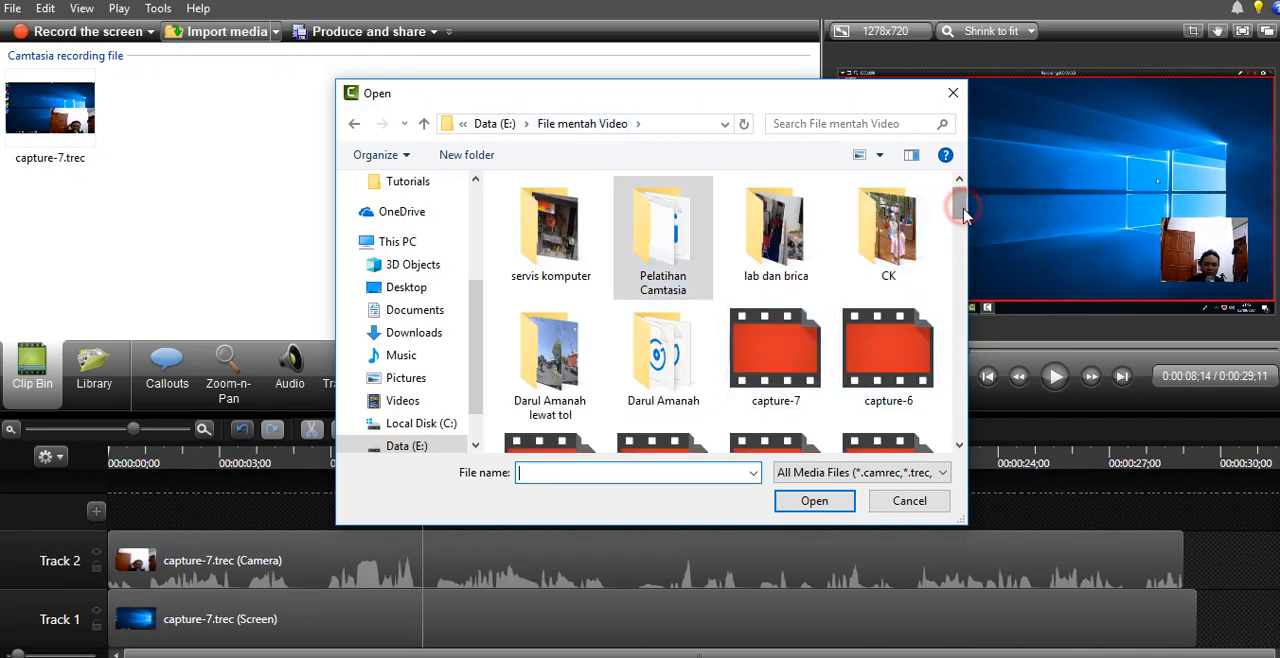
mouse_move(965, 200)
mouse_down()
mouse_move(965, 250)
mouse_move(963, 200)
mouse_up()
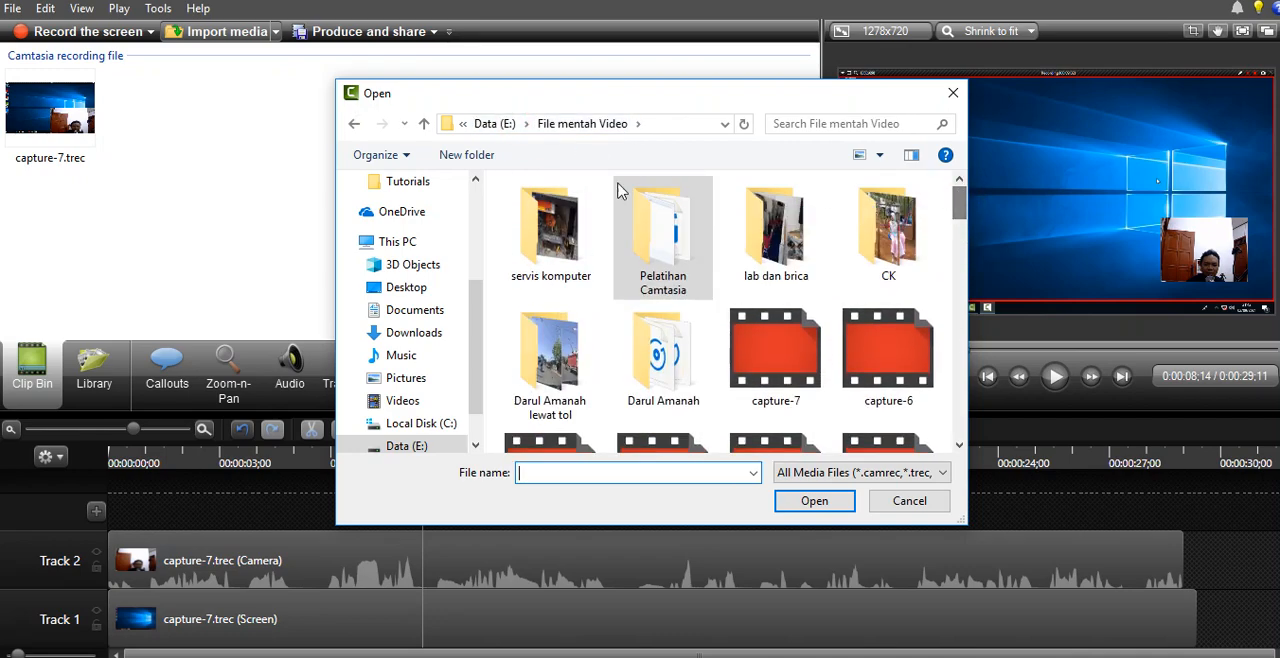
click(505, 124)
double_click(545, 269)
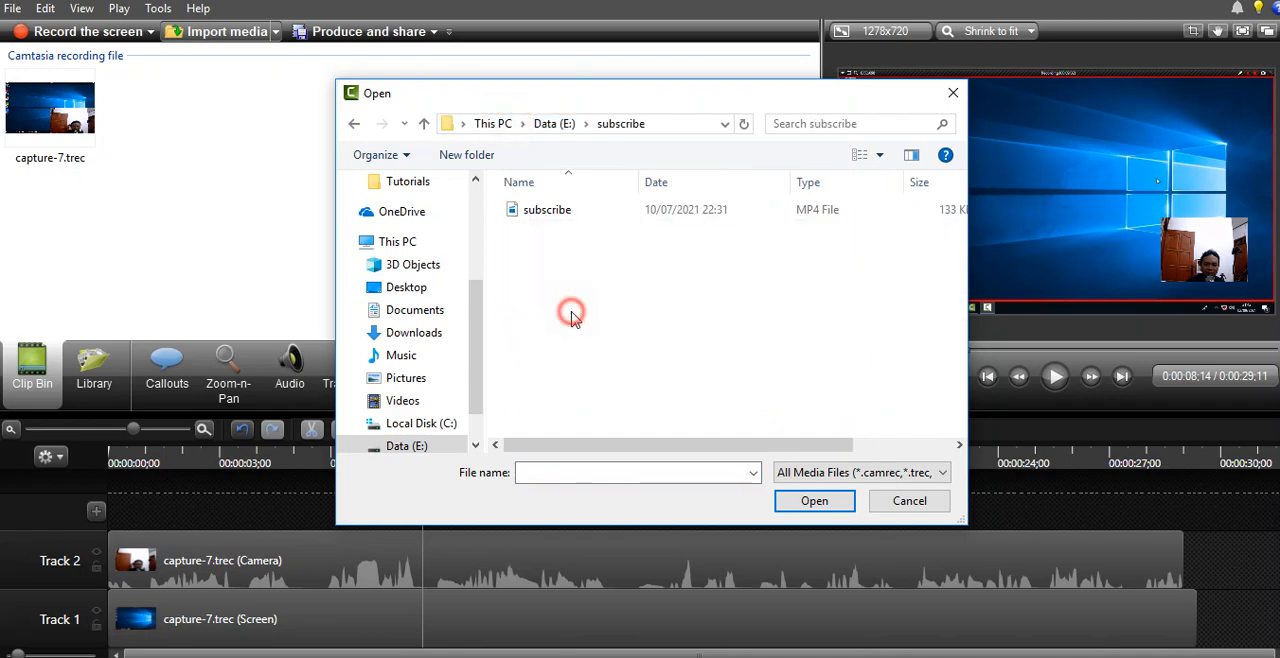
click(540, 213)
click(812, 502)
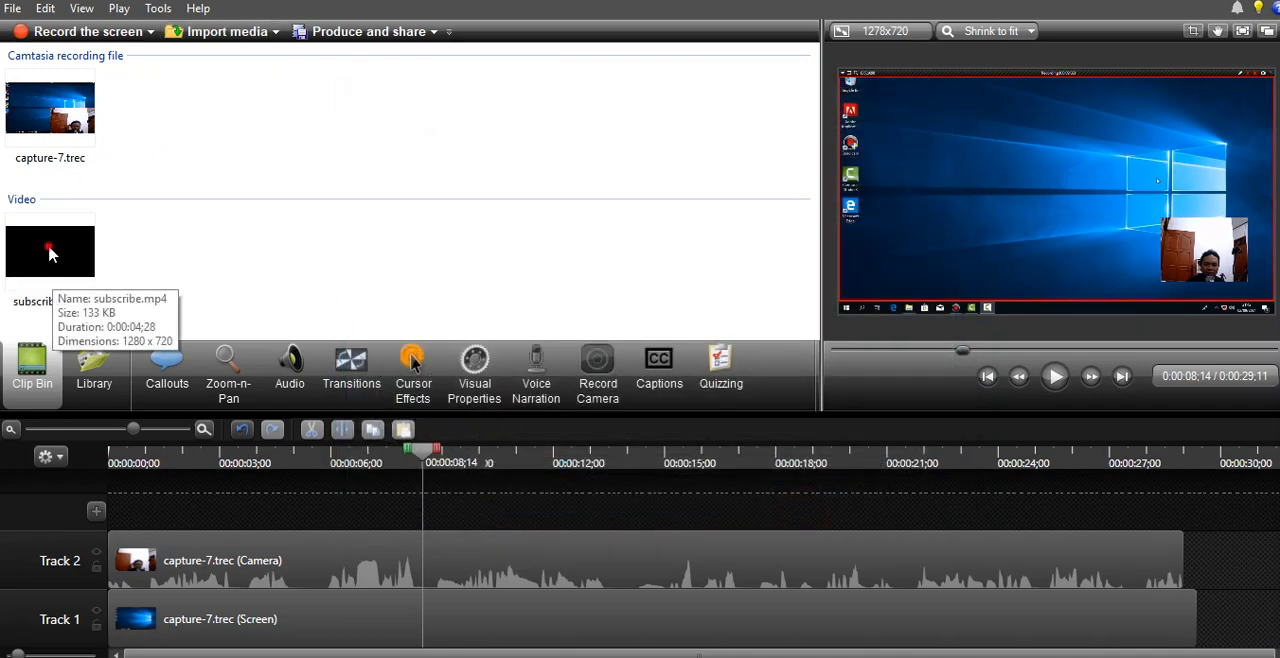
- Preview the subscribe.mp4 clip from the Clip Bin, and move the timeline playhead to 0:00:13;19
click(52, 255)
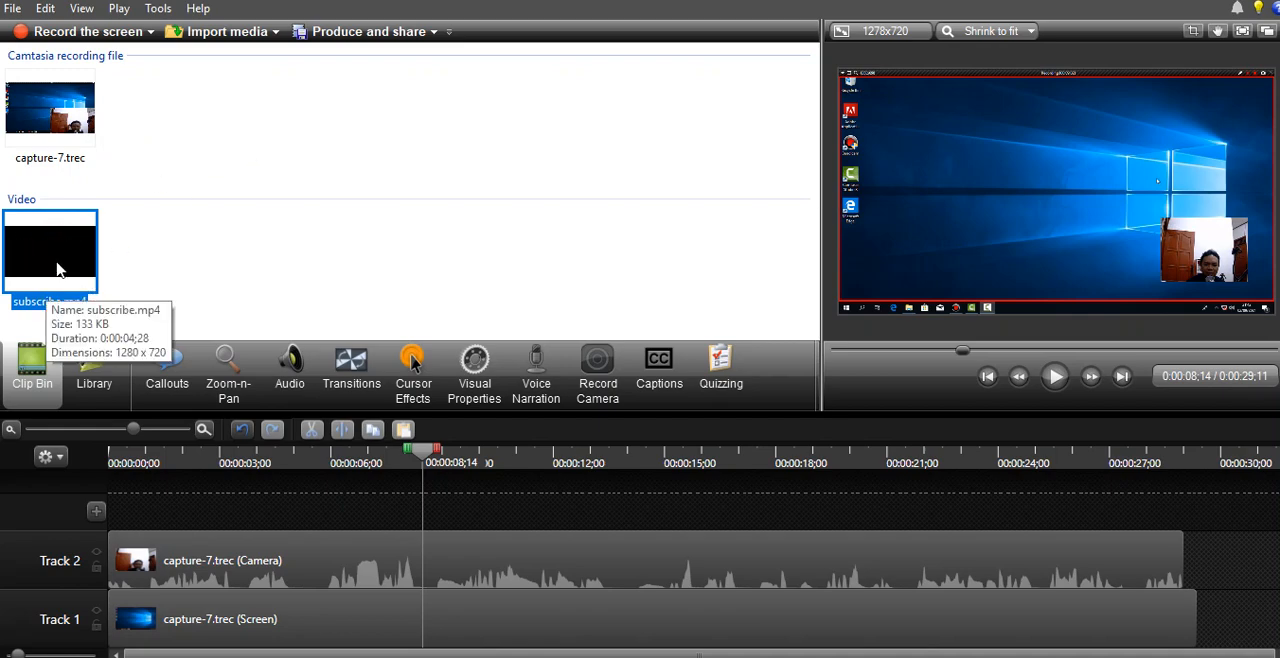
double_click(50, 257)
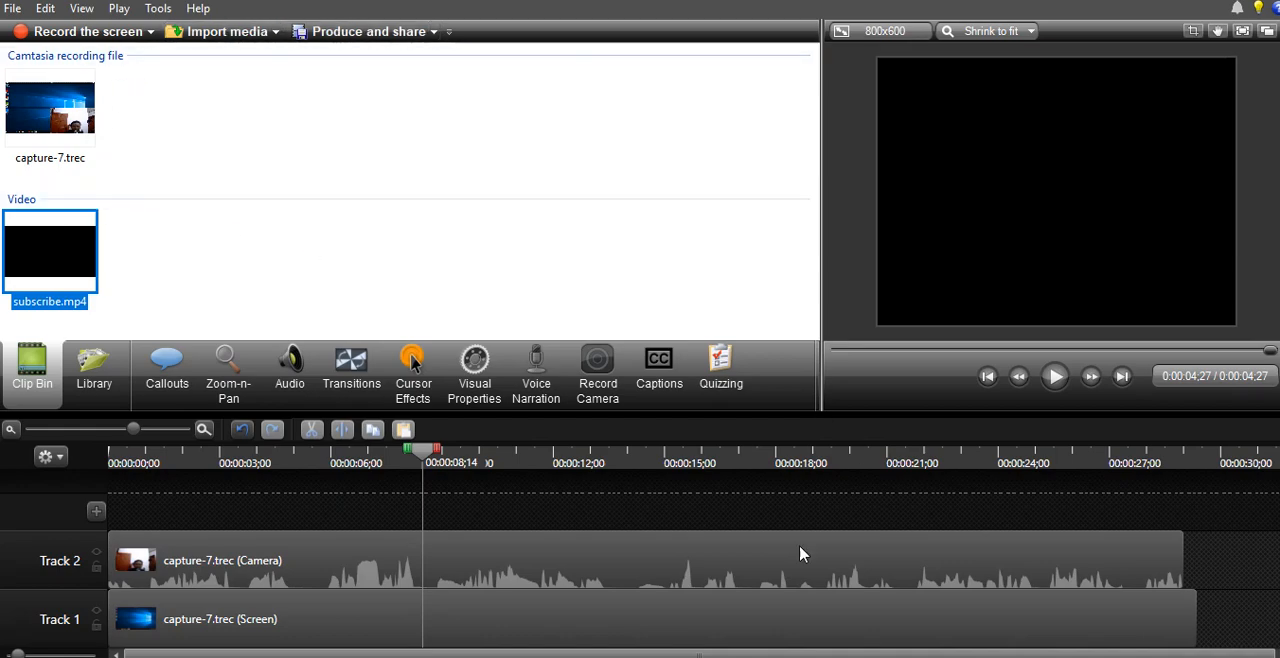
drag(1056, 463, 614, 463)
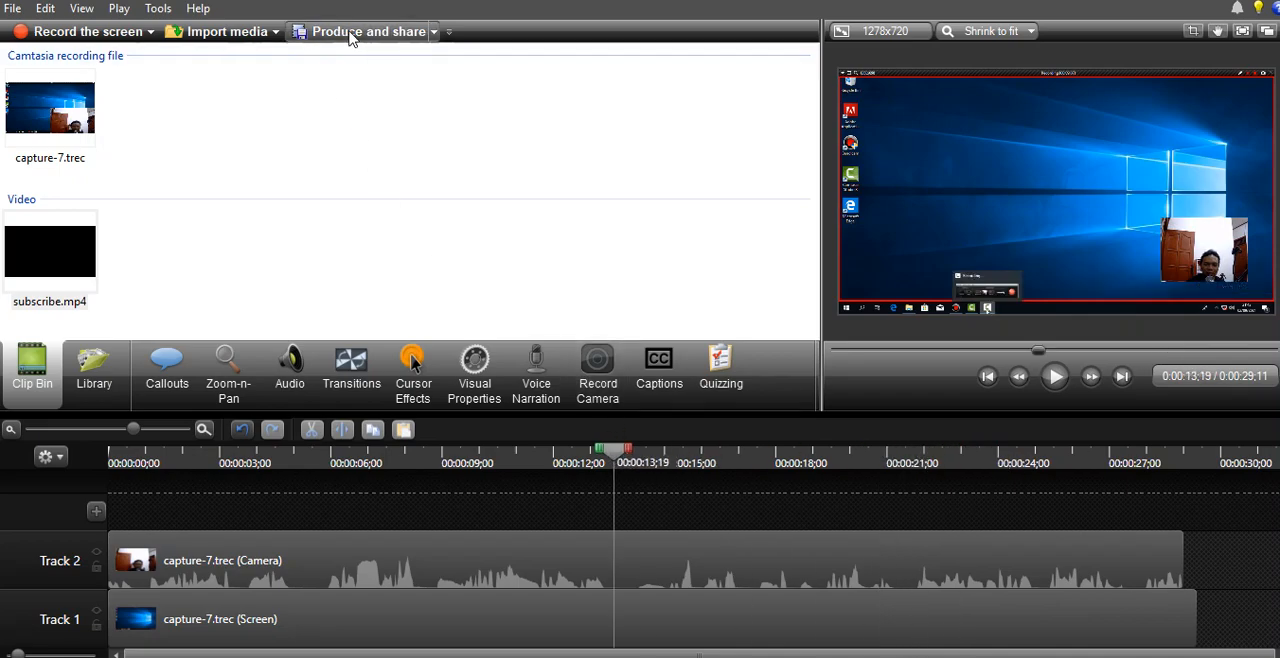
- Examine the available presets in the Production Wizard, and leave the wizard without producing the video
click(360, 38)
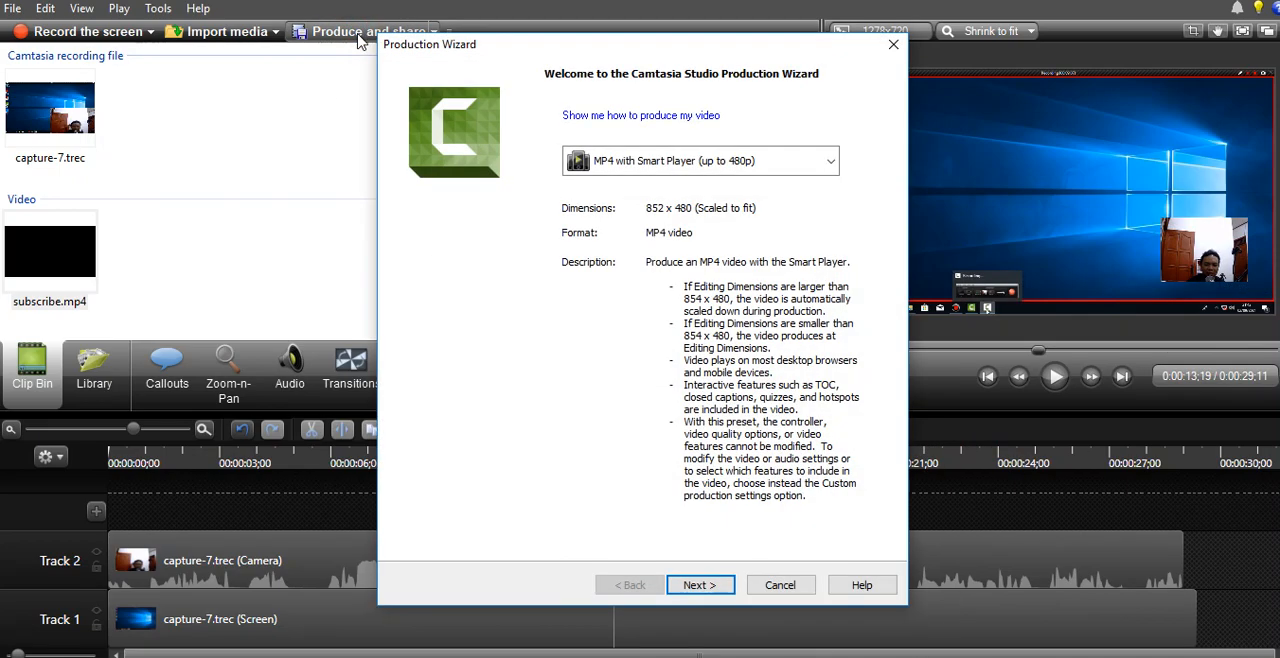
click(647, 163)
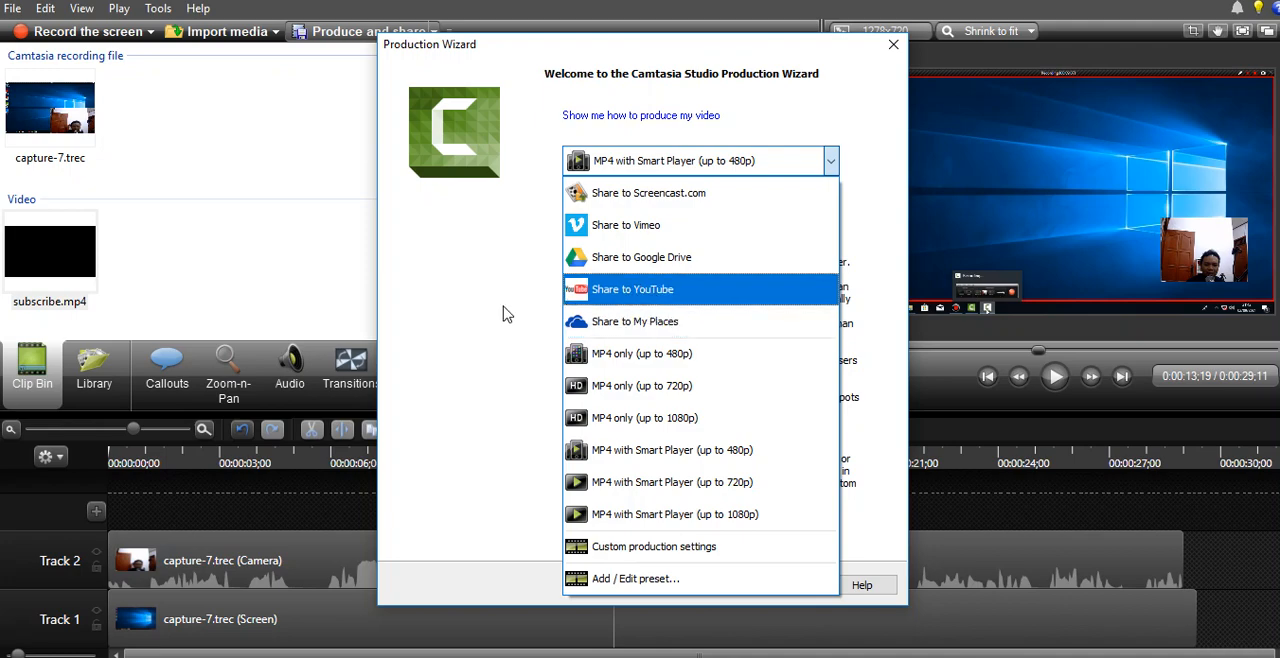
click(487, 297)
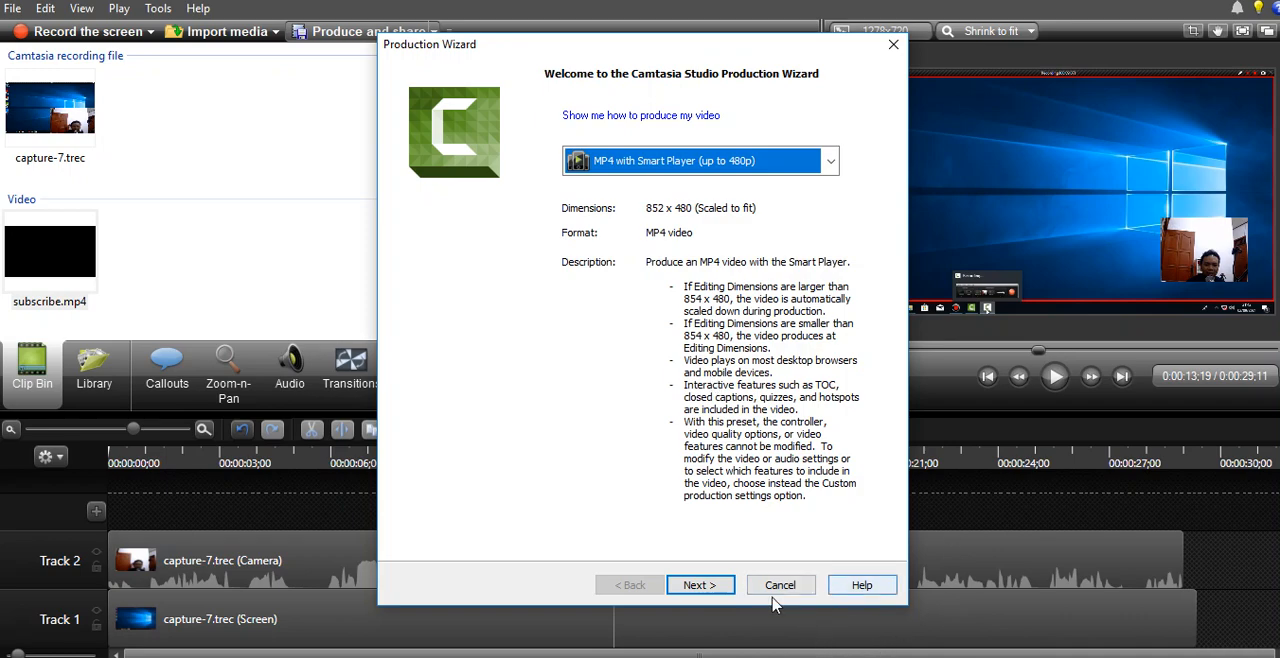
click(788, 586)
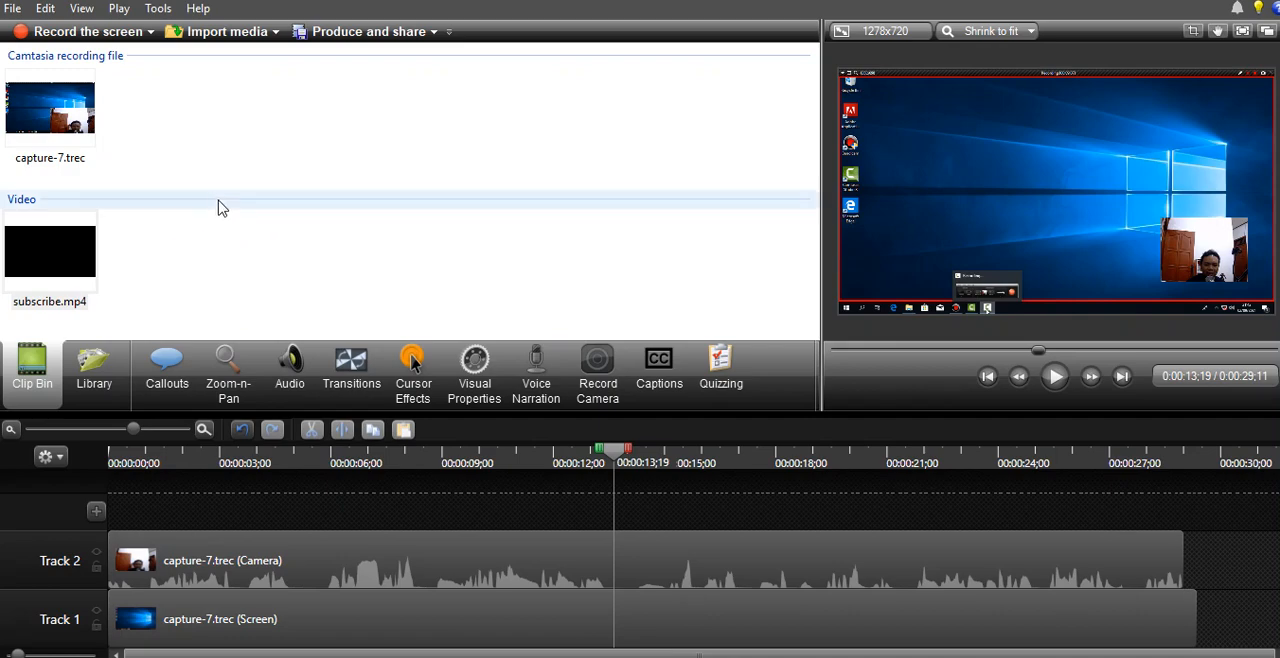
- Browse the Library themes and examine the titles and callouts in Theme - Dark Hallway
click(106, 397)
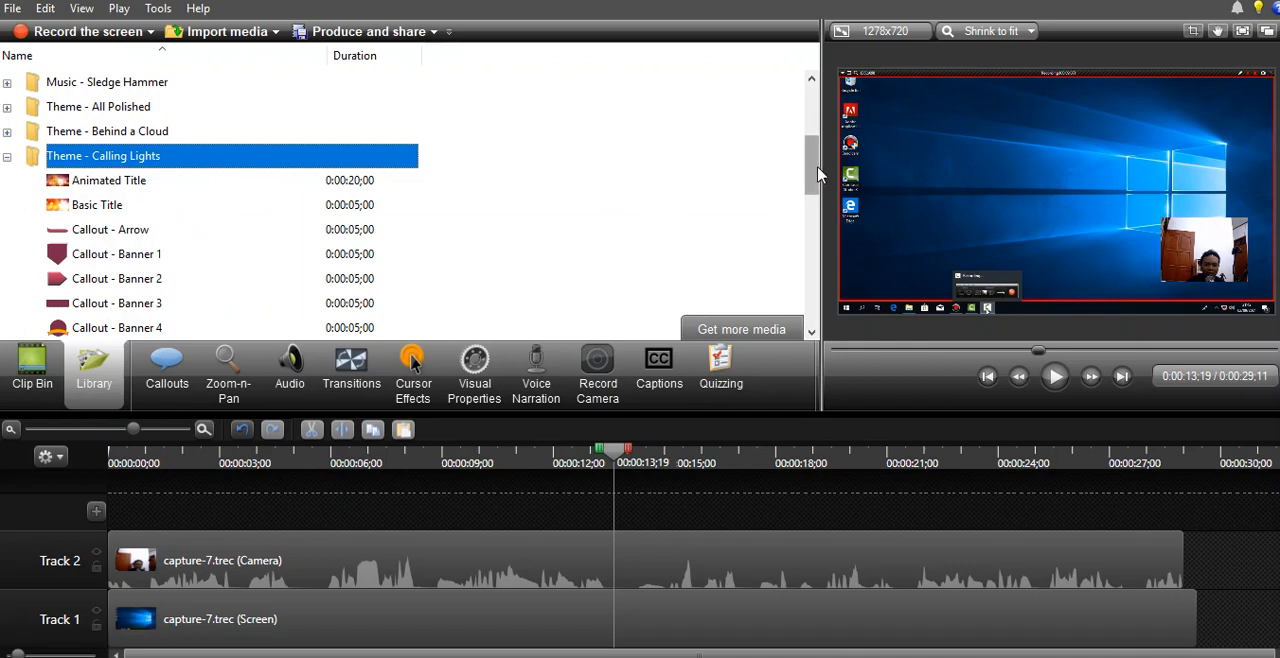
drag(817, 175, 811, 328)
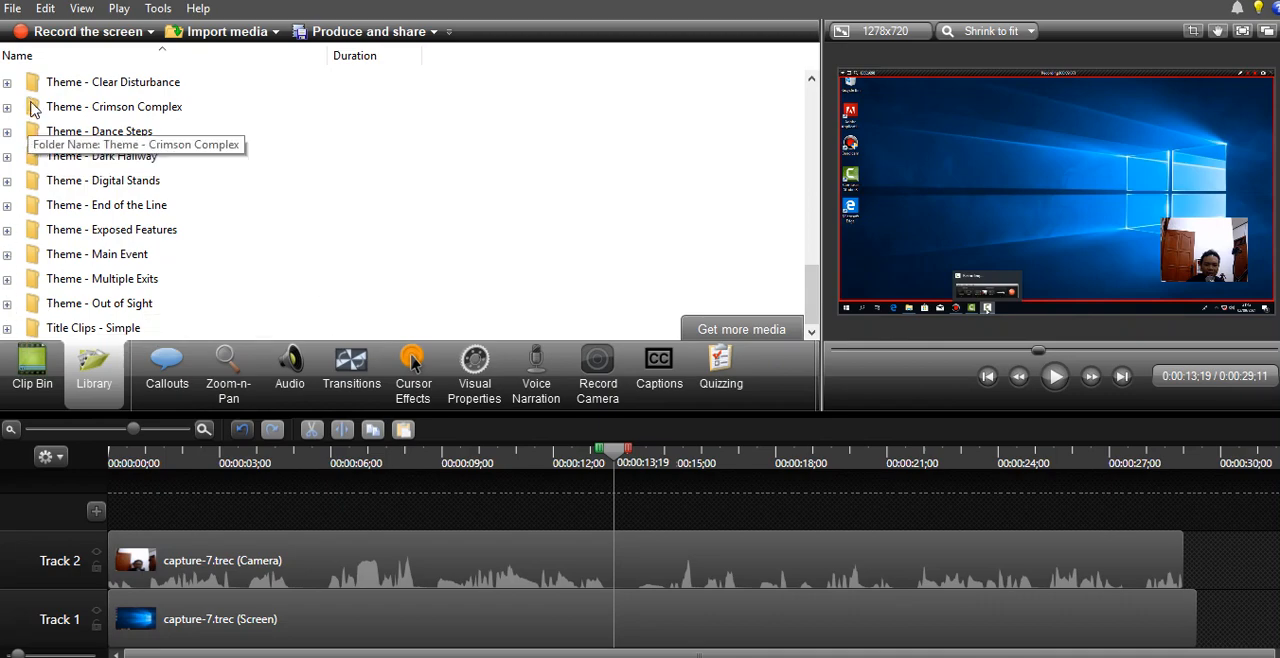
click(7, 158)
click(90, 113)
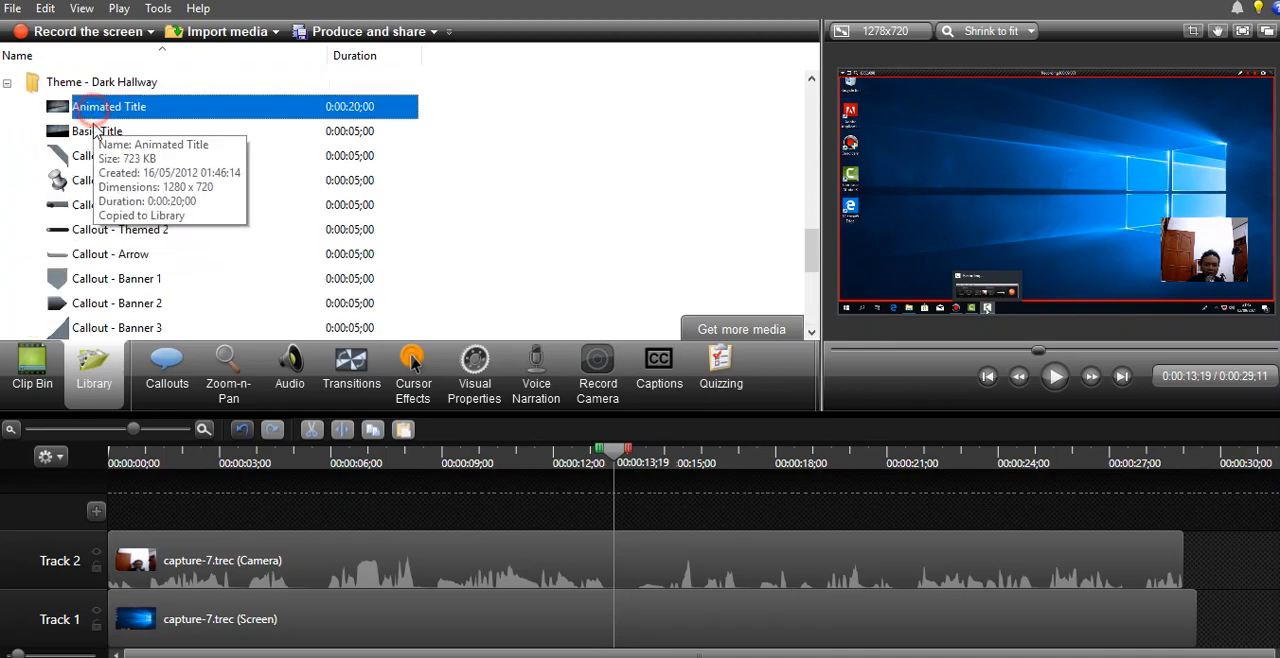
click(95, 157)
click(100, 230)
click(105, 279)
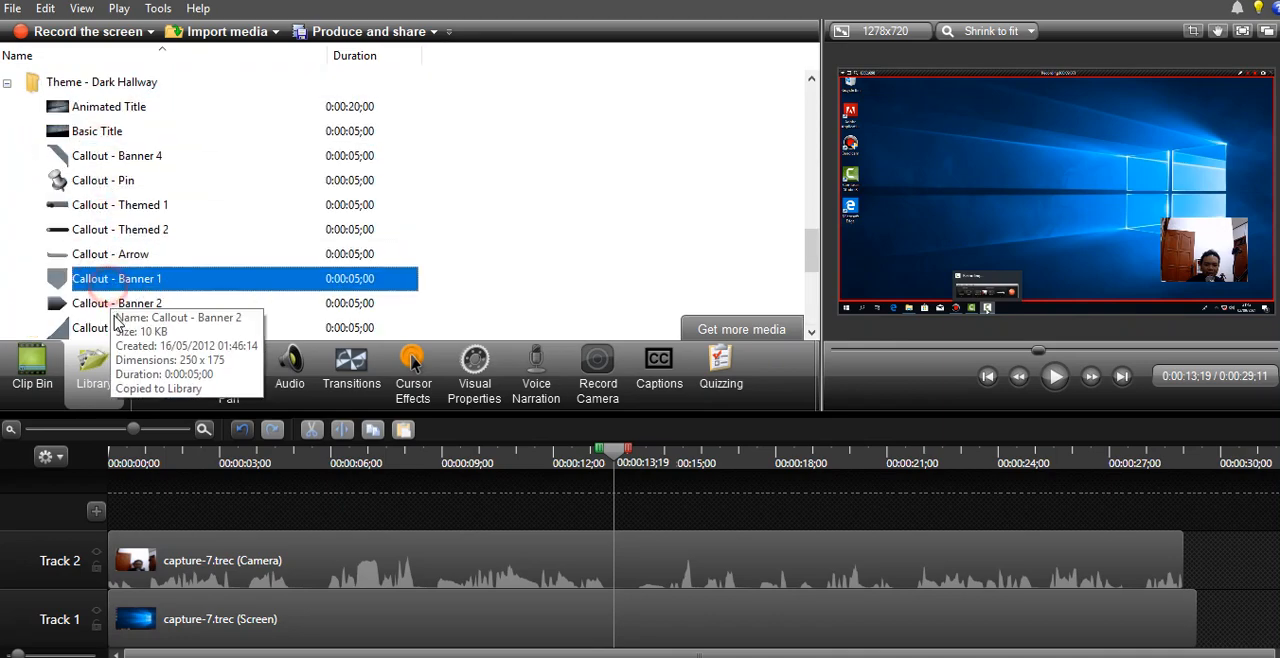
click(117, 326)
- Examine the tracks in the Library's Music - Amity folder, and collapse the folder again
drag(812, 250, 811, 105)
click(7, 83)
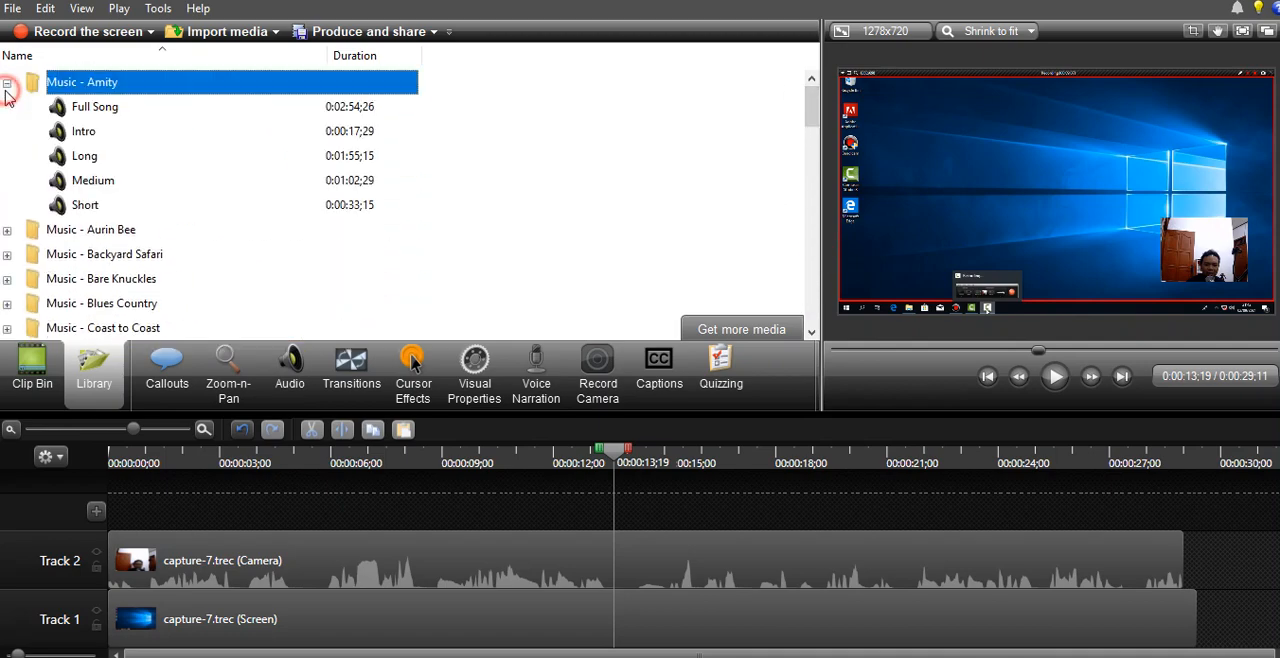
click(90, 107)
click(84, 155)
click(85, 204)
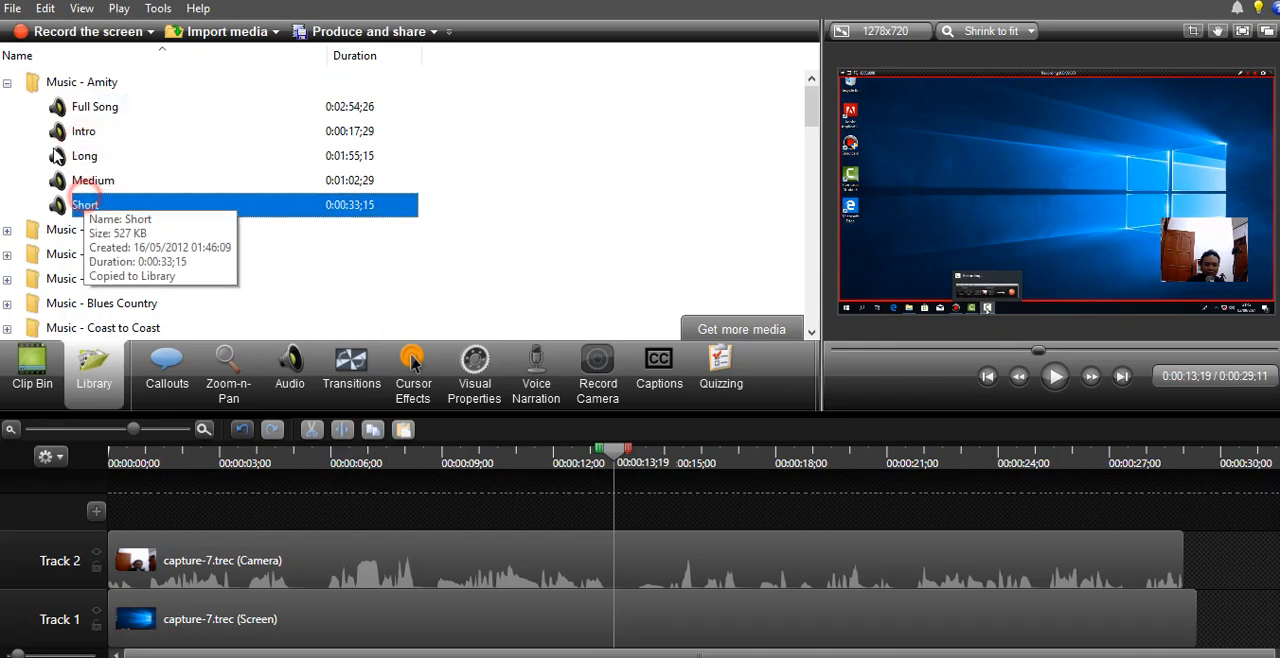
click(7, 83)
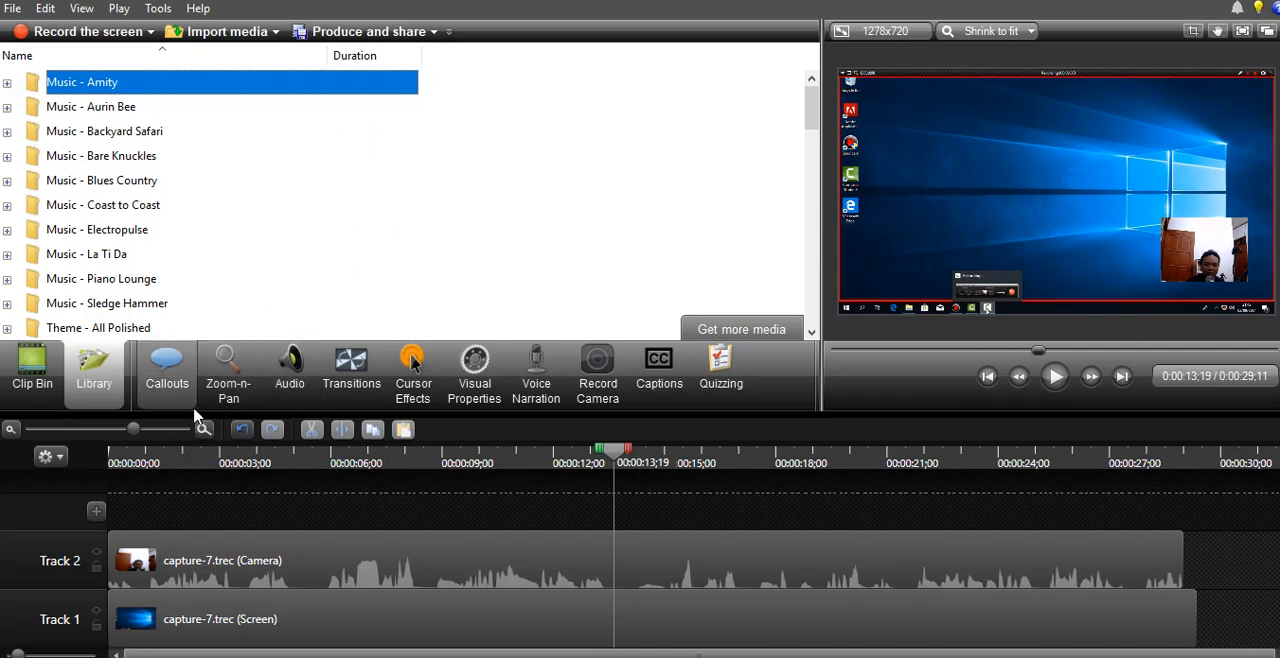
- Add a special Text callout from the full callout shape gallery, and move it to the start of Track 3
click(168, 391)
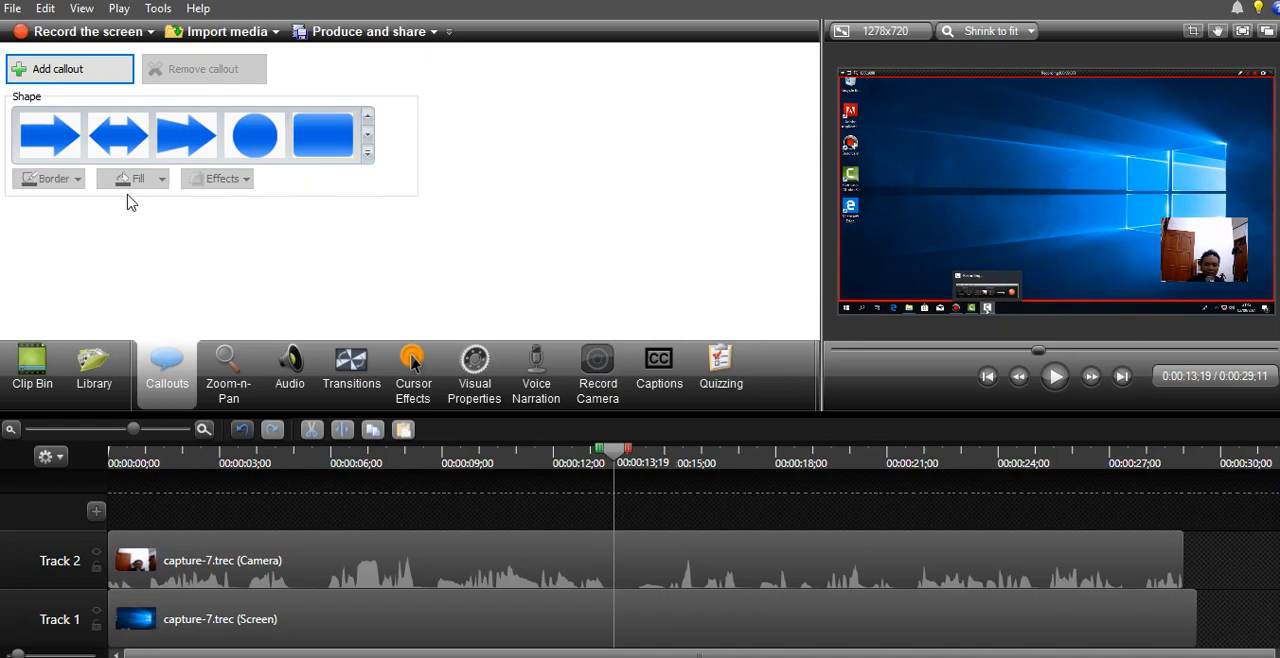
click(368, 155)
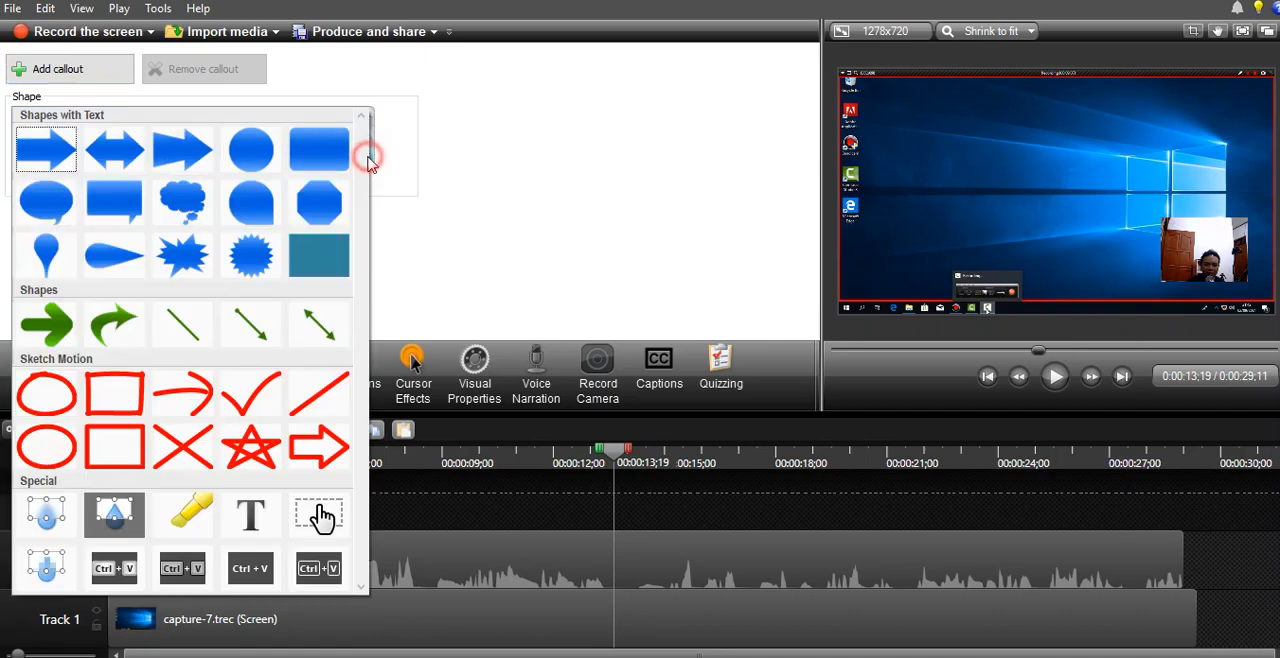
click(362, 279)
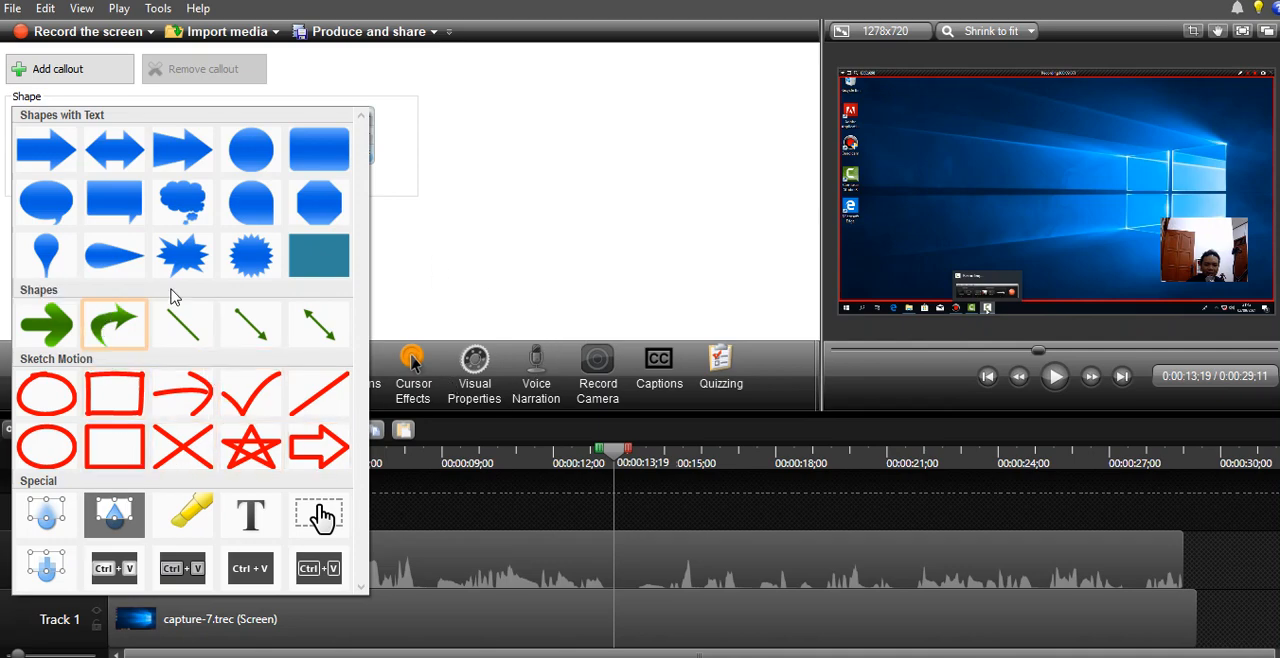
click(258, 537)
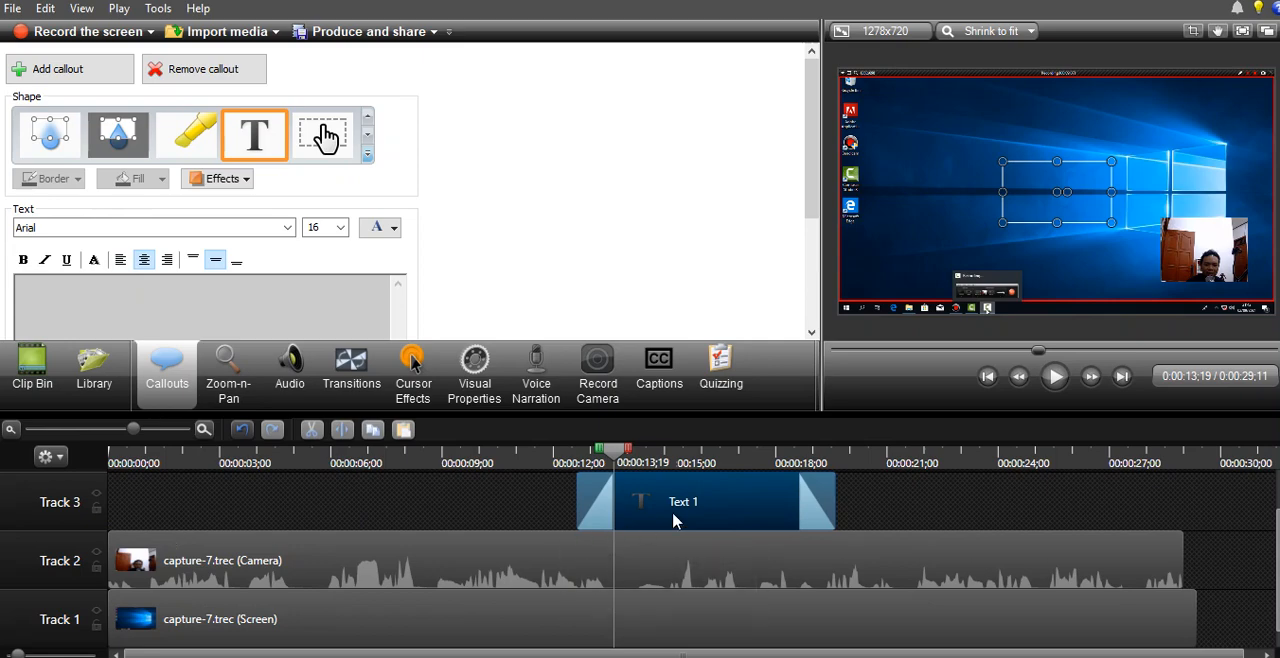
drag(710, 500, 243, 533)
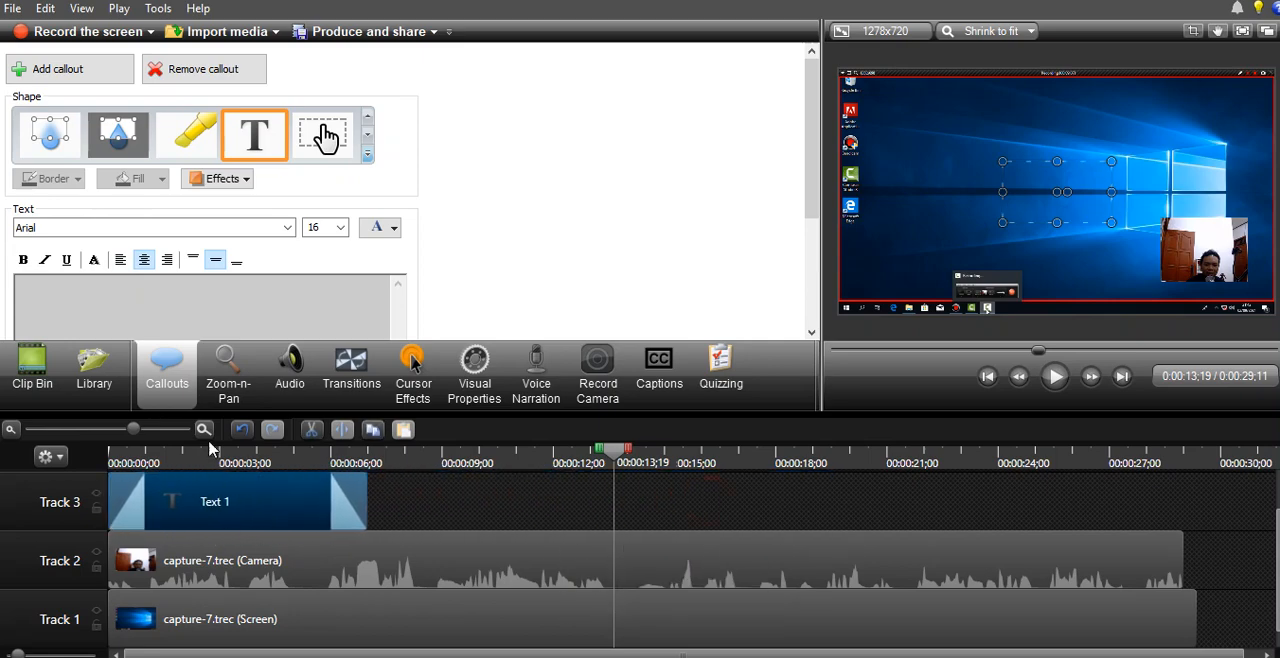
- Enter JUDUL as the callout text in bold yellow at size 48, and move the playhead to 0:00:03;08 to preview it
click(241, 295)
text(JUDUL)
drag(266, 288, 15, 318)
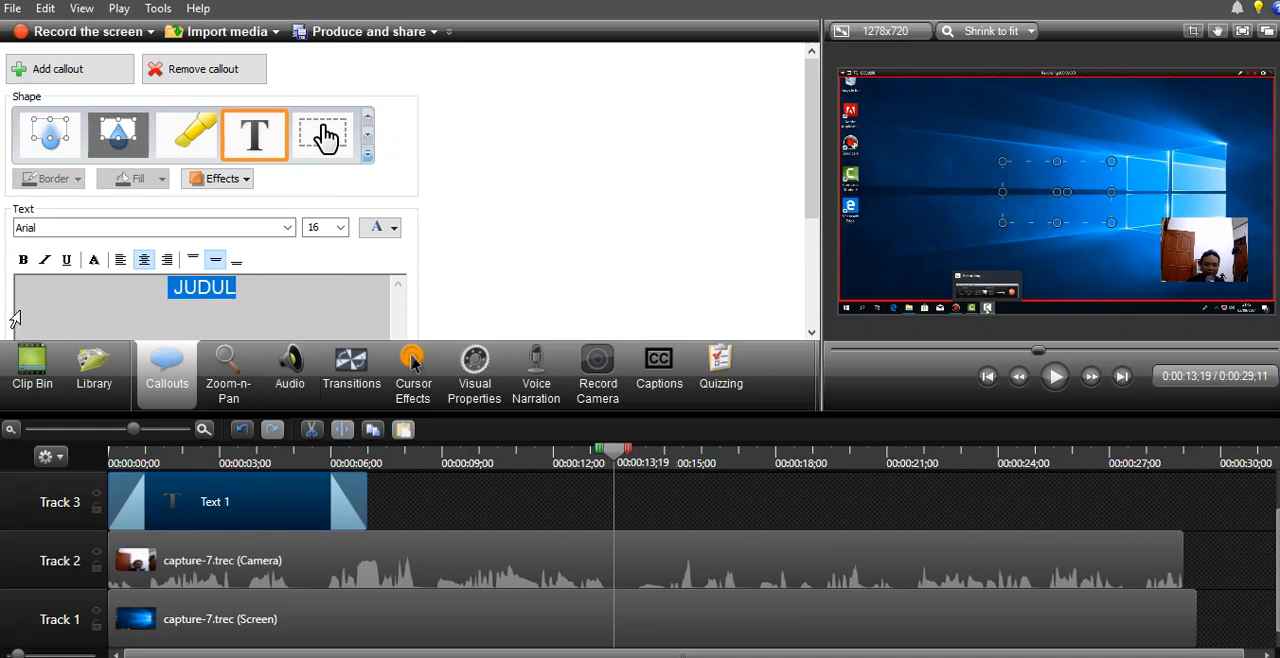
click(385, 232)
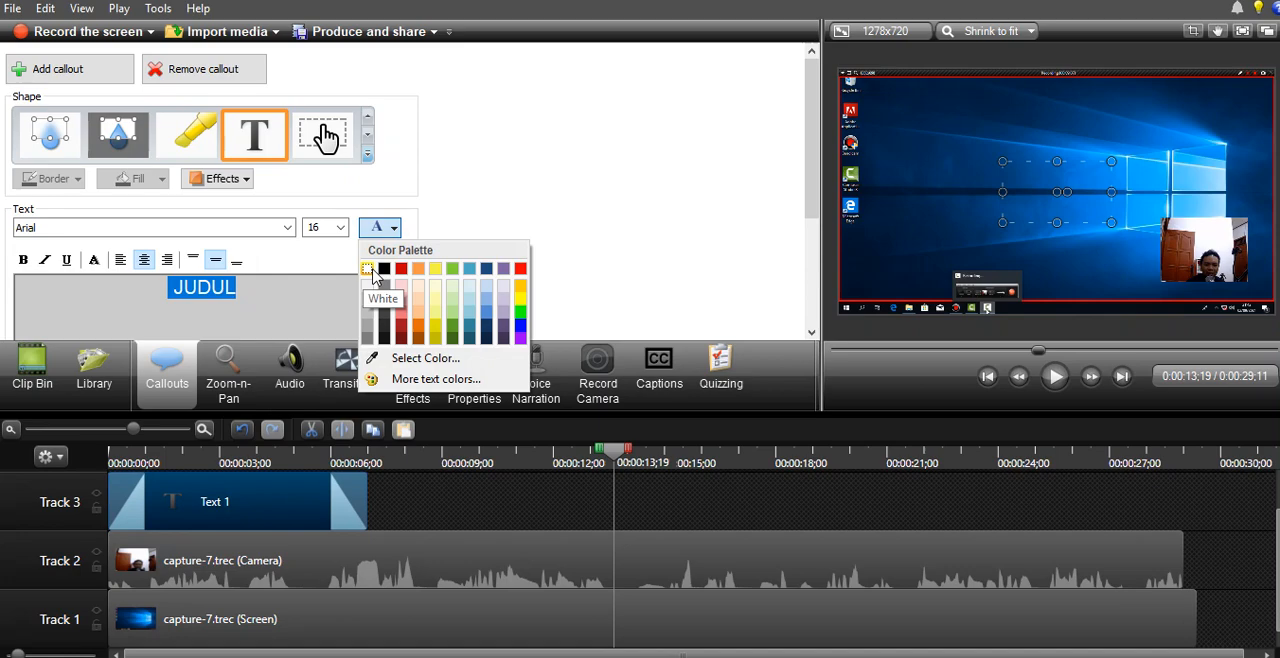
click(520, 297)
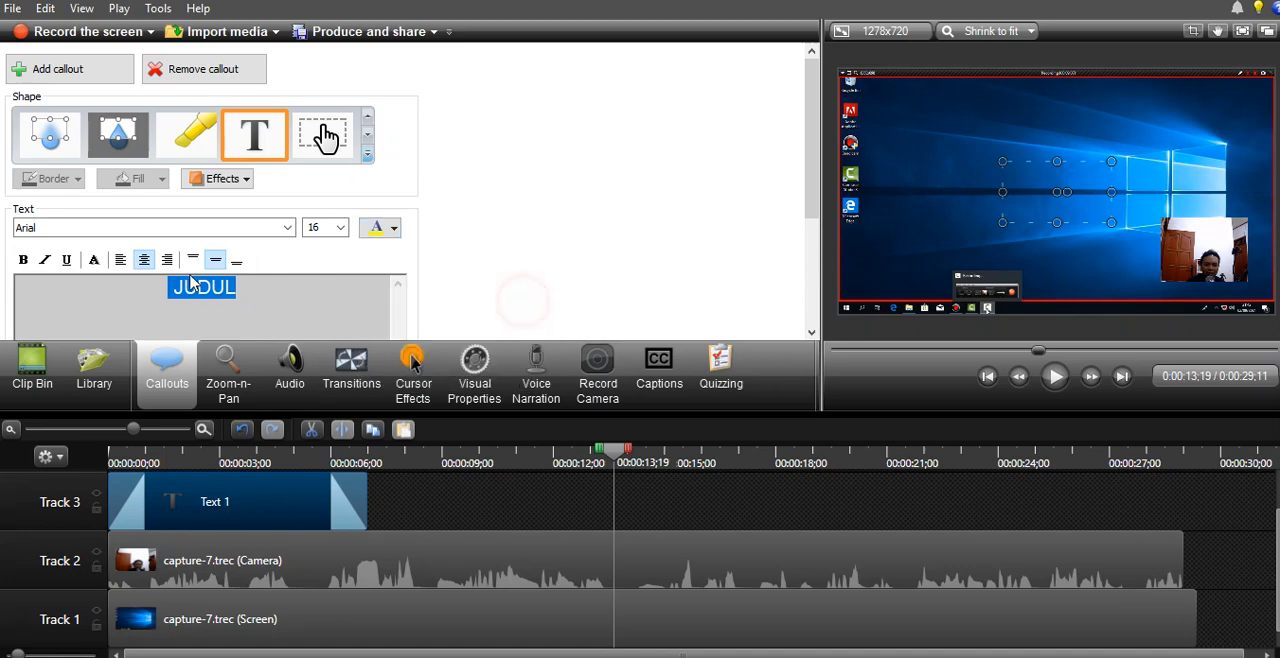
click(24, 260)
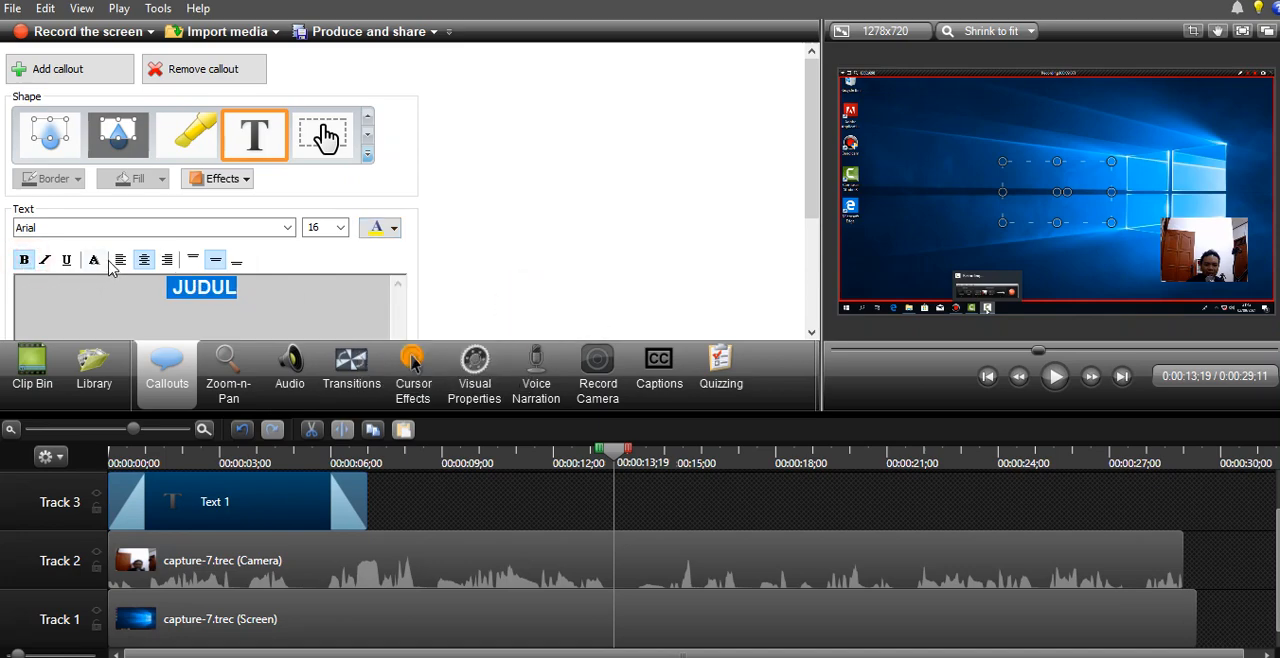
click(340, 228)
click(328, 416)
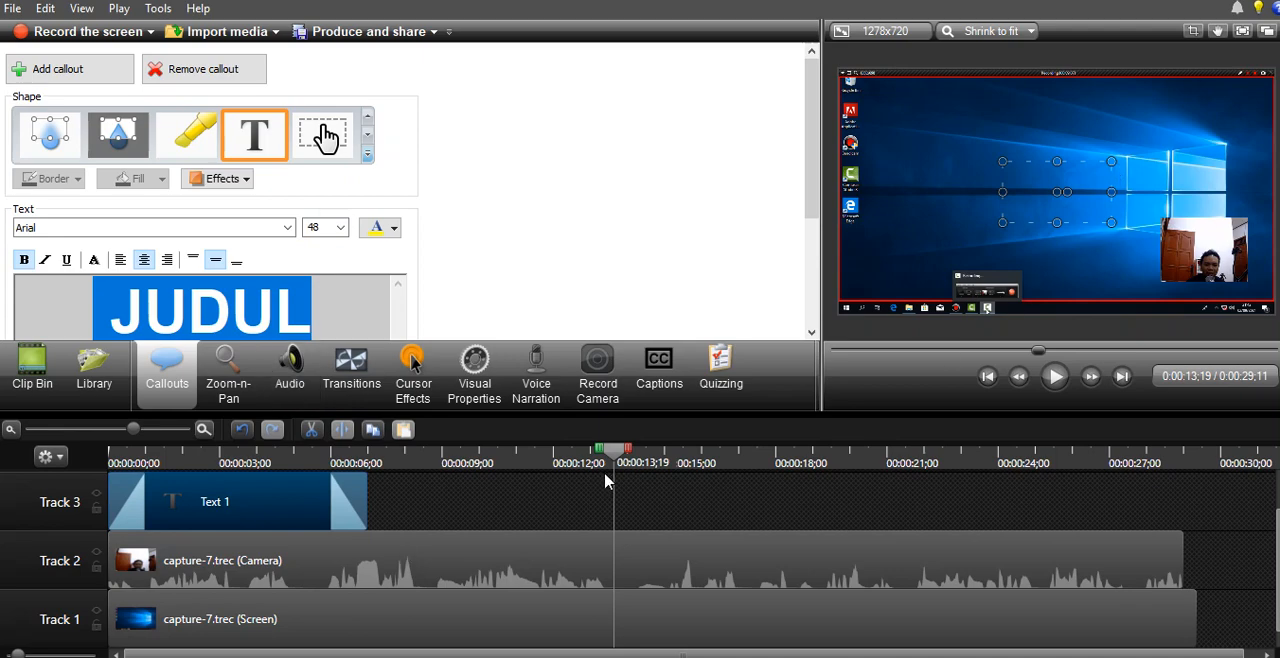
drag(613, 456, 230, 483)
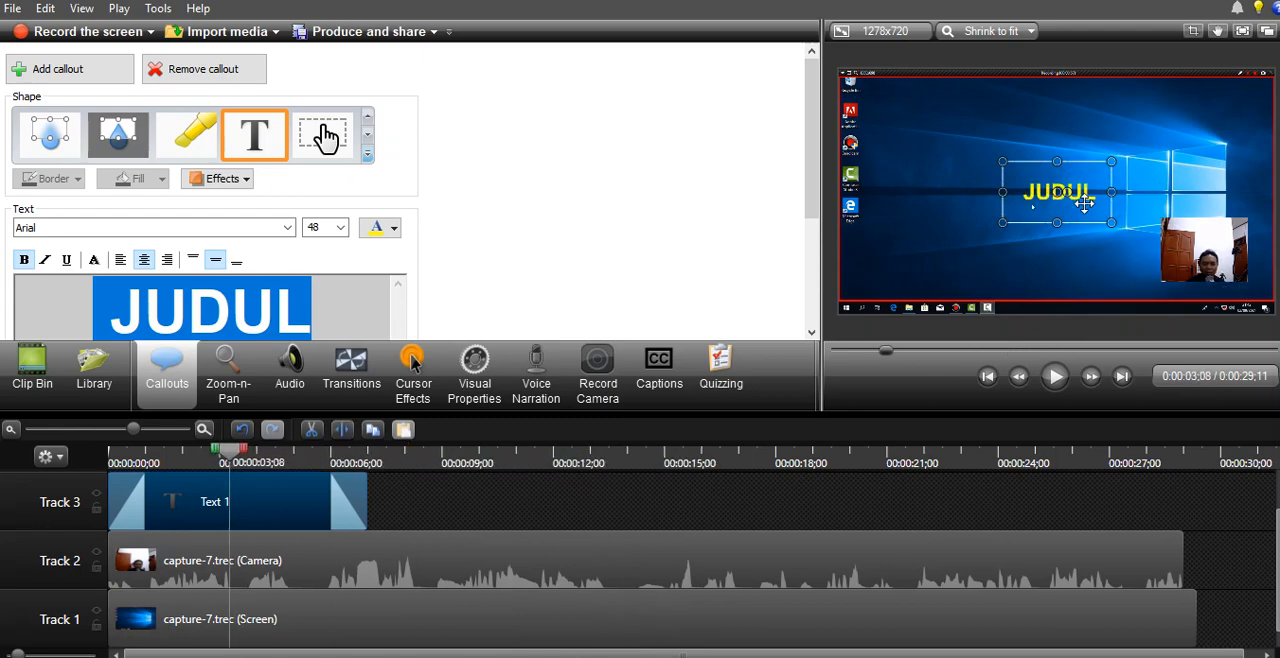
- Move the JUDUL callout slightly lower on the canvas, and play the timeline from the start to preview it
mouse_move(1085, 203)
mouse_down()
mouse_move(1051, 198)
mouse_move(1078, 217)
mouse_up()
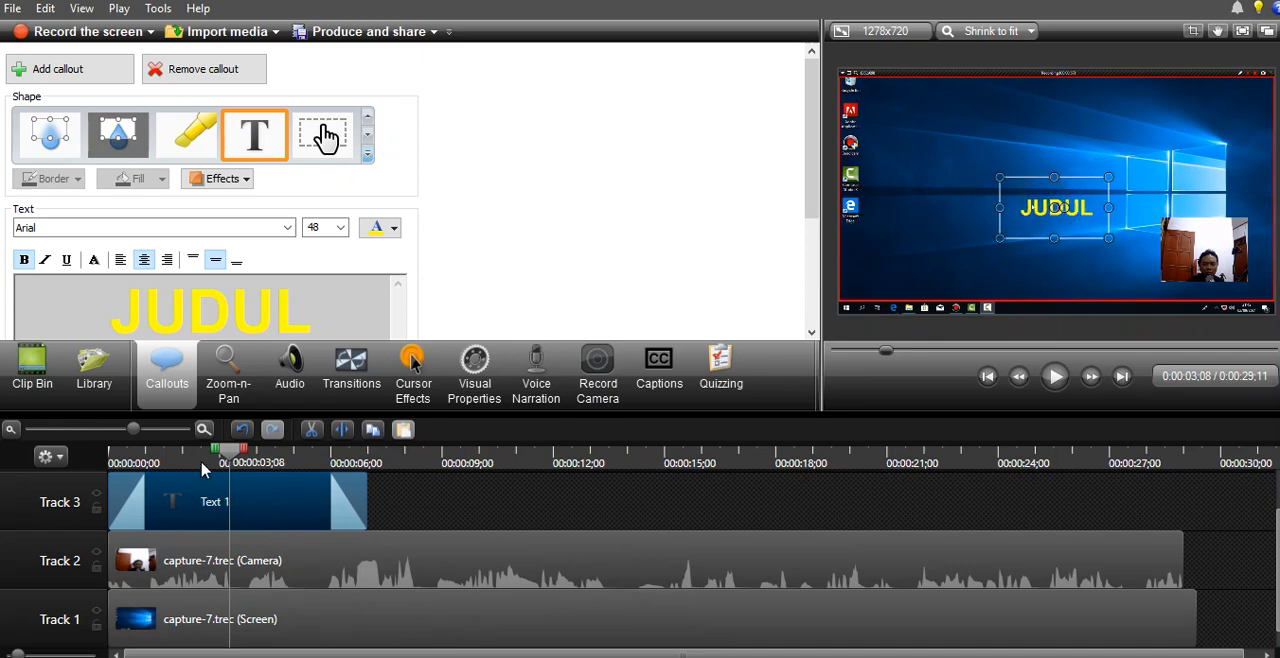
drag(172, 462, 84, 472)
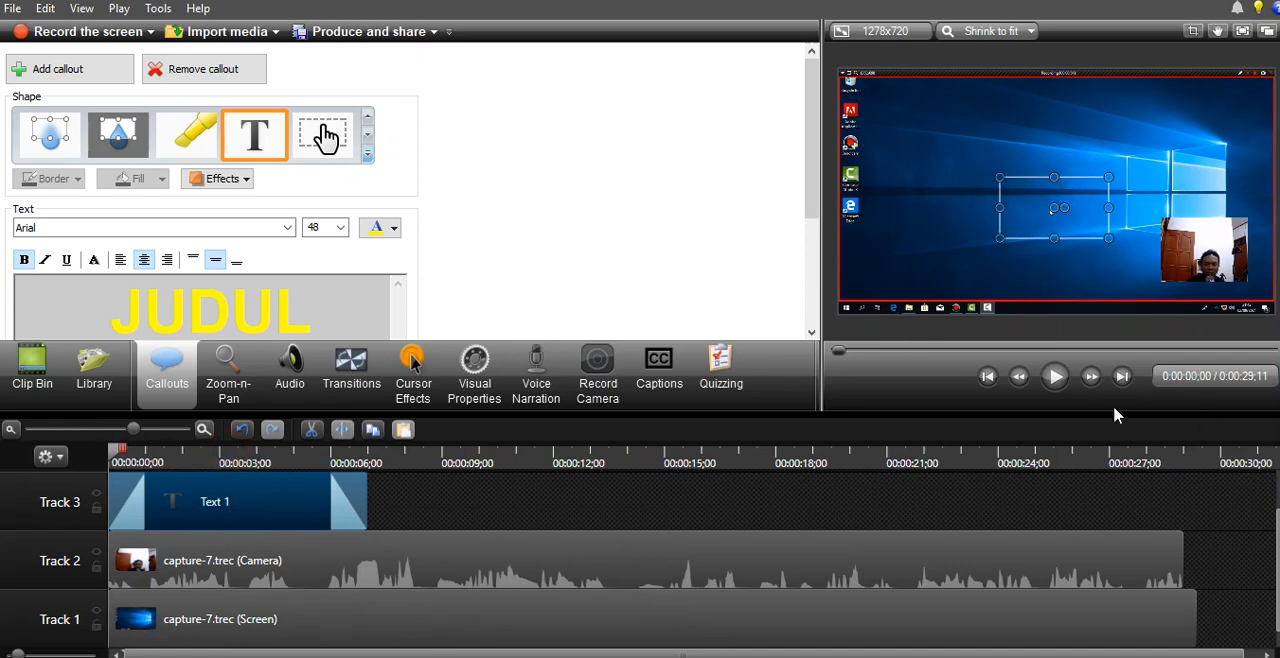
click(1055, 376)
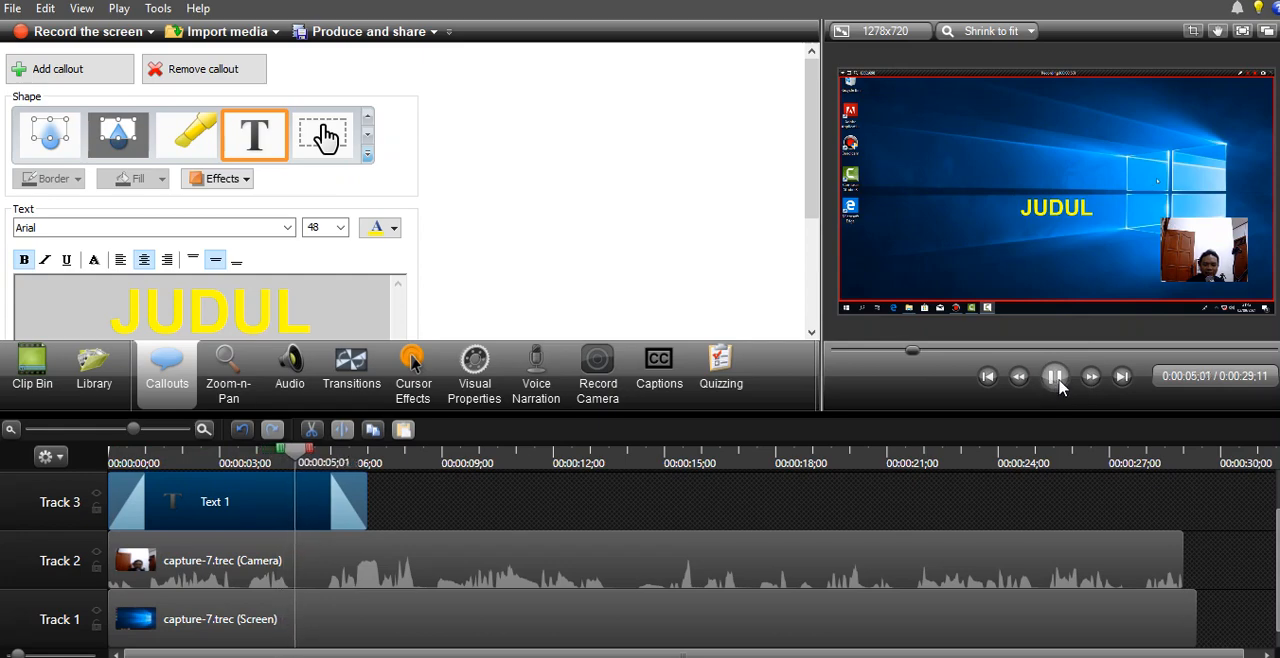
click(1056, 377)
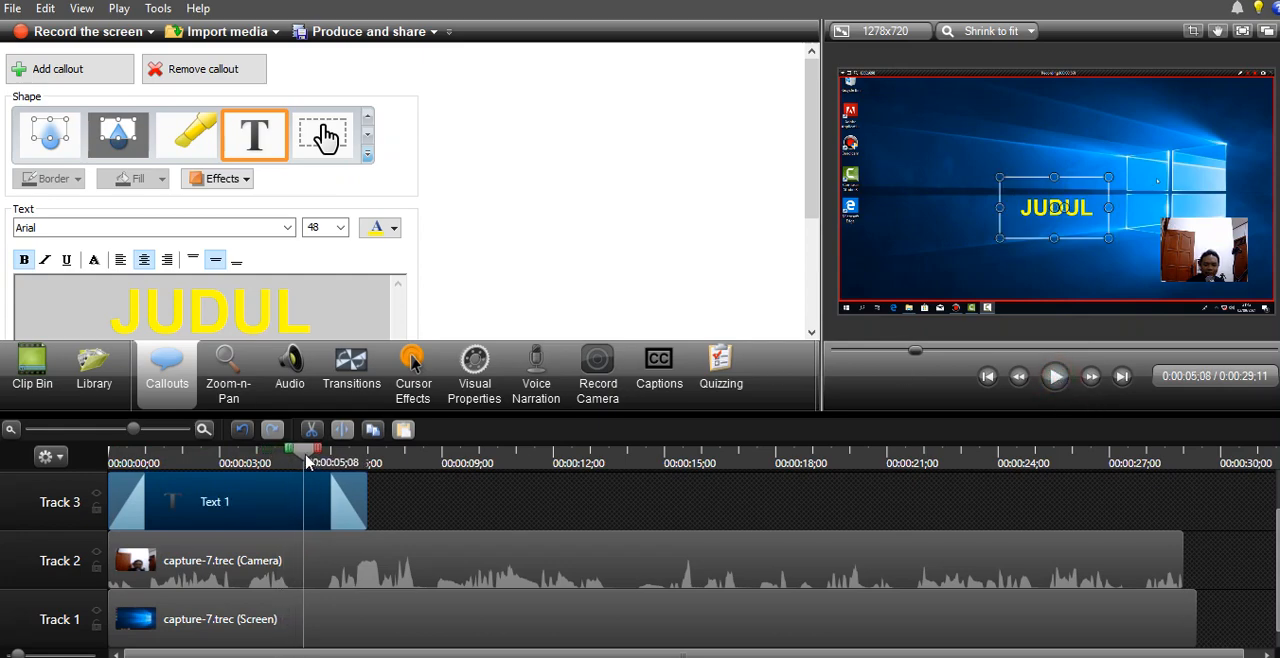
drag(305, 452, 430, 477)
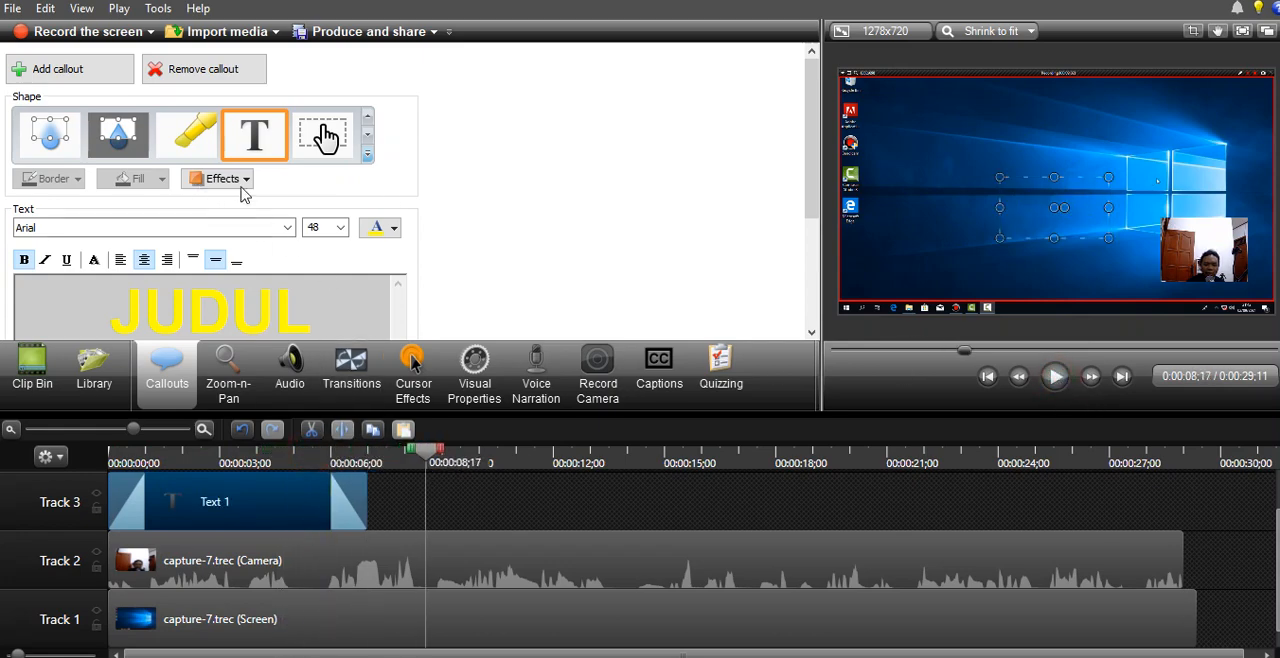
- Examine the callout's fade-in and fade-out properties, and play the title from the start to watch both fades
drag(810, 166, 817, 313)
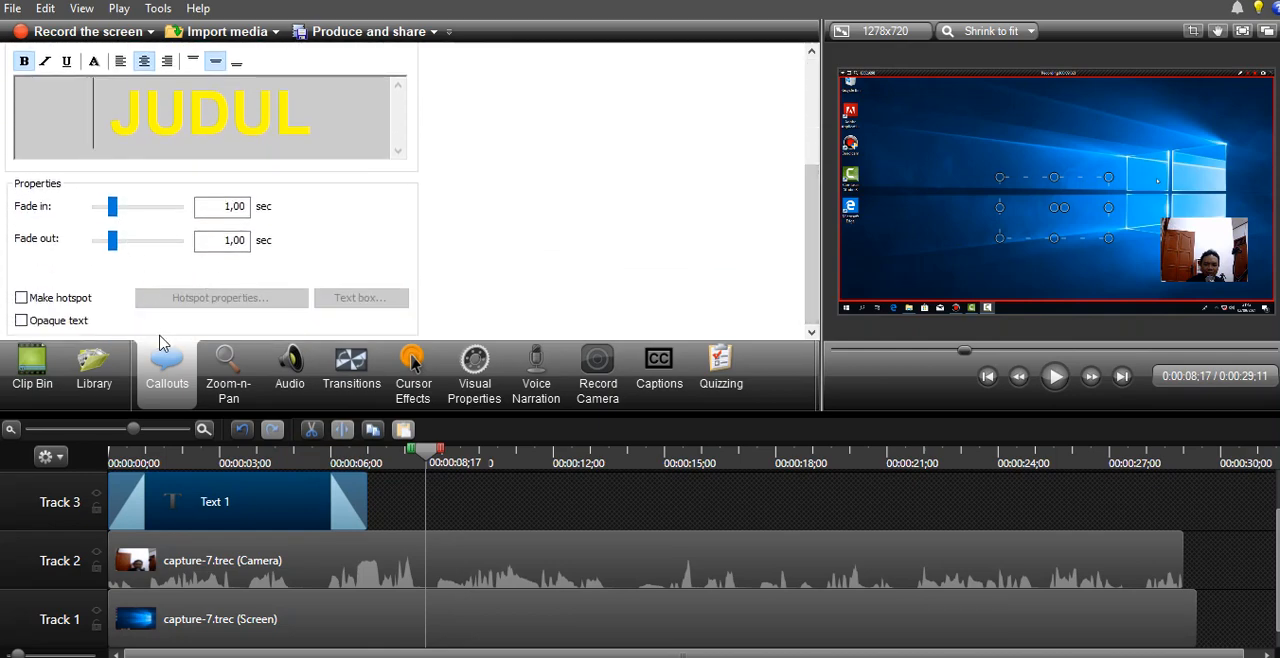
click(155, 455)
drag(155, 453, 80, 458)
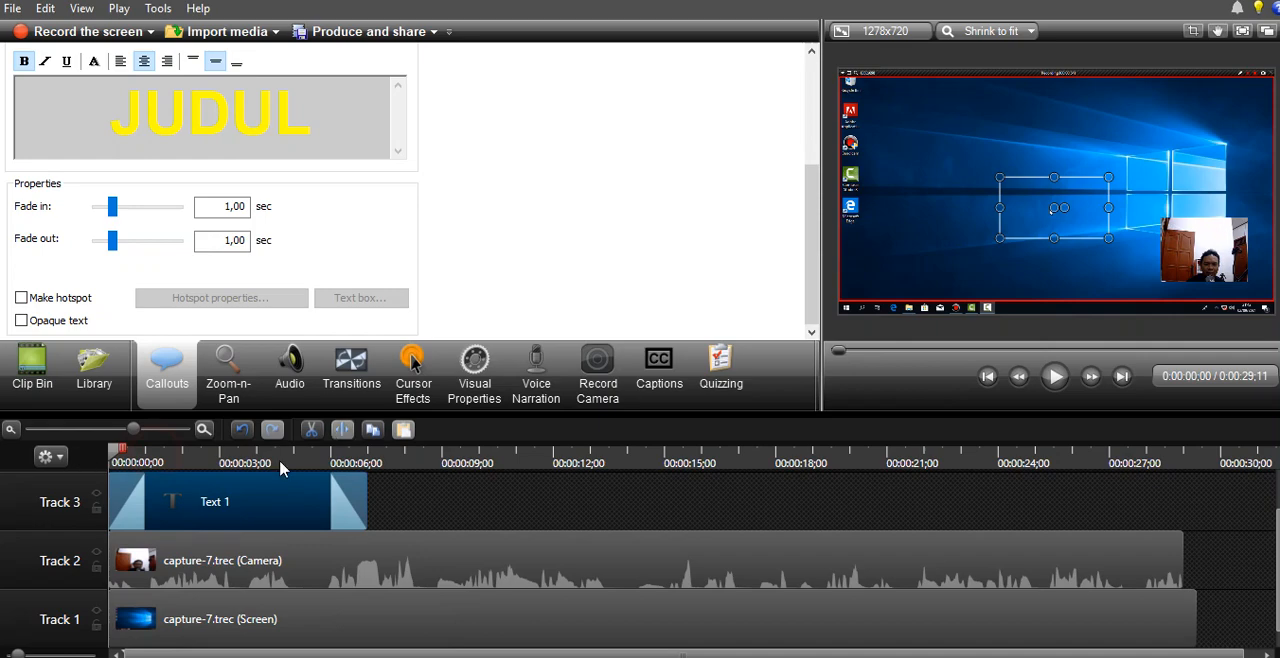
click(1055, 376)
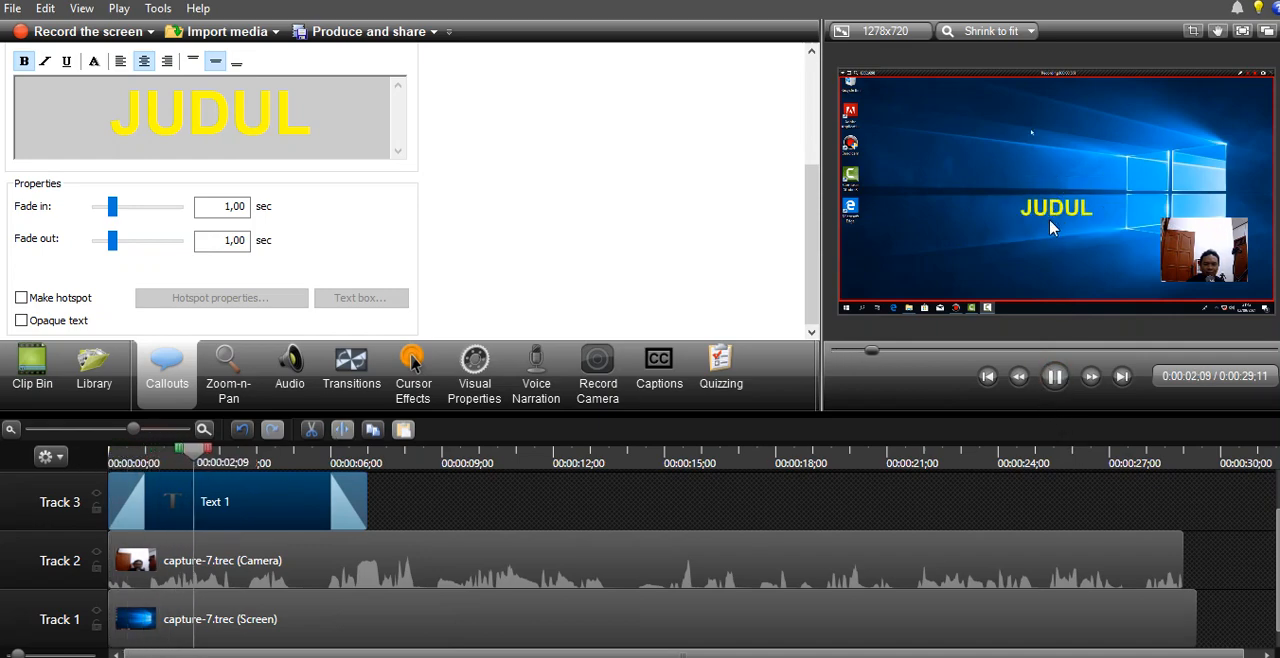
click(1066, 393)
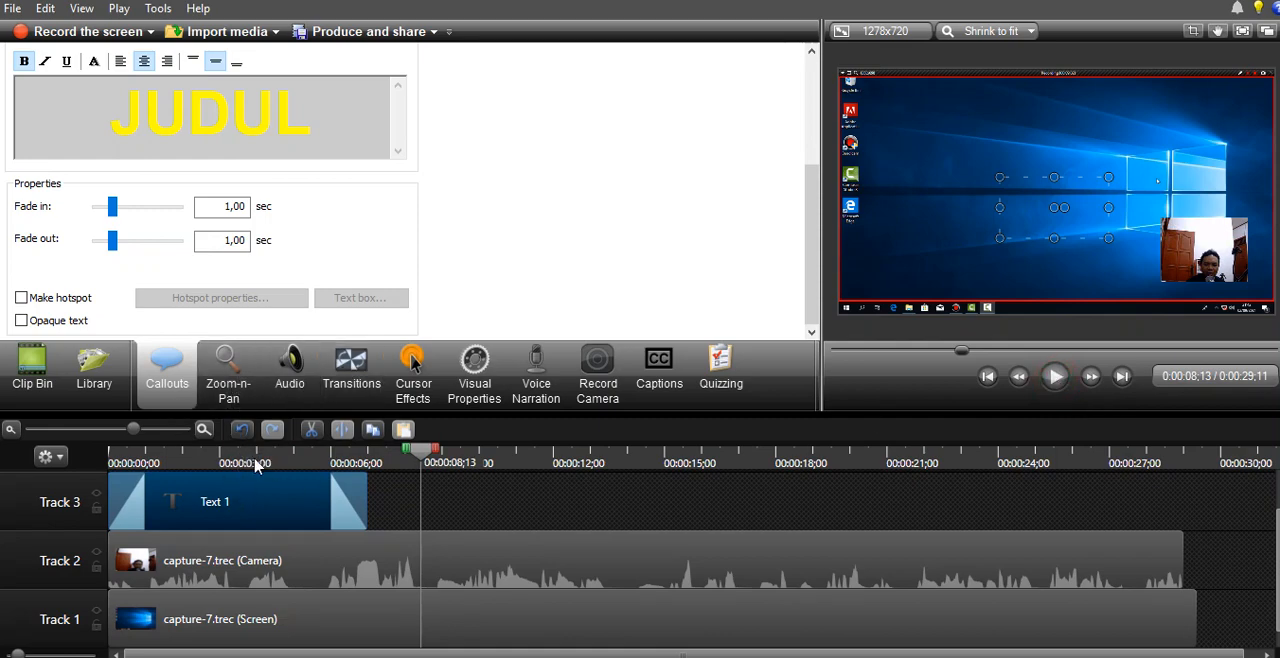
- Add a Zoom-n-Pan animation to the screen recording at 0:00:09;27, framing the Camtasia Studio 8 desktop icon closely
click(244, 388)
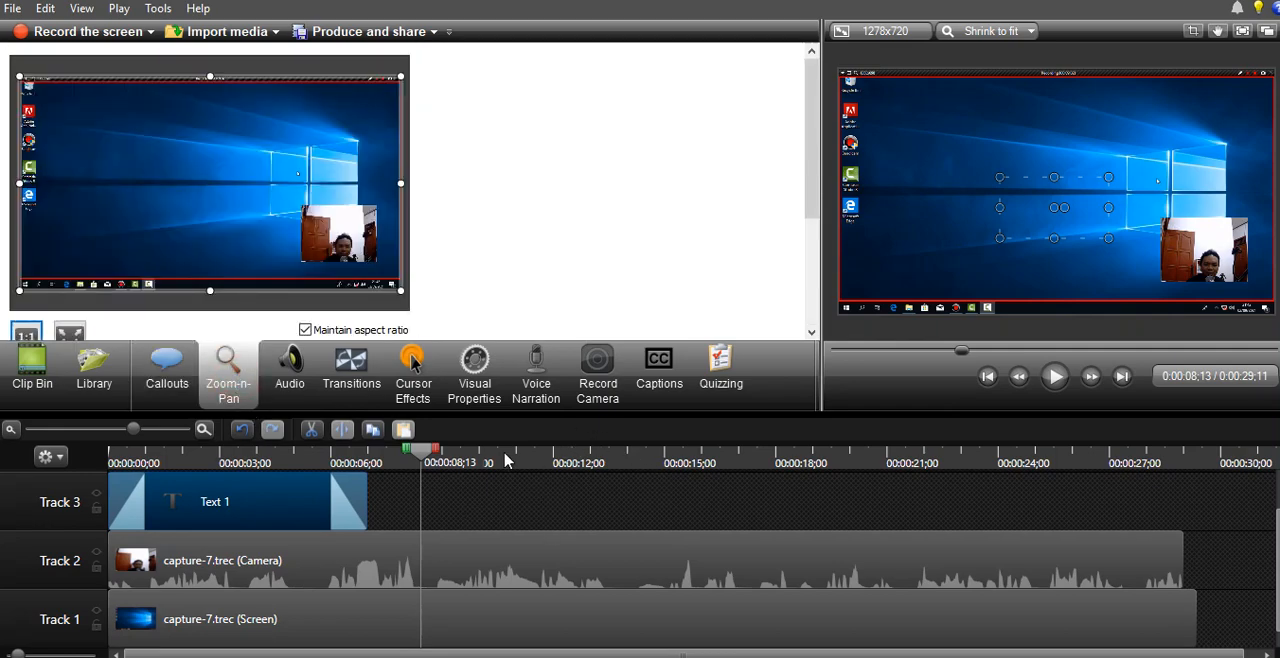
drag(494, 462, 521, 478)
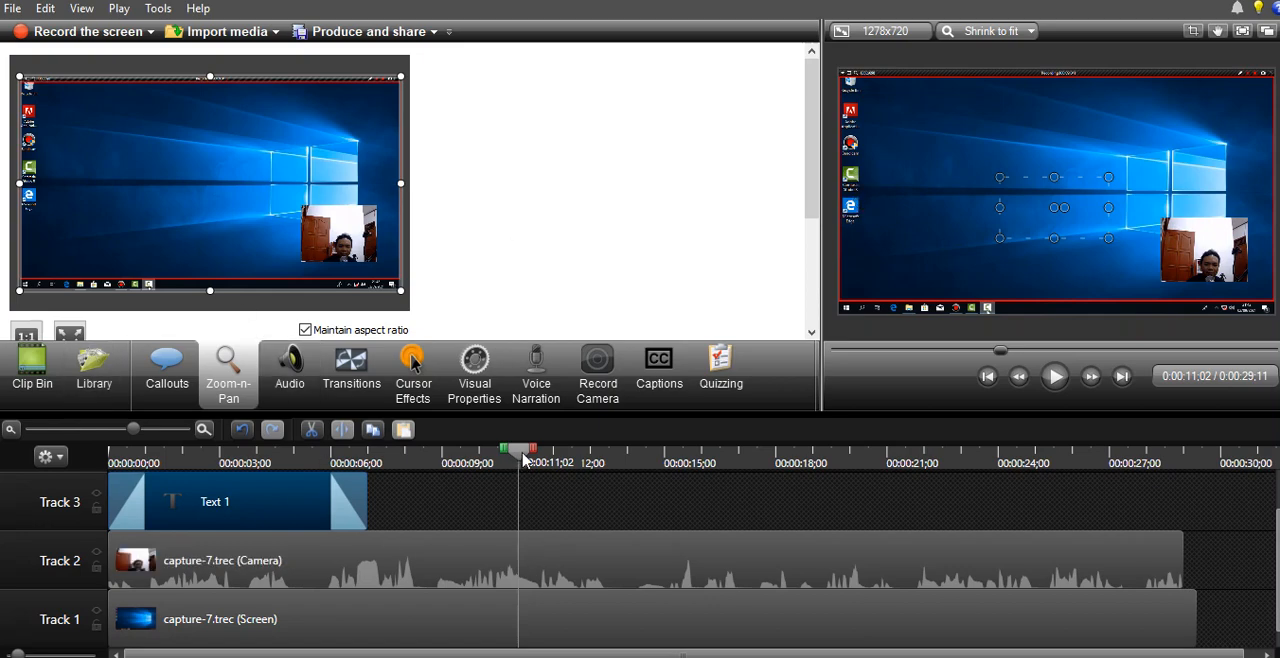
drag(523, 458, 480, 468)
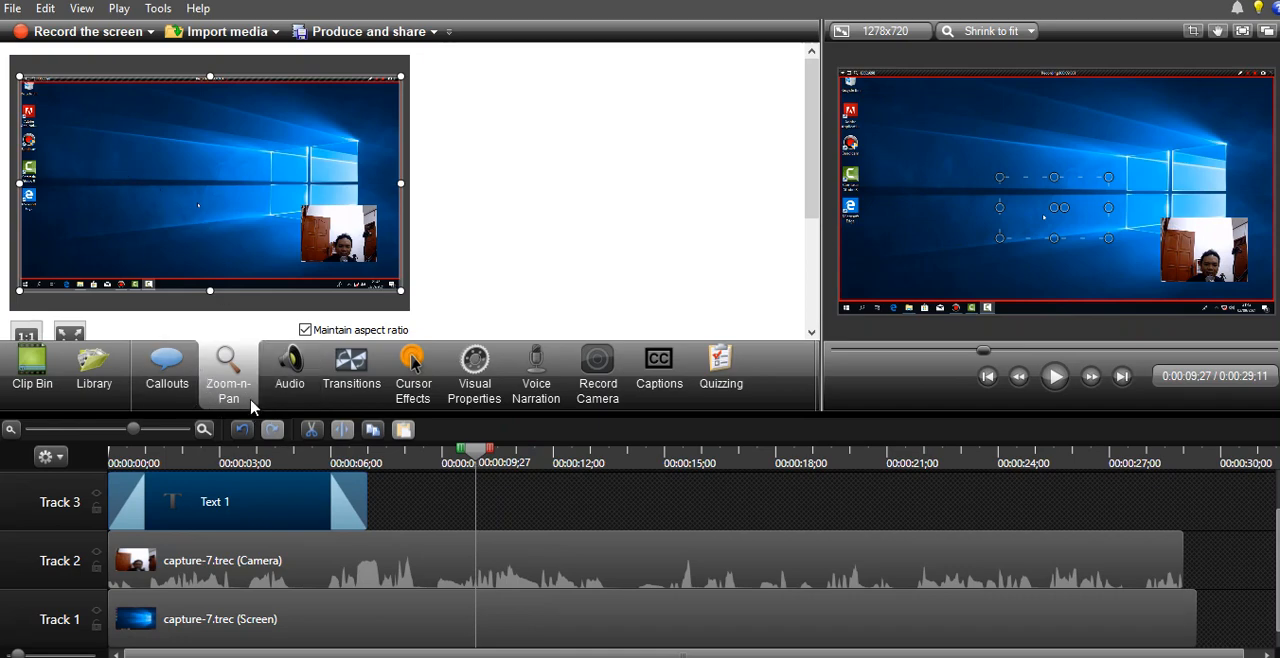
click(284, 392)
click(240, 398)
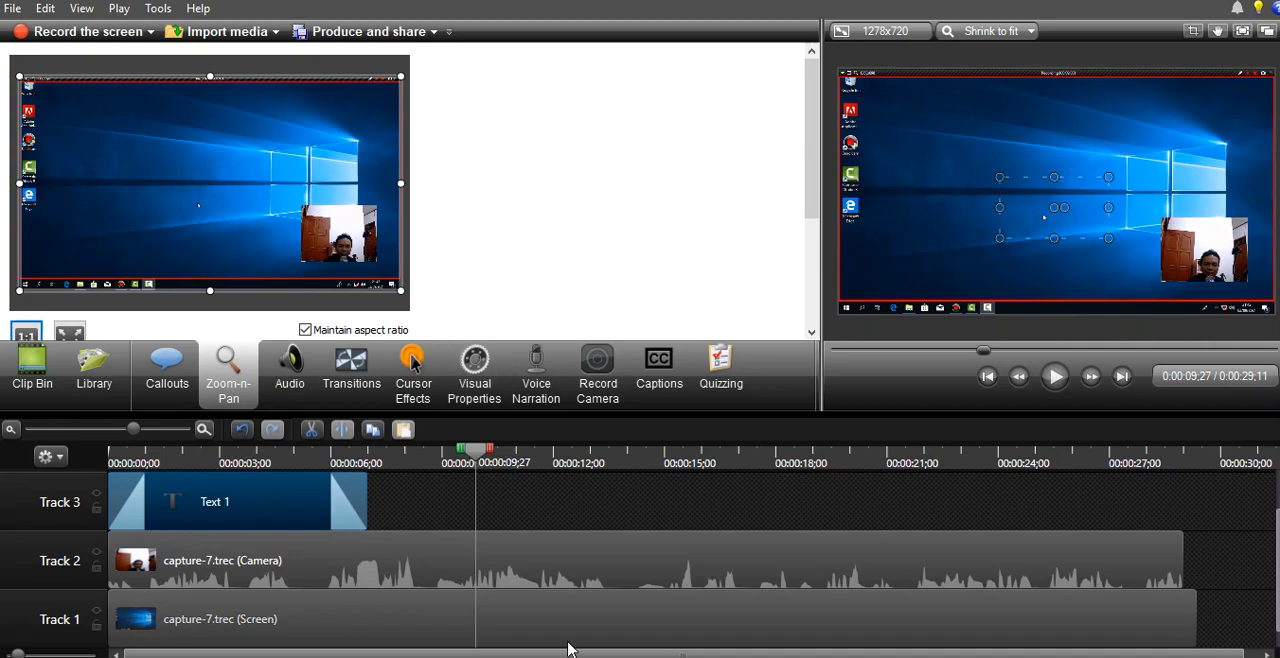
click(563, 620)
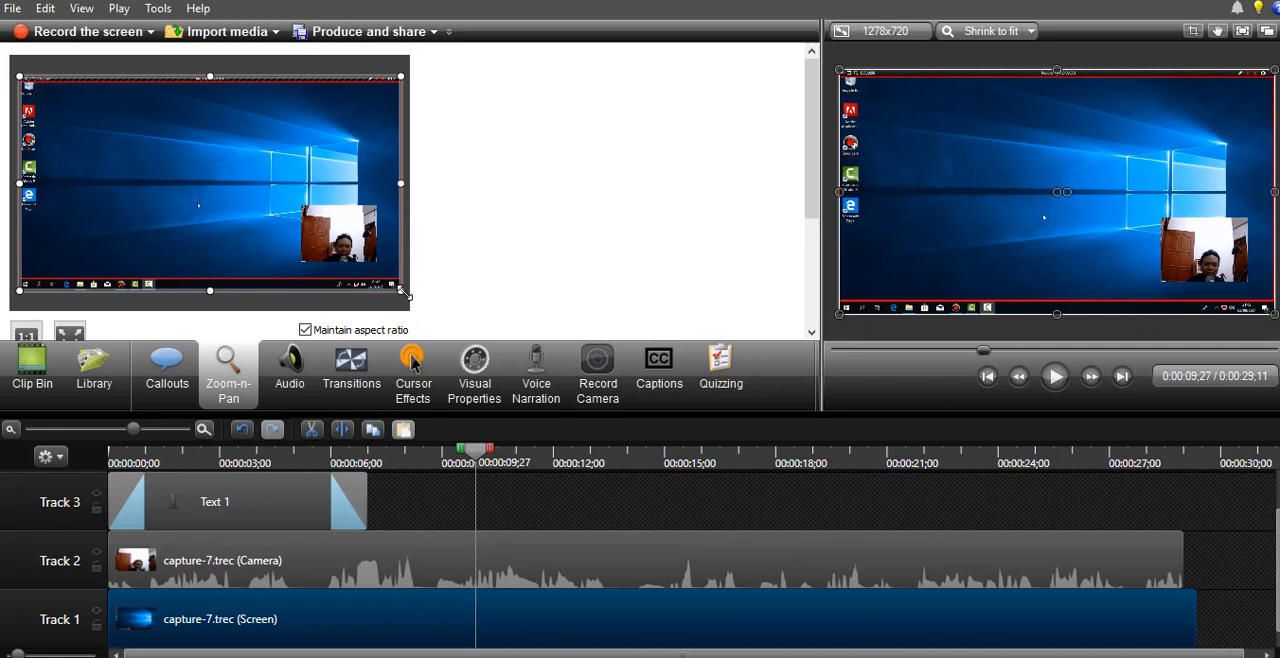
drag(403, 293, 186, 170)
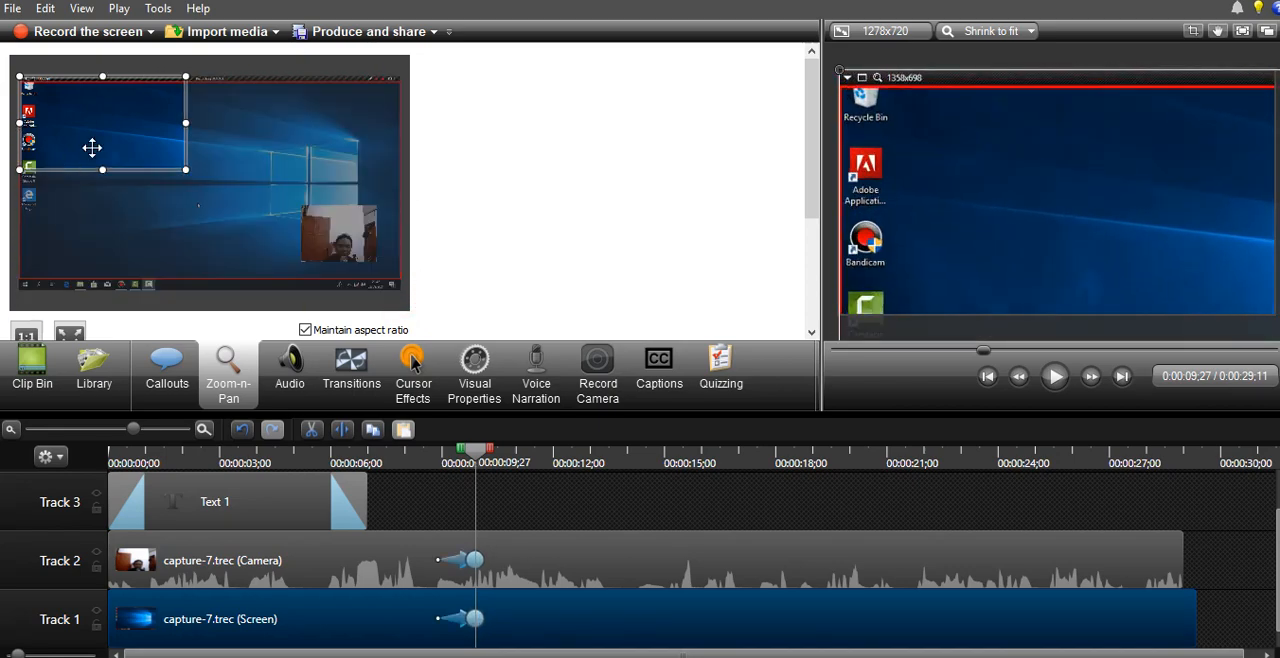
drag(92, 148, 103, 180)
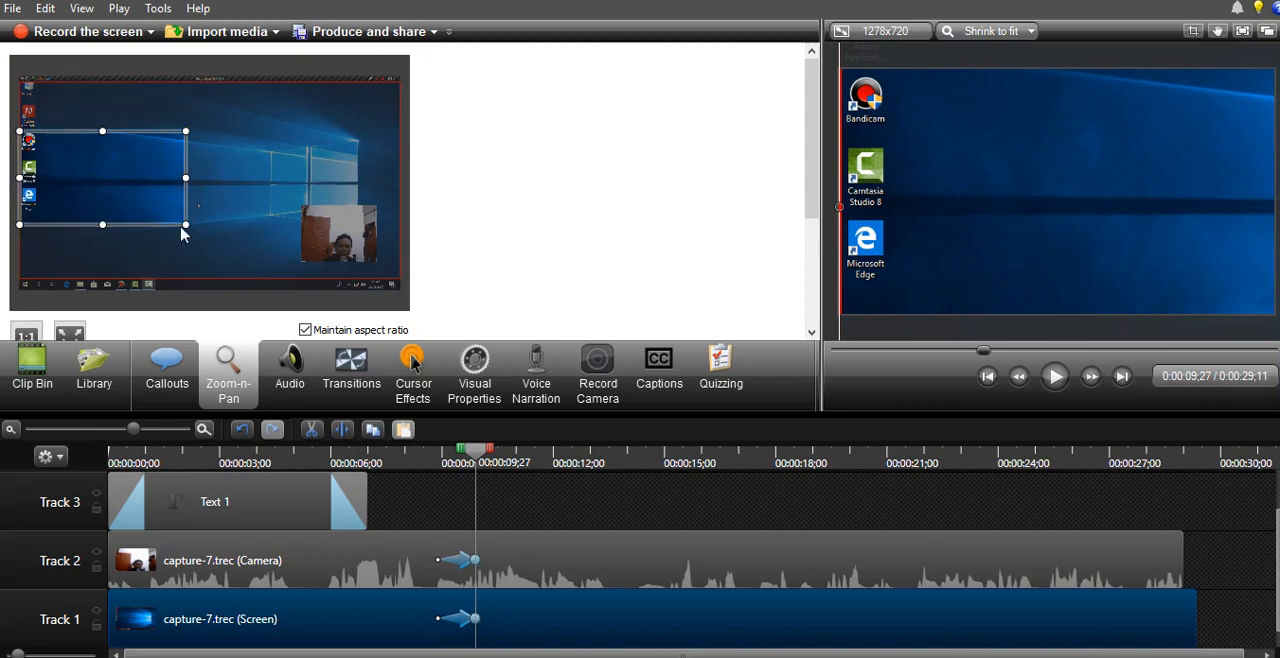
drag(184, 227, 101, 176)
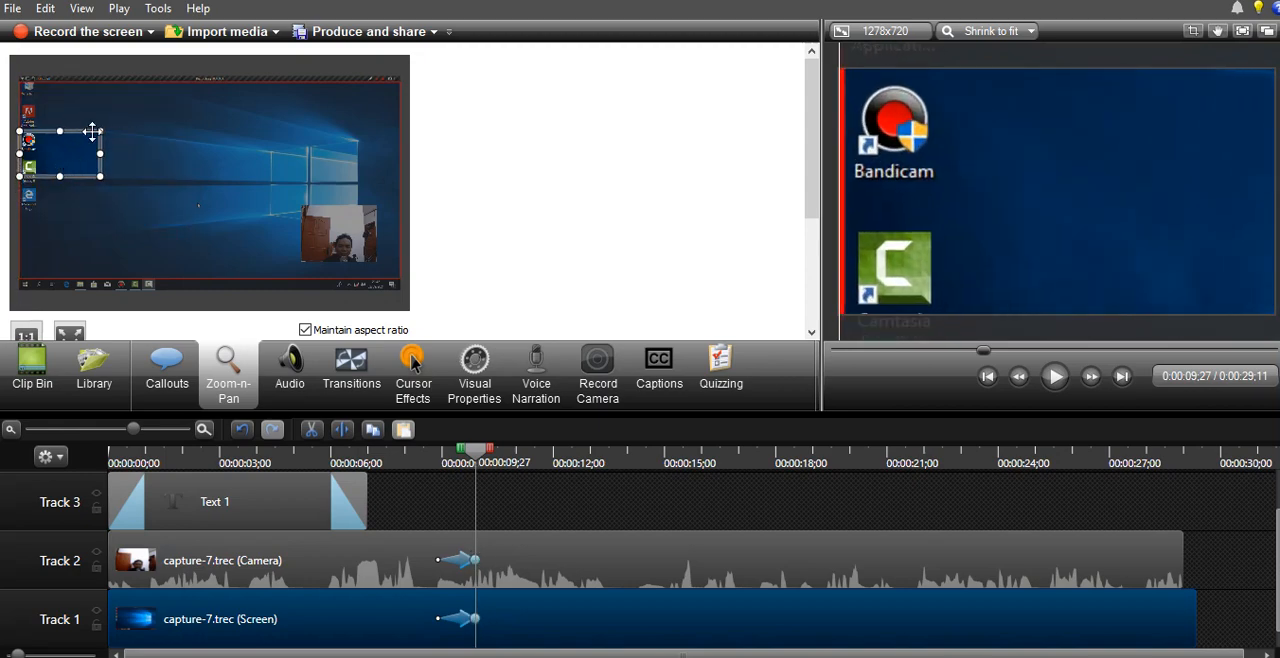
drag(100, 131, 48, 172)
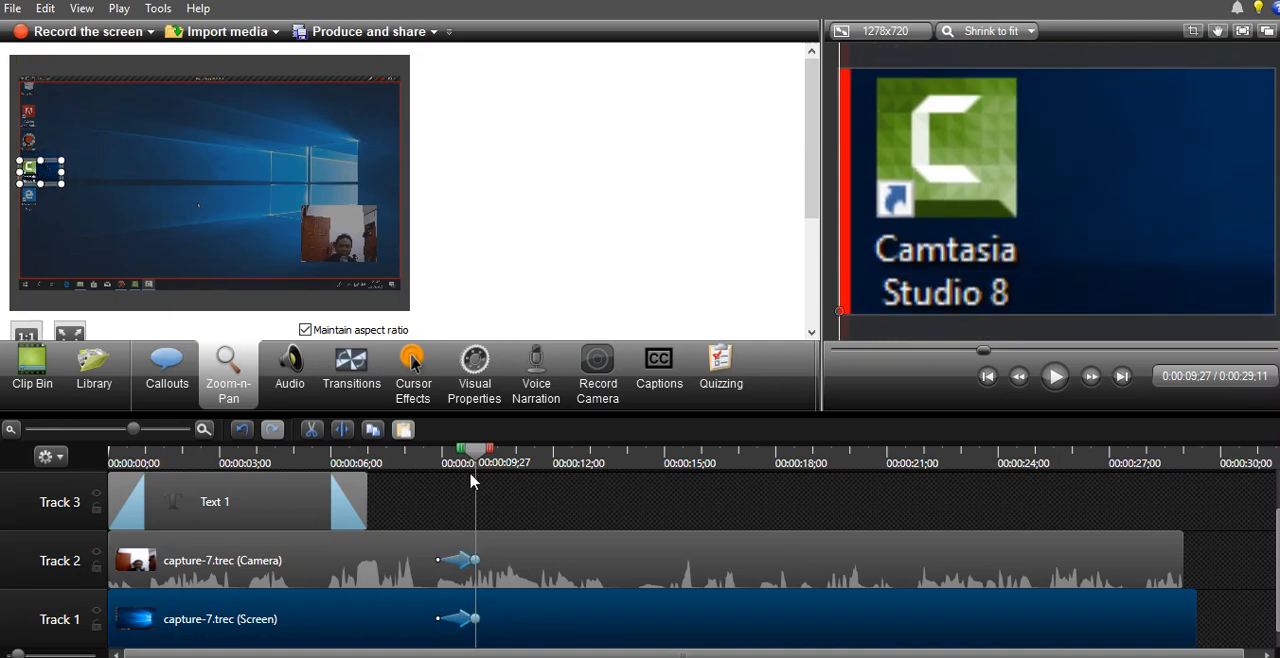
- Play the timeline from 0:00:08;19 to preview the zoom onto the desktop icon
drag(470, 455, 428, 505)
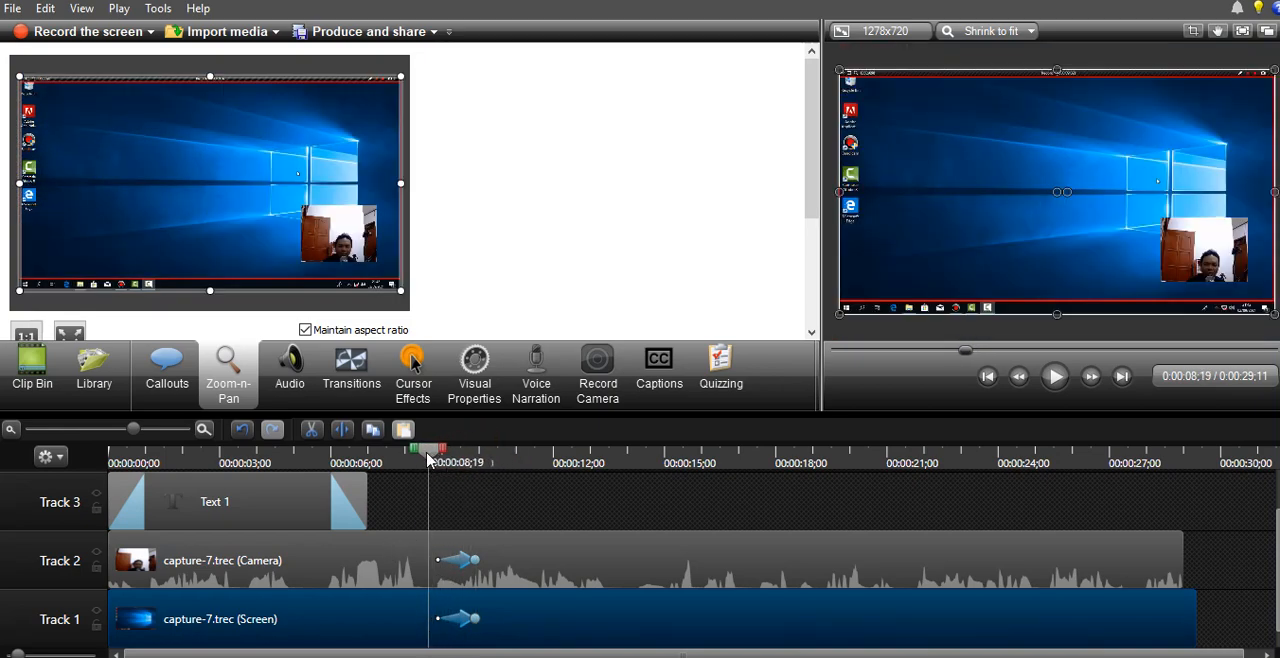
click(1055, 377)
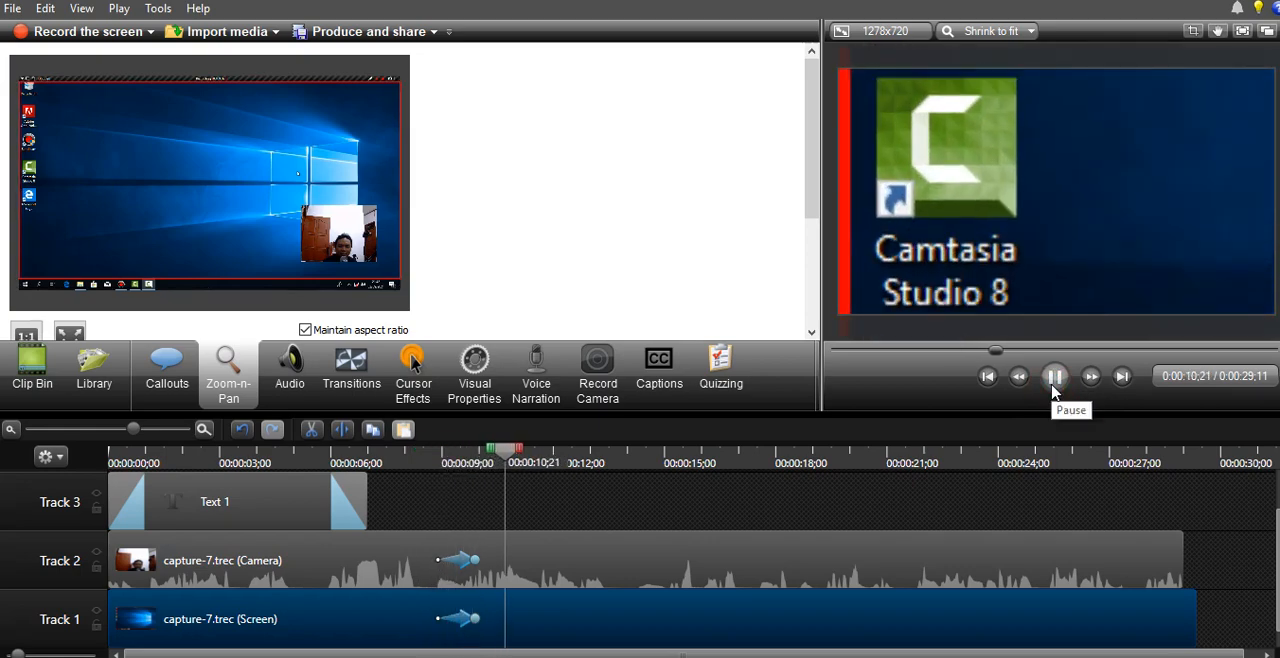
click(1055, 377)
- Lengthen the zoom animation on Track 2 to 0:00:01;29 and the one on Track 1 slightly less, and play them back
click(461, 563)
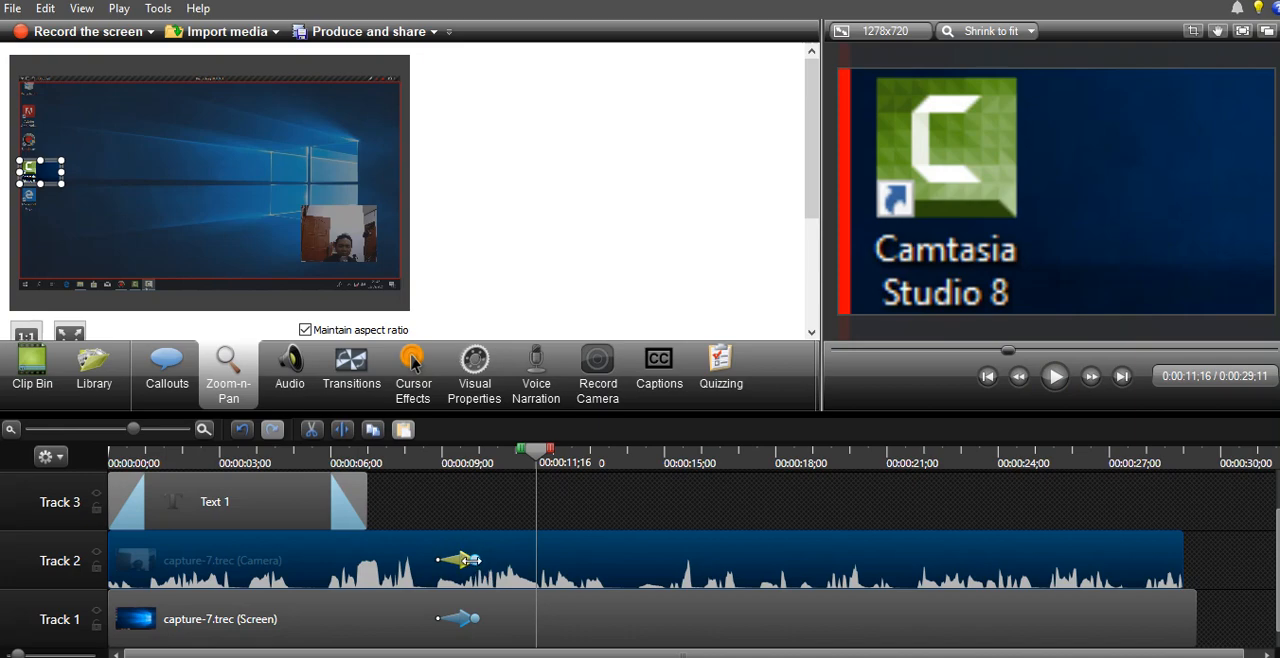
drag(470, 559, 506, 559)
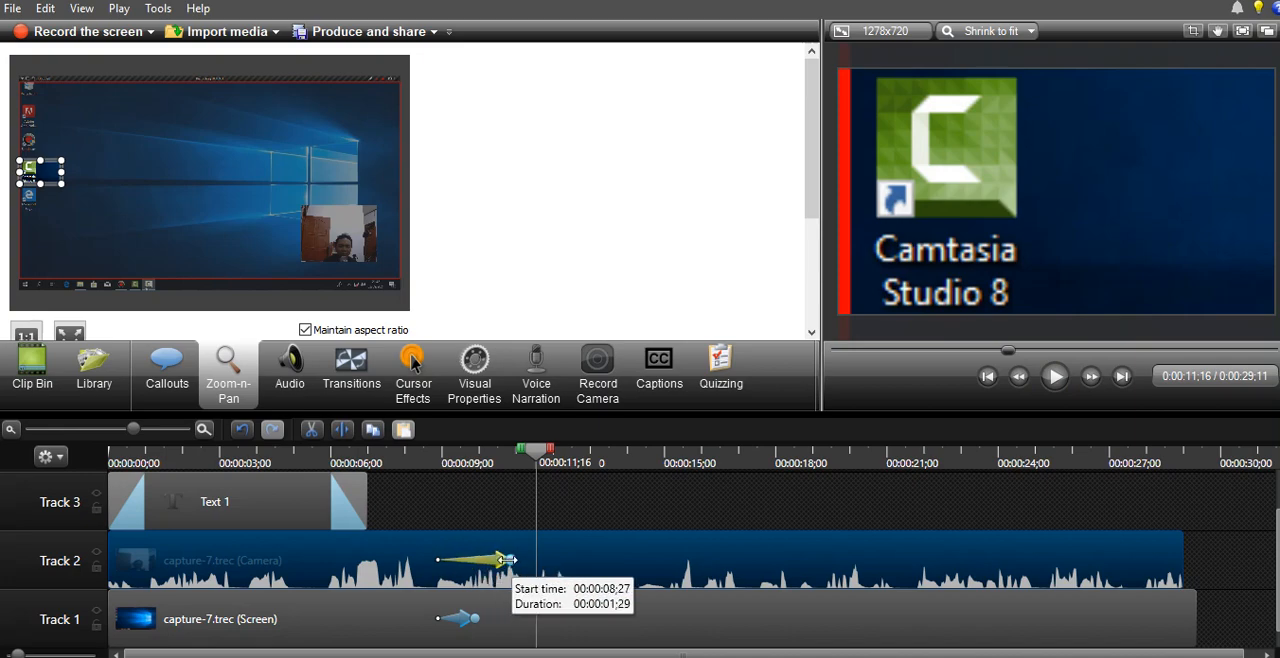
click(499, 618)
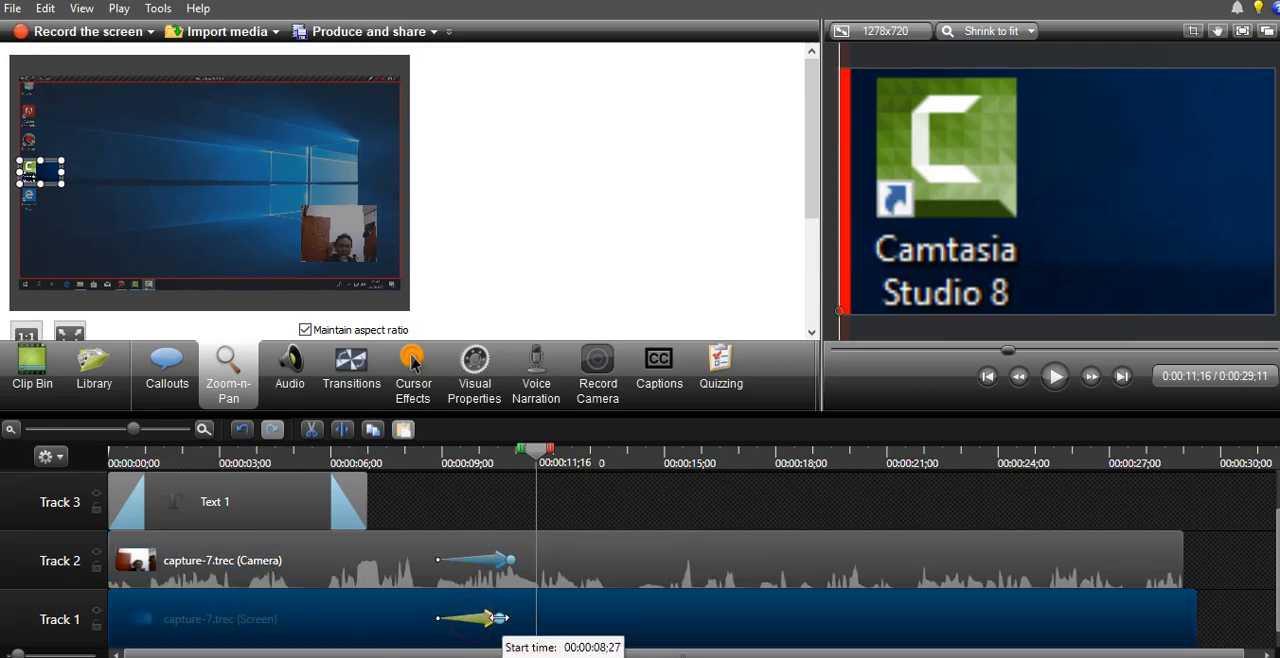
drag(537, 455, 426, 456)
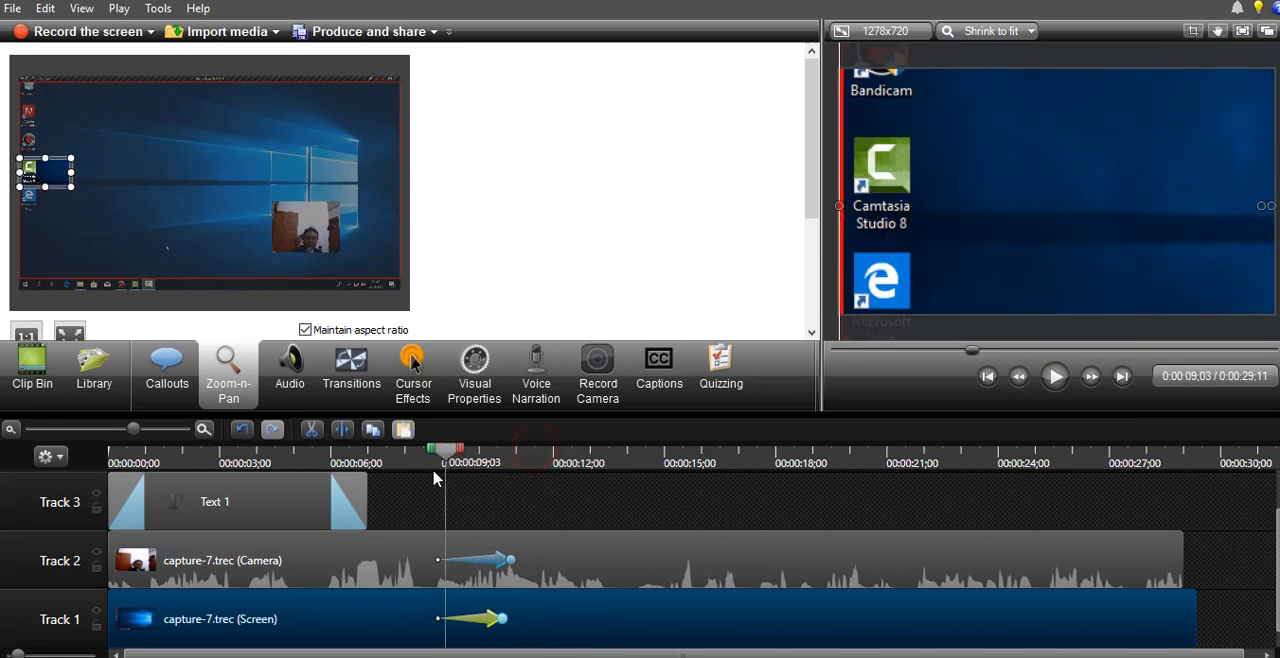
click(1054, 378)
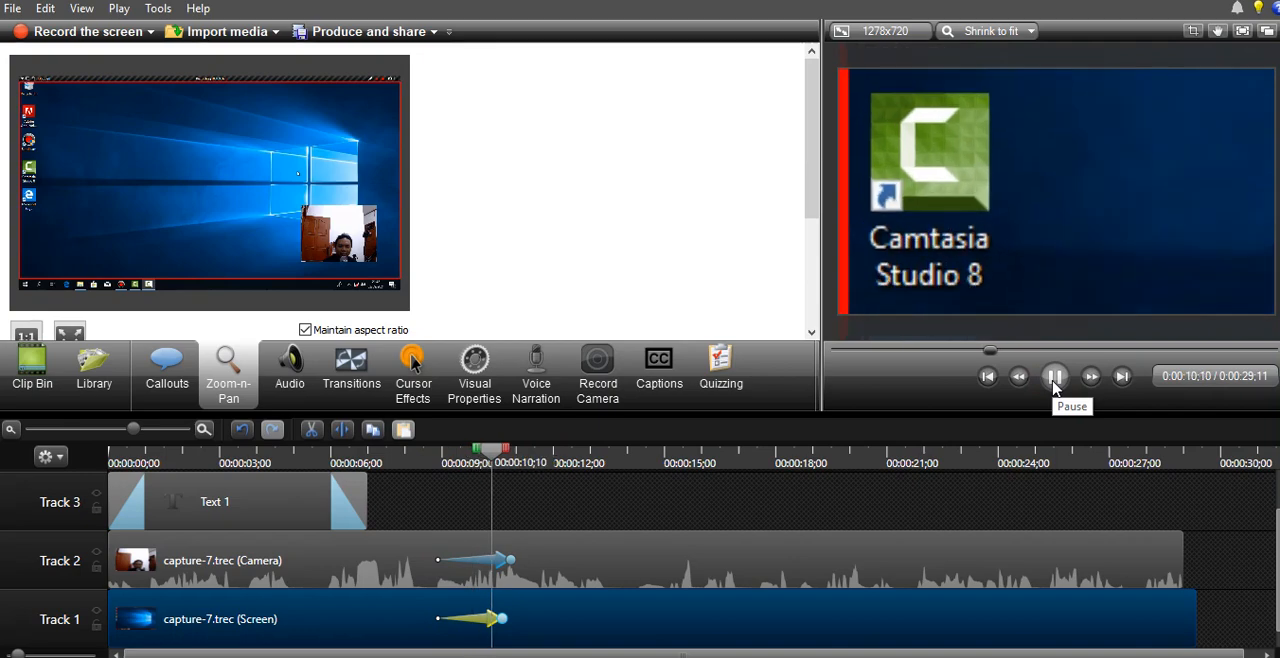
click(1054, 386)
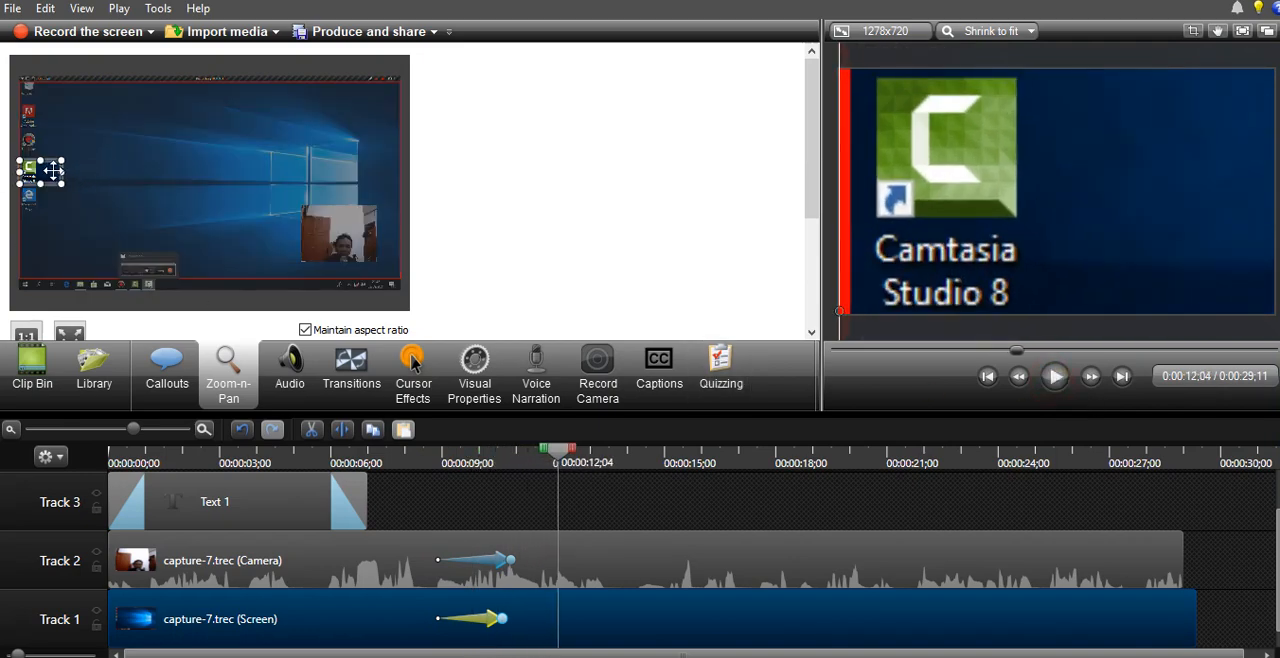
- Add a zoom-out at 0:00:12;04 framing the whole screen, and play both zooms from 0:00:08;23
drag(53, 171, 275, 232)
drag(415, 327, 407, 321)
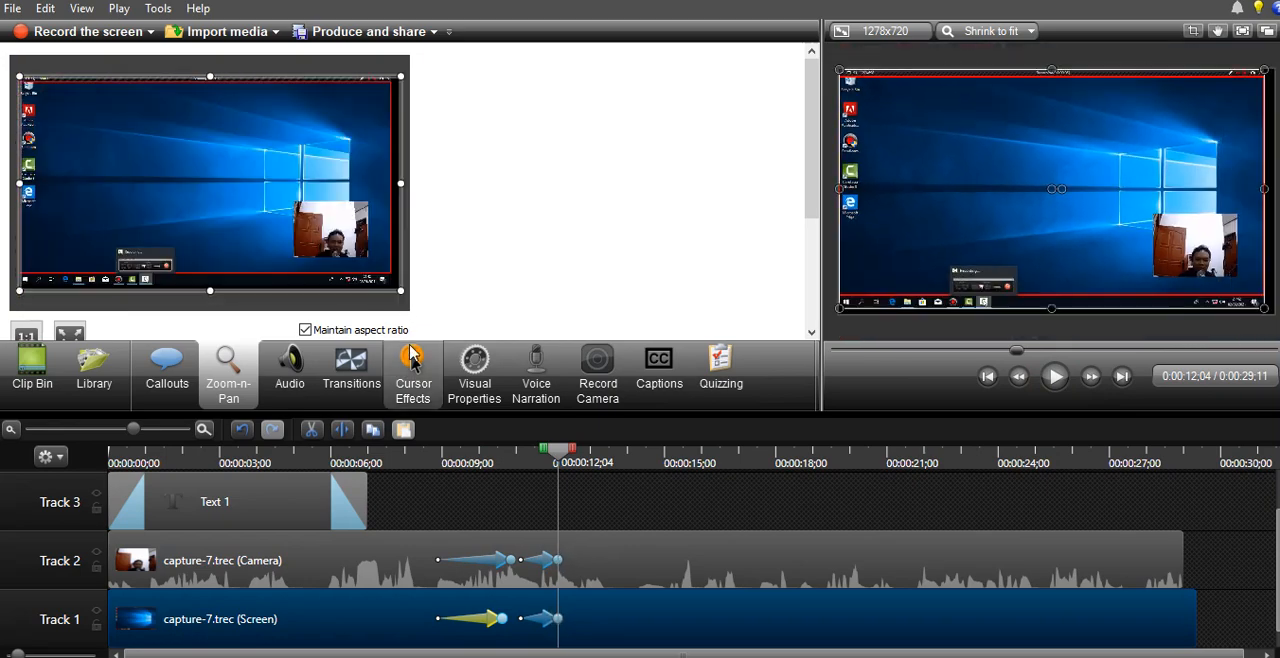
drag(555, 459, 430, 483)
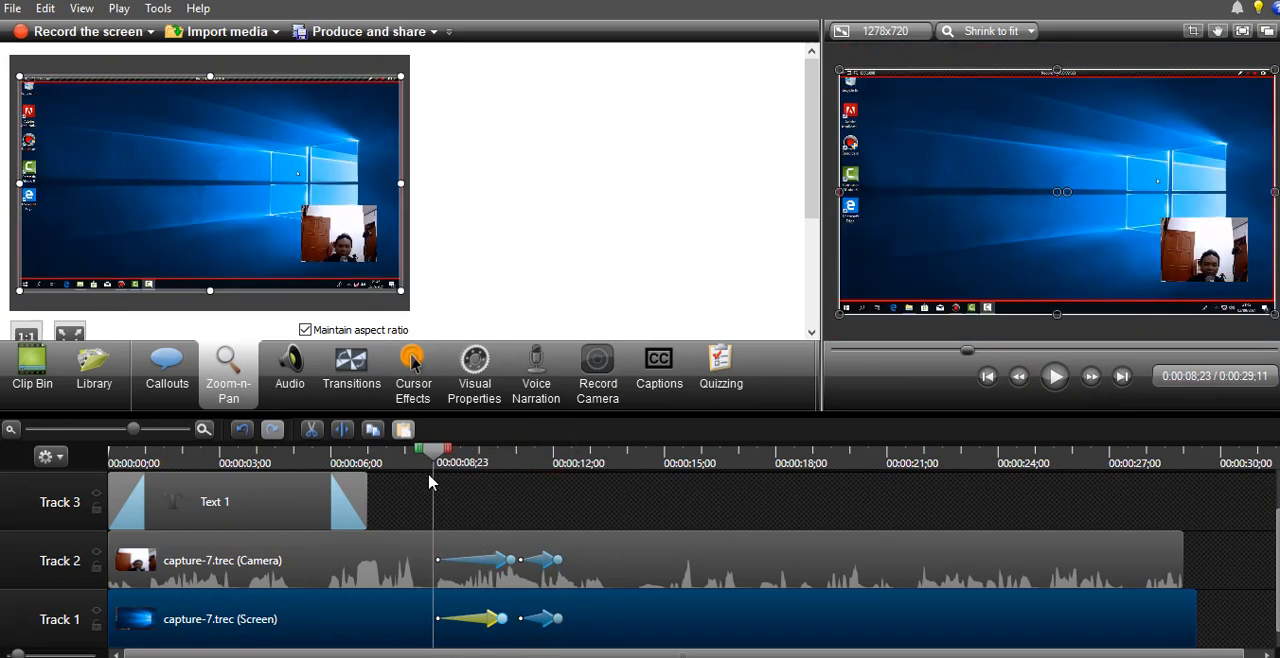
click(1055, 382)
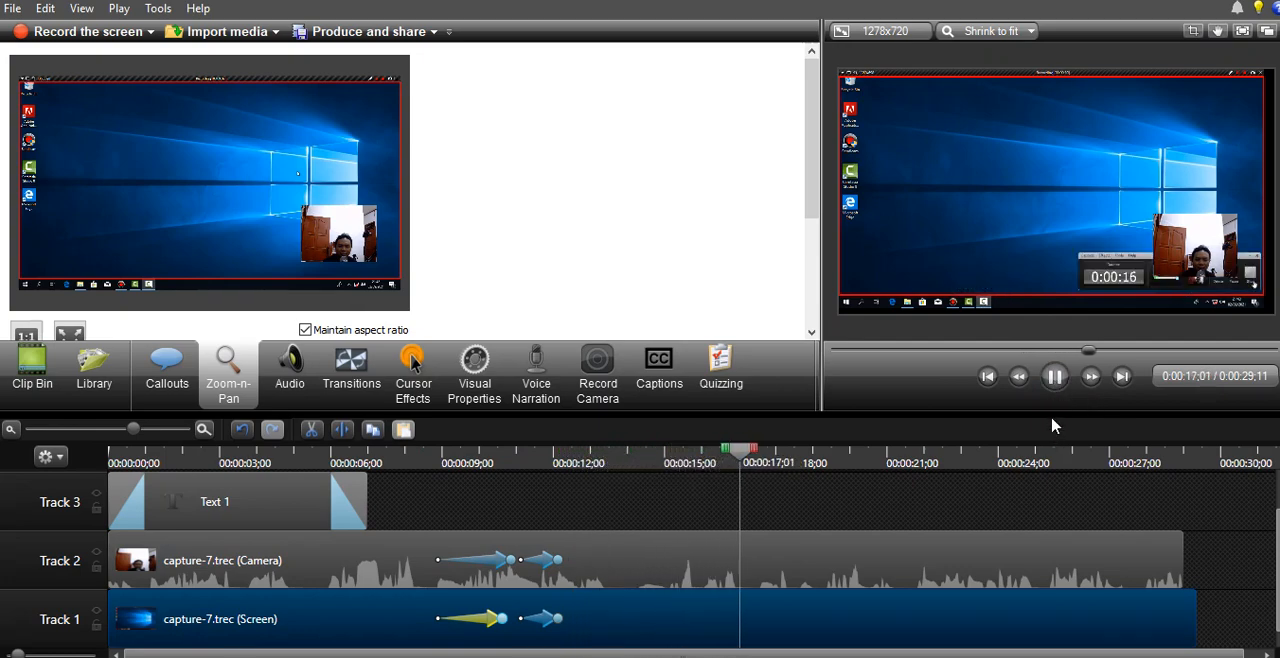
click(1054, 376)
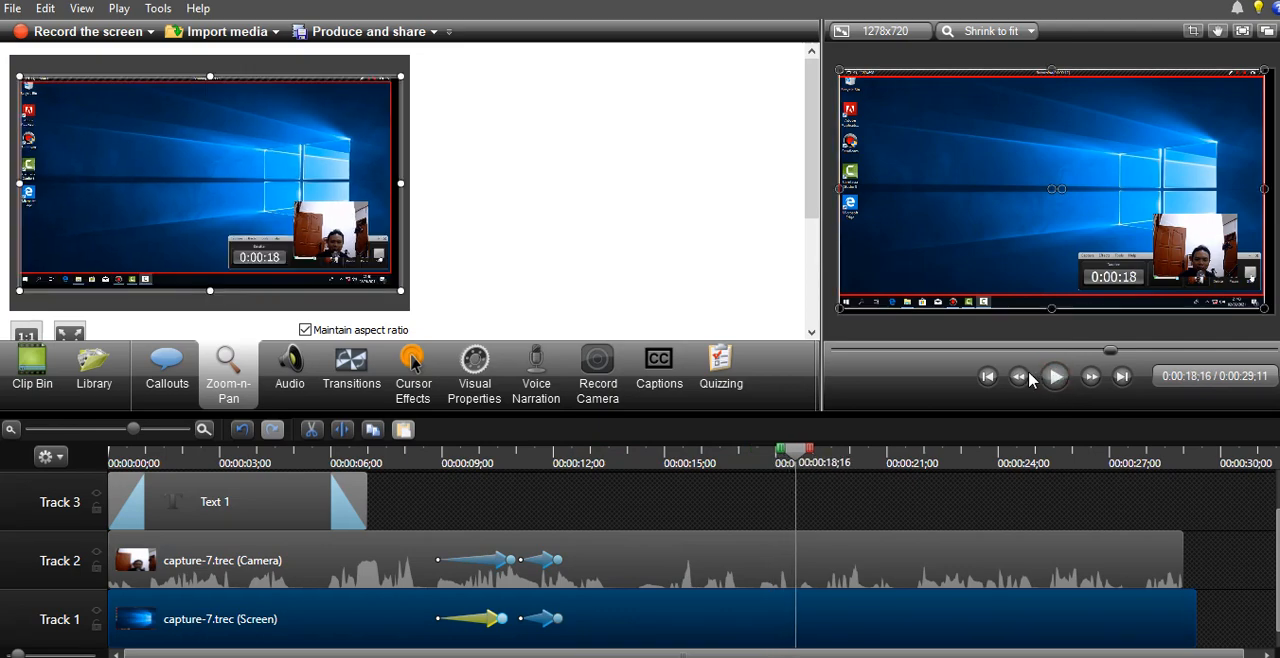
- Raise the audio volume of the camera clip on Track 2, and play a section of the timeline to hear it
click(298, 375)
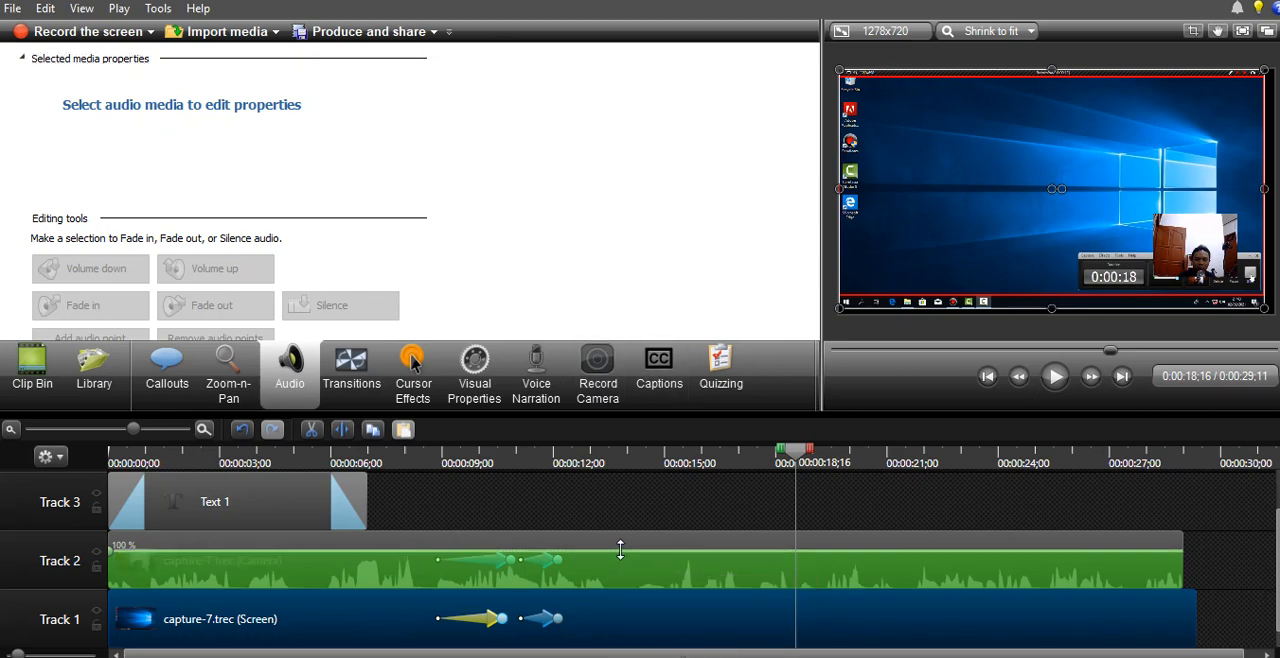
mouse_move(622, 546)
mouse_down()
mouse_move(620, 563)
mouse_move(622, 540)
mouse_up()
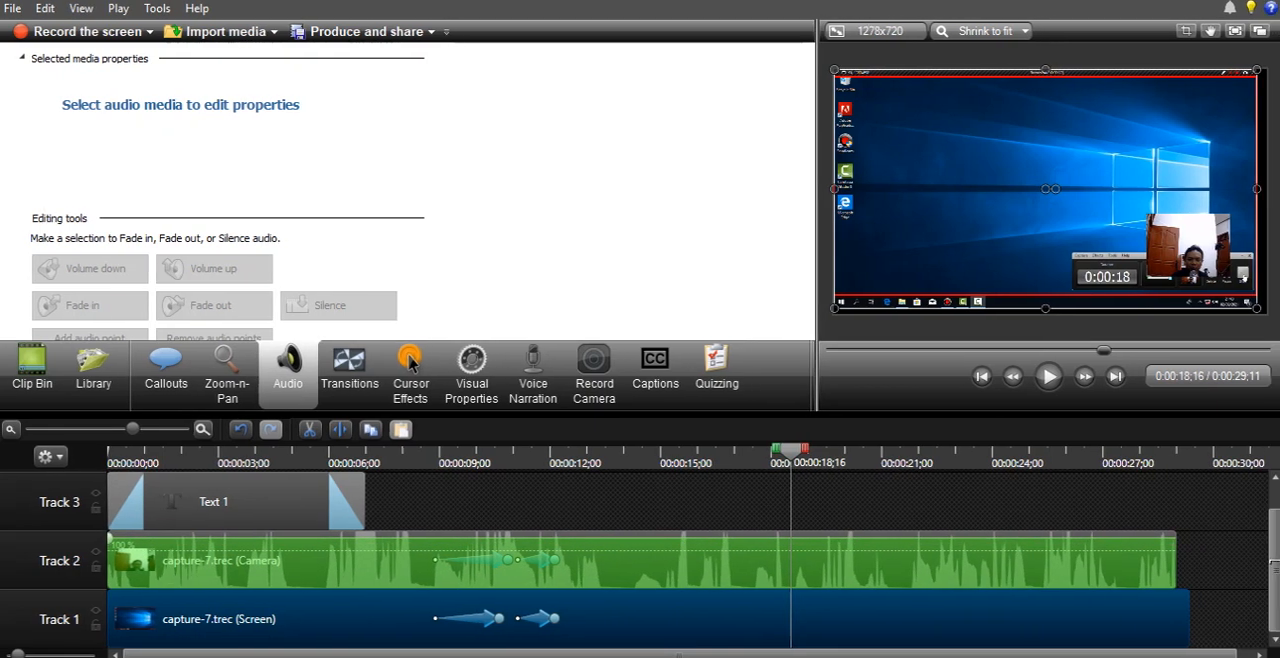
click(668, 486)
click(1048, 376)
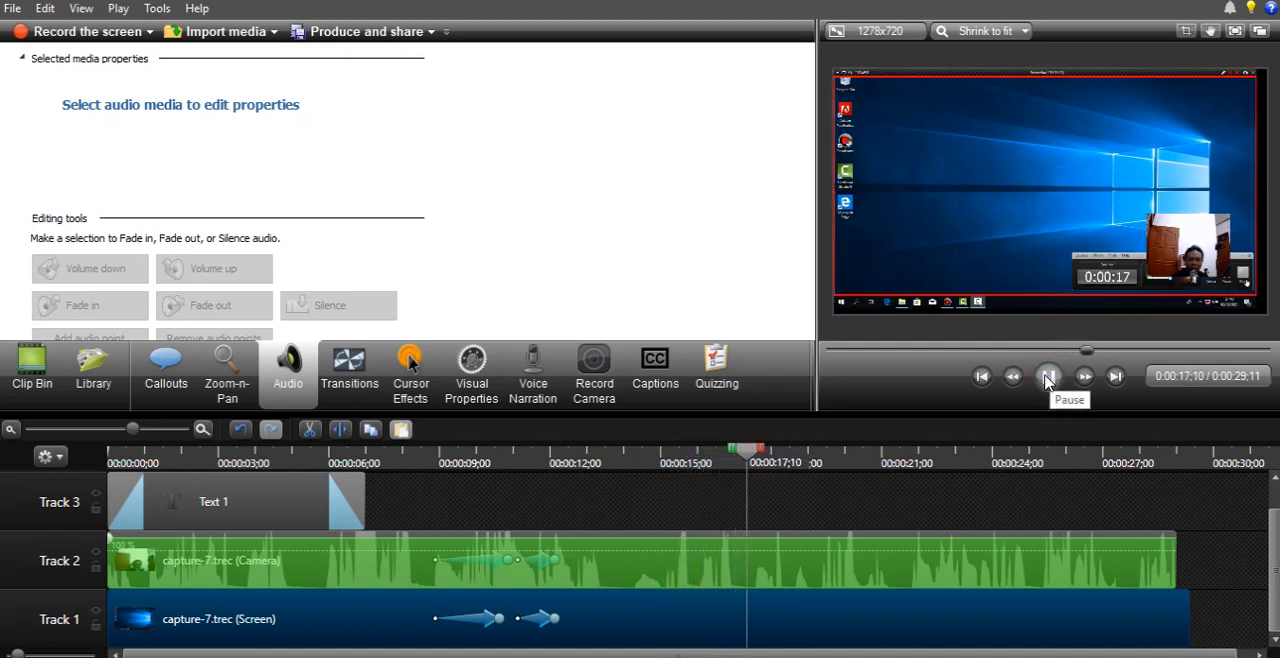
click(1048, 376)
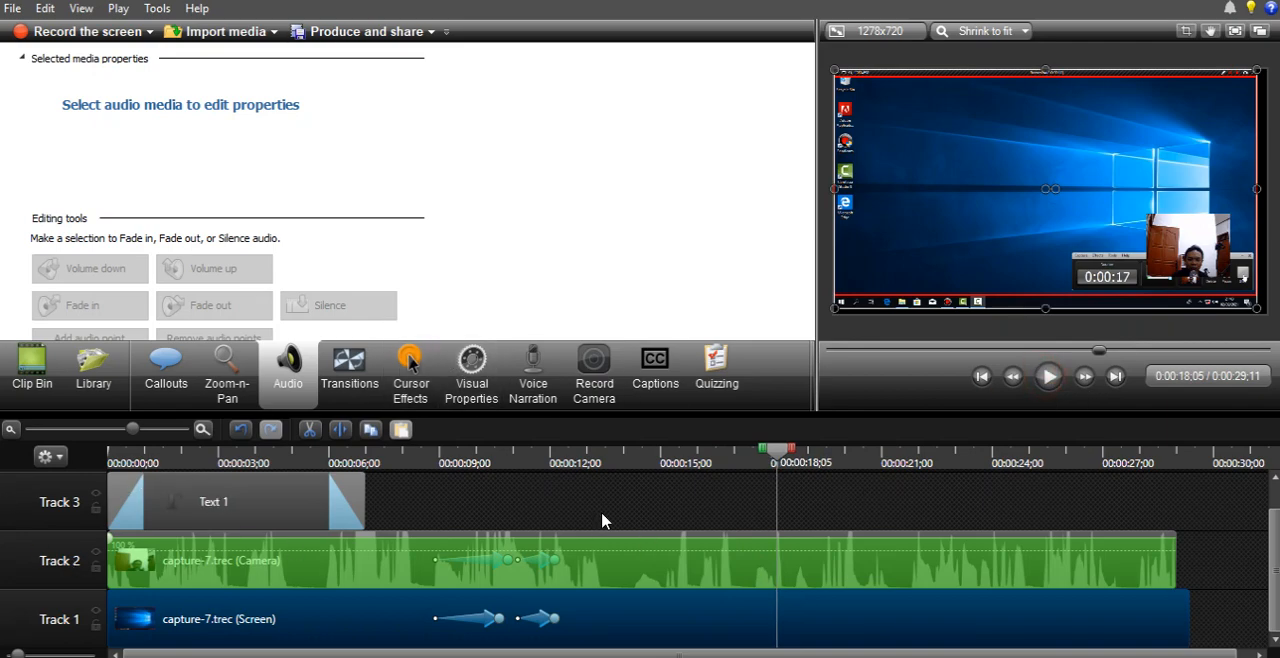
- Place subscribe.mp4 on Track 1 directly after the screen recording
click(349, 370)
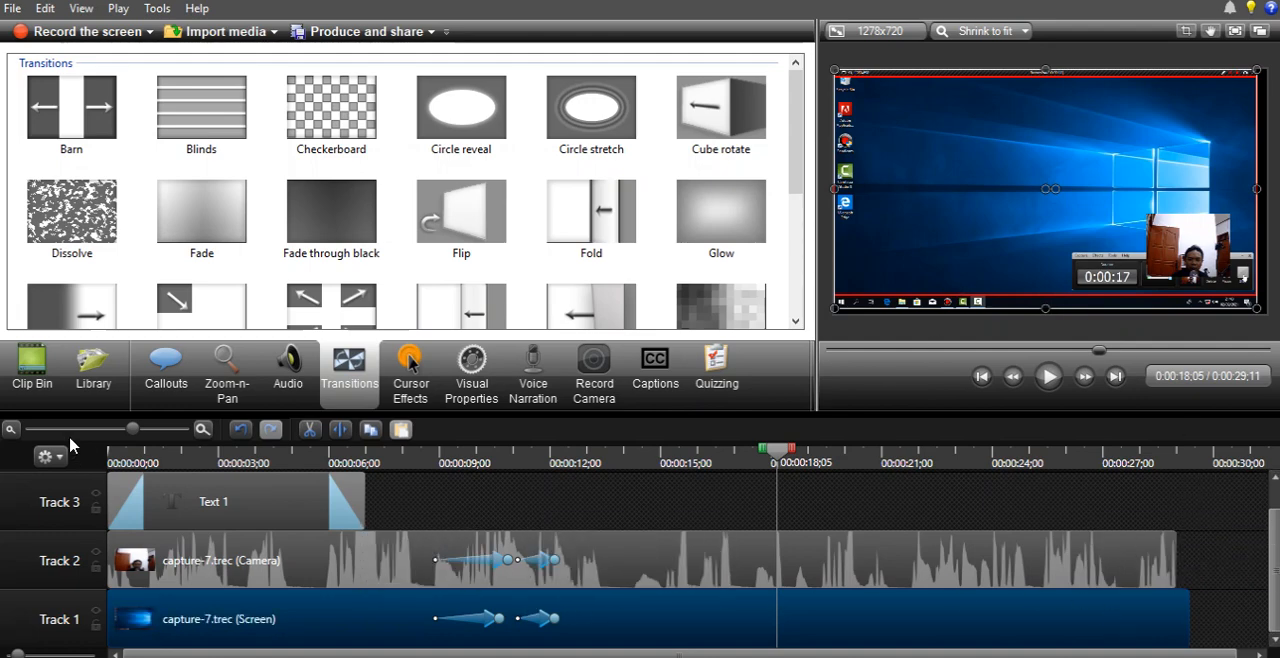
click(12, 430)
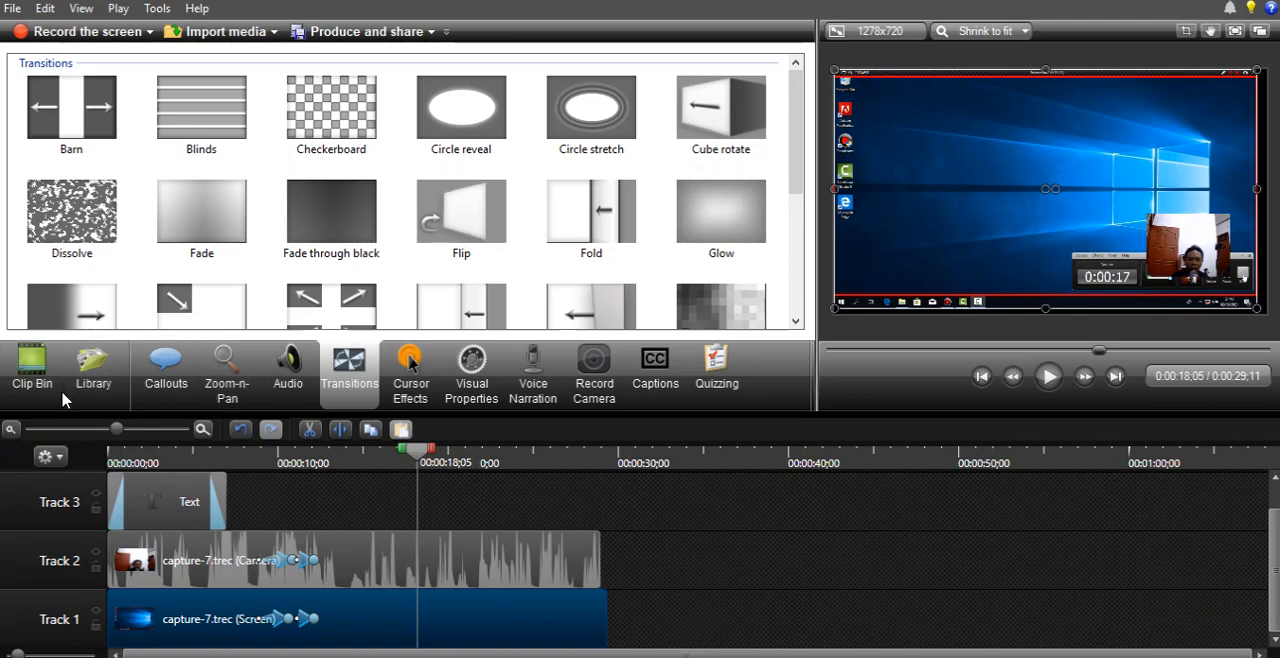
click(28, 380)
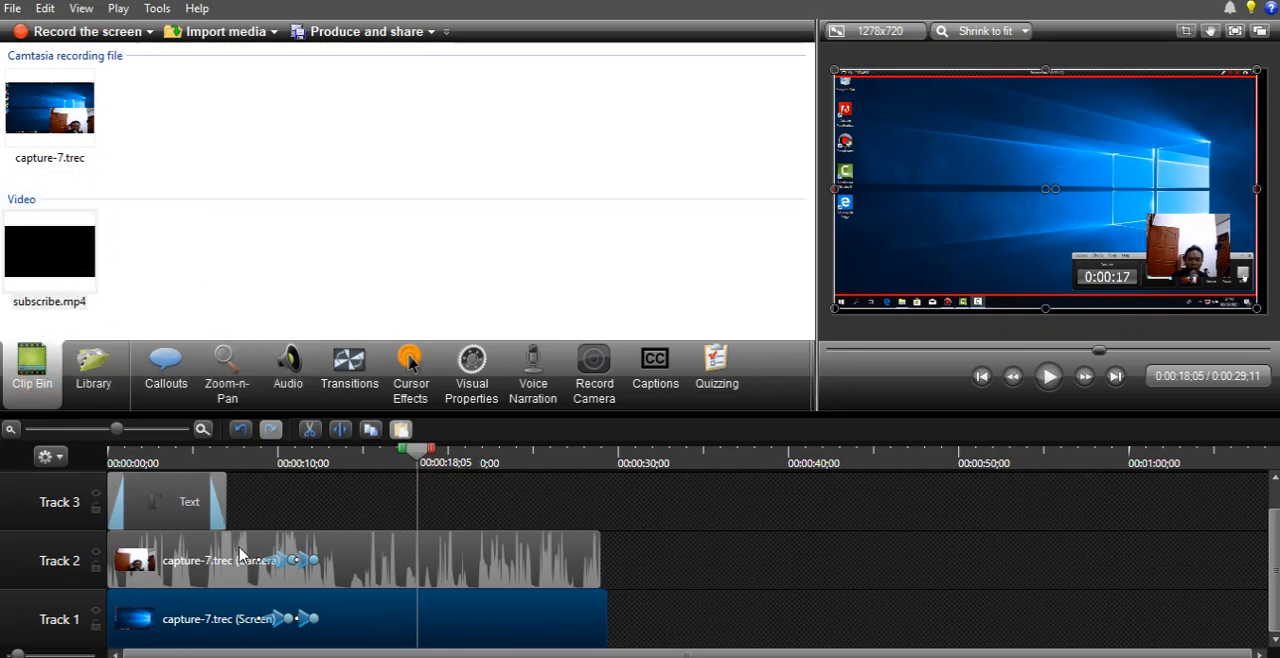
drag(55, 262, 628, 625)
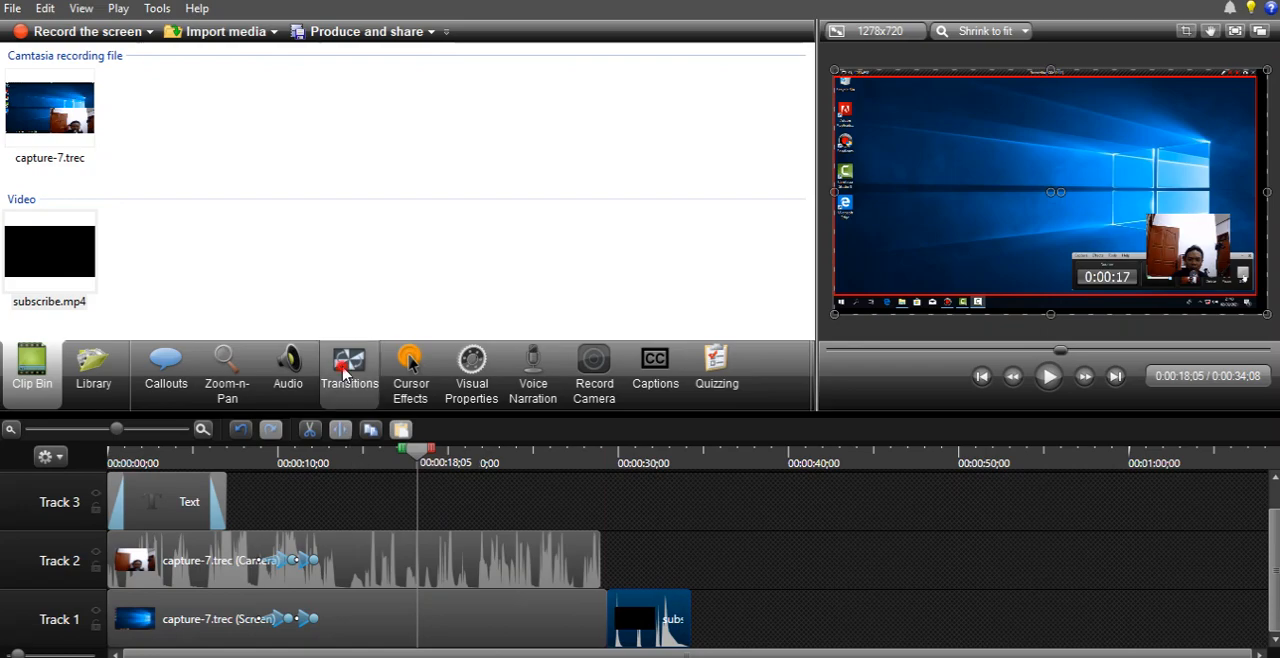
- Add a Circle reveal transition between the screen recording and the subscribe.mp4 clip on Track 1
click(349, 400)
drag(462, 148, 620, 560)
drag(603, 622, 603, 622)
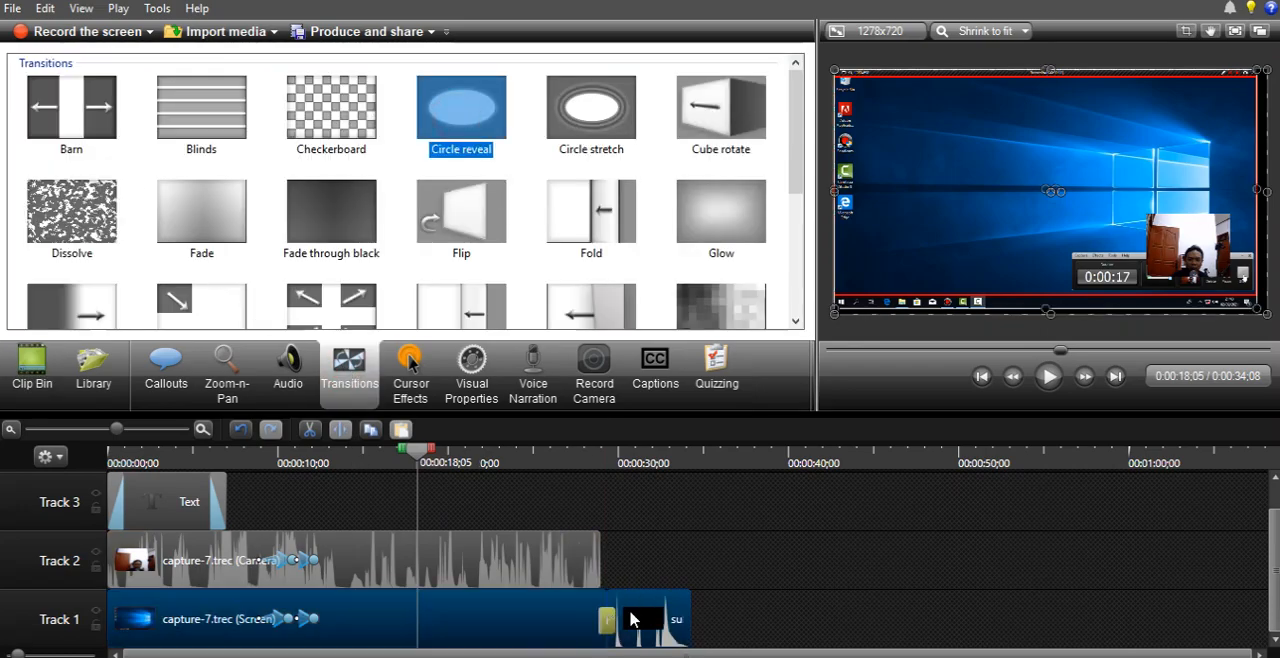
- Play the timeline from 0:00:28;21 to preview the transition into the subscribe.mp4 clip
click(600, 462)
drag(617, 457, 600, 463)
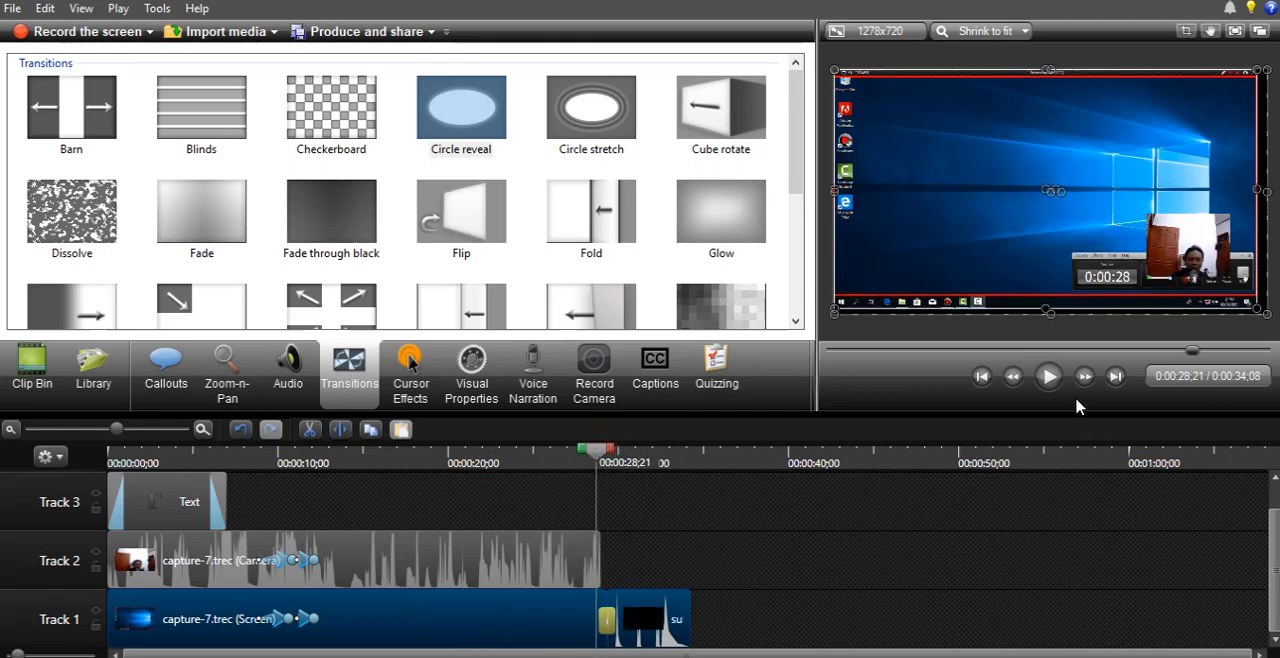
click(1049, 376)
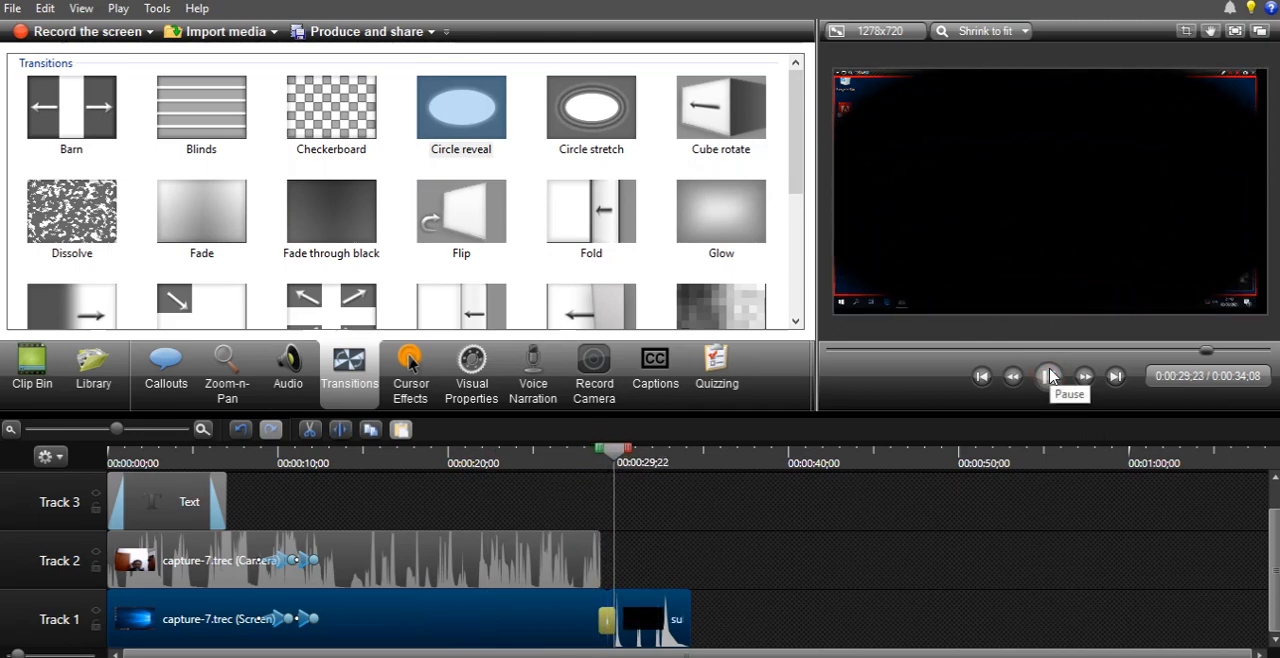
click(1049, 376)
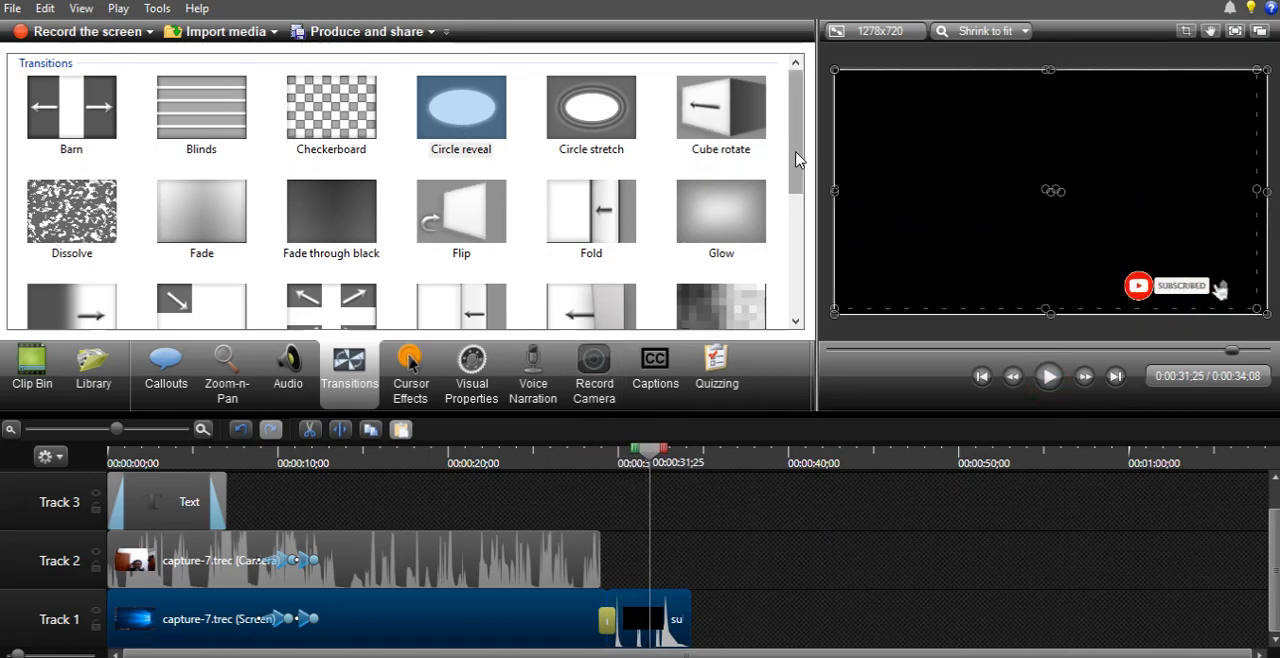
mouse_move(801, 151)
mouse_down()
mouse_move(799, 306)
mouse_move(780, 121)
mouse_move(779, 300)
mouse_move(778, 147)
mouse_up()
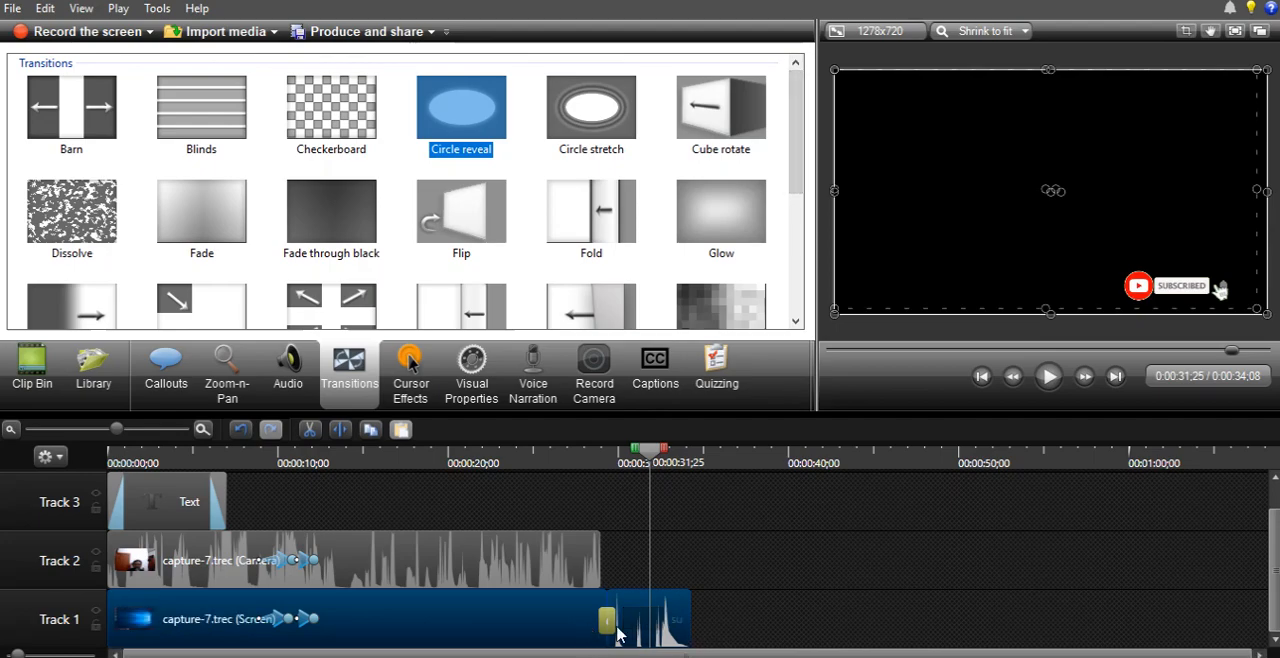
- Move the playhead to the start and set the cursor highlight effect of the screen recording on Track 1 to Highlight
drag(366, 464, 87, 478)
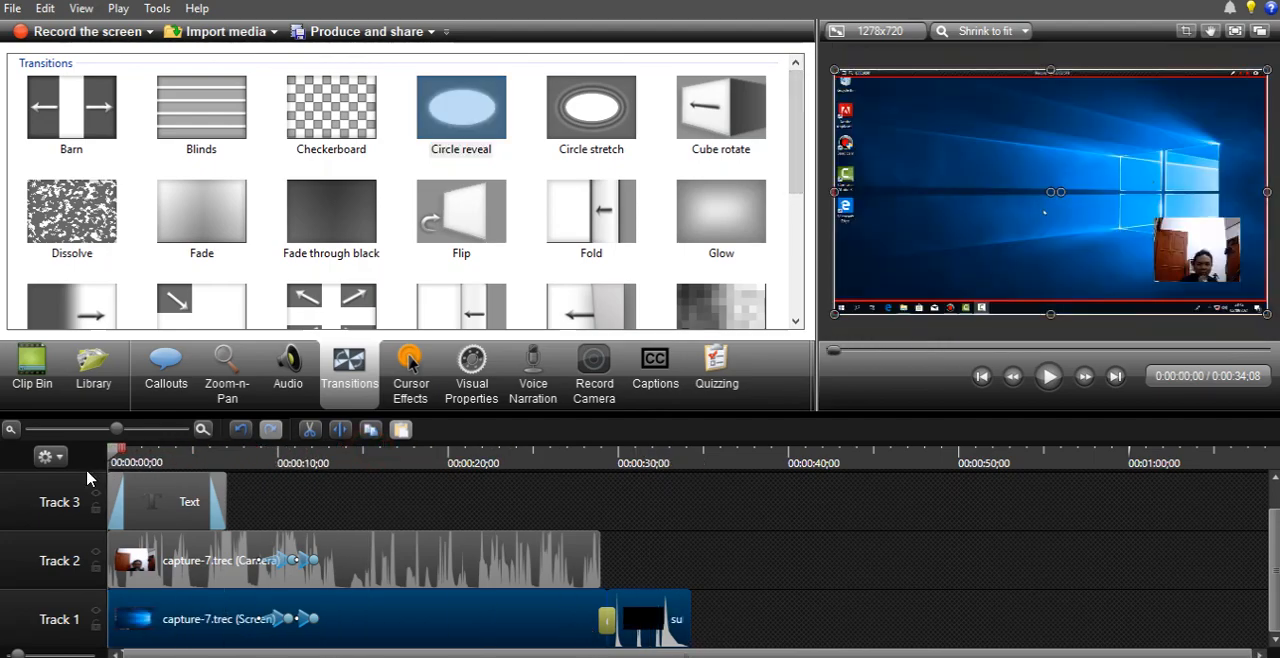
click(418, 390)
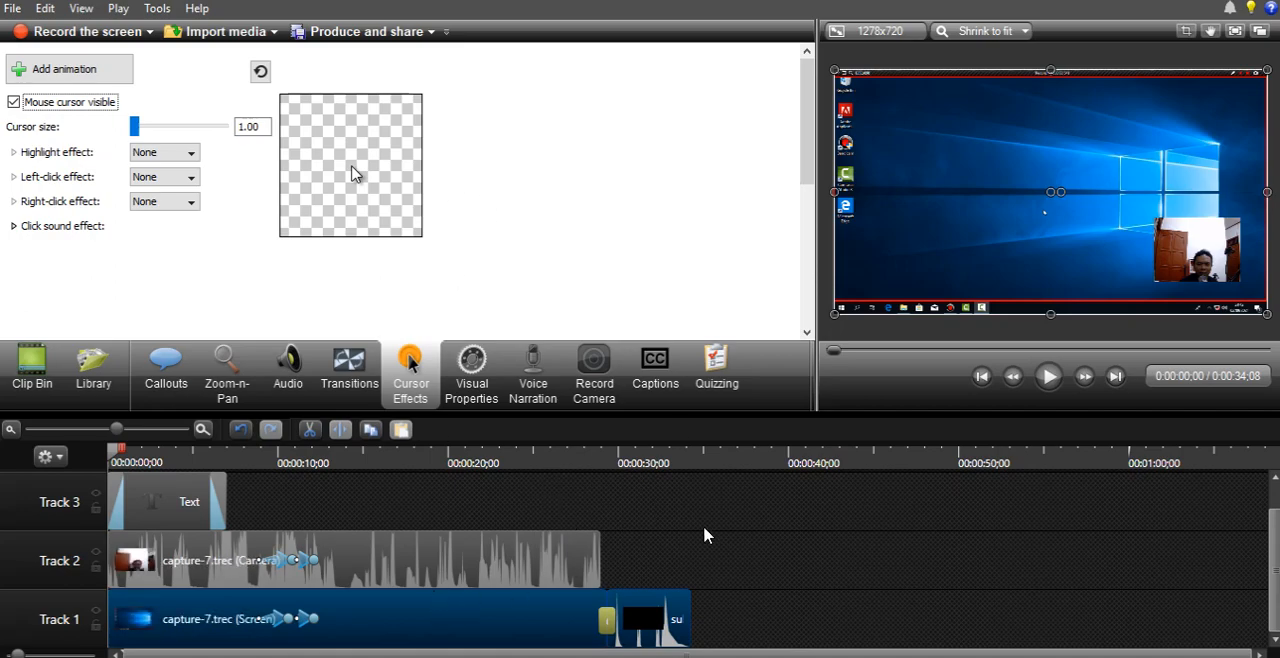
click(457, 563)
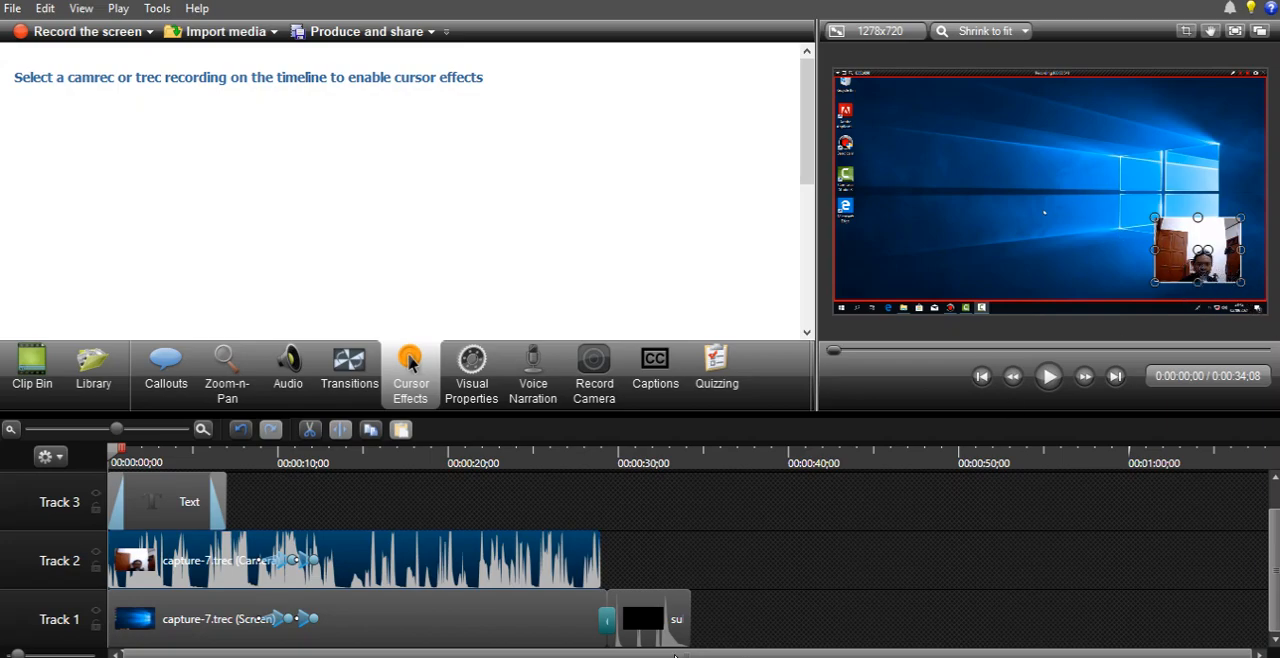
click(406, 632)
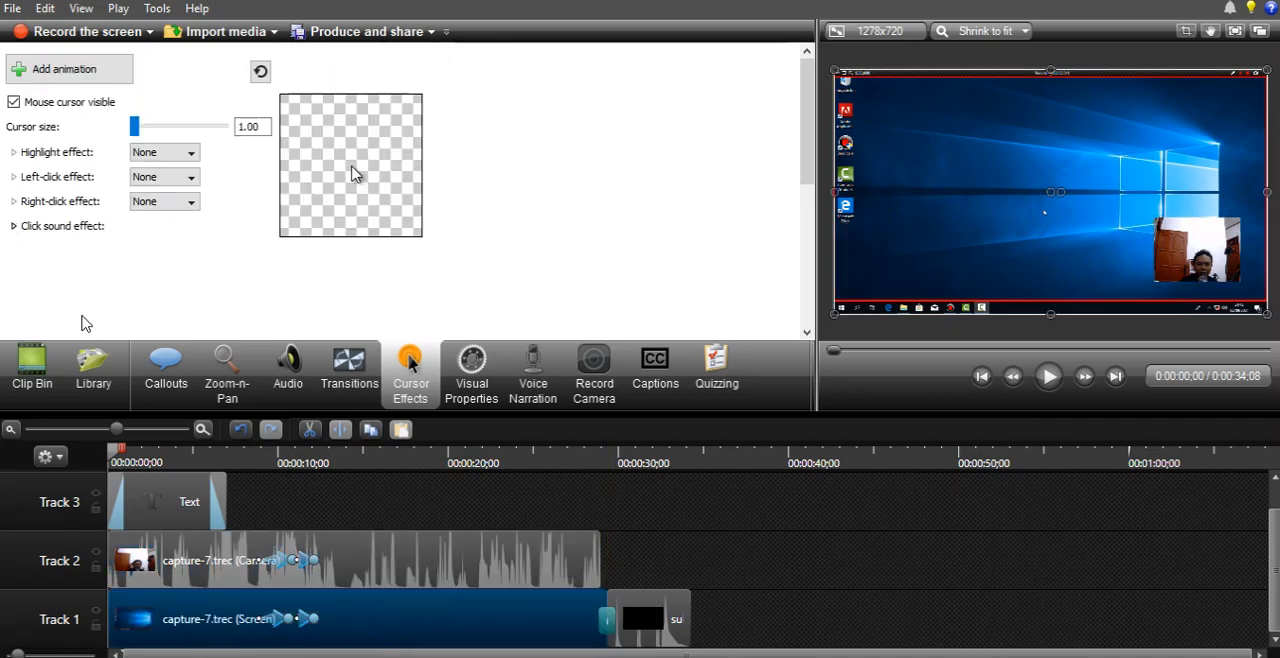
click(13, 158)
click(160, 156)
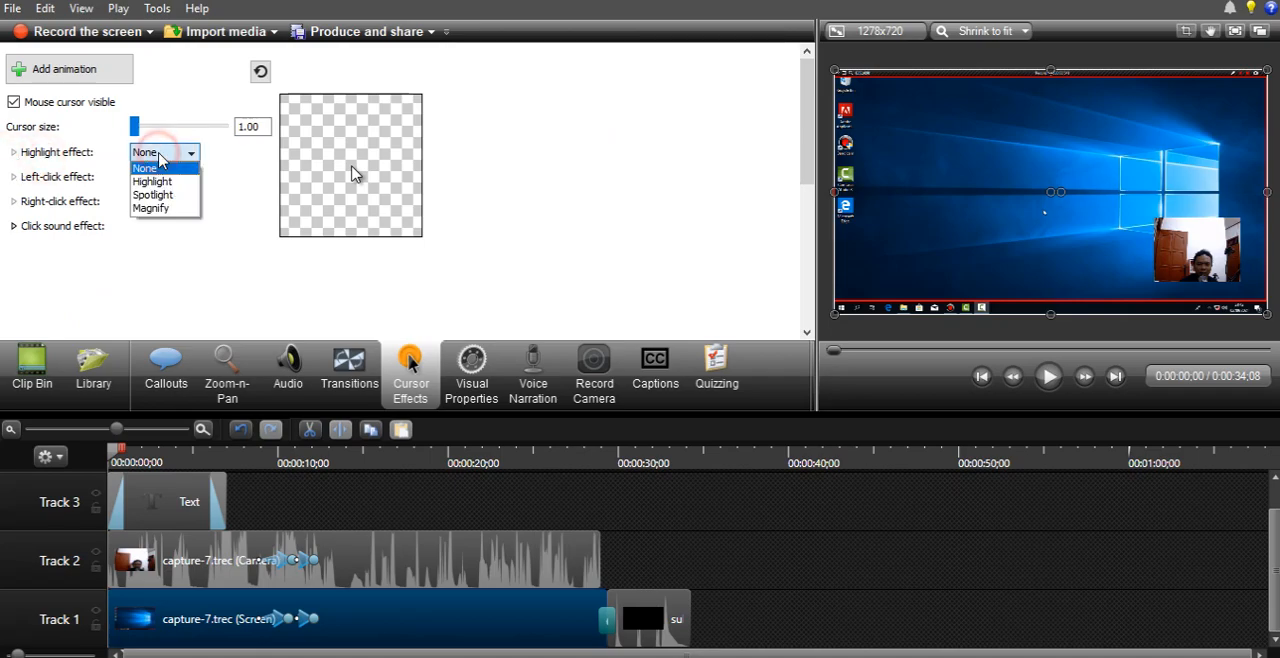
click(160, 182)
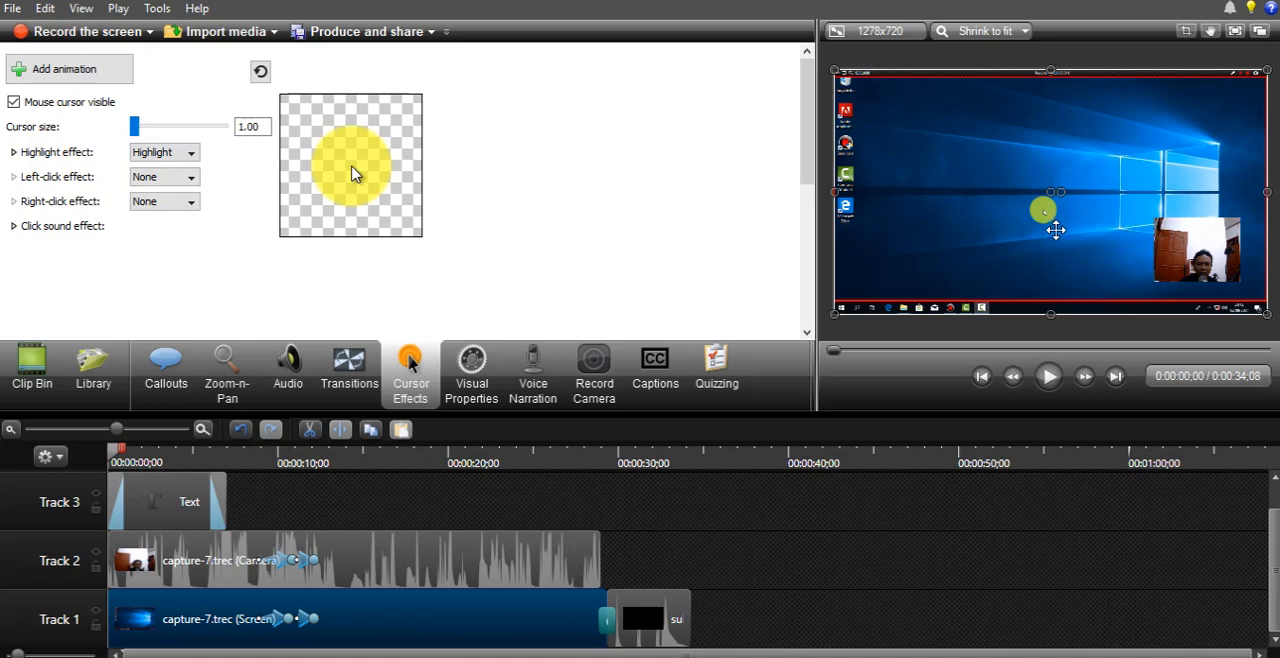
- Try the Spotlight and Magnify cursor effects on the screen recording, and switch back to Highlight
click(160, 155)
click(158, 195)
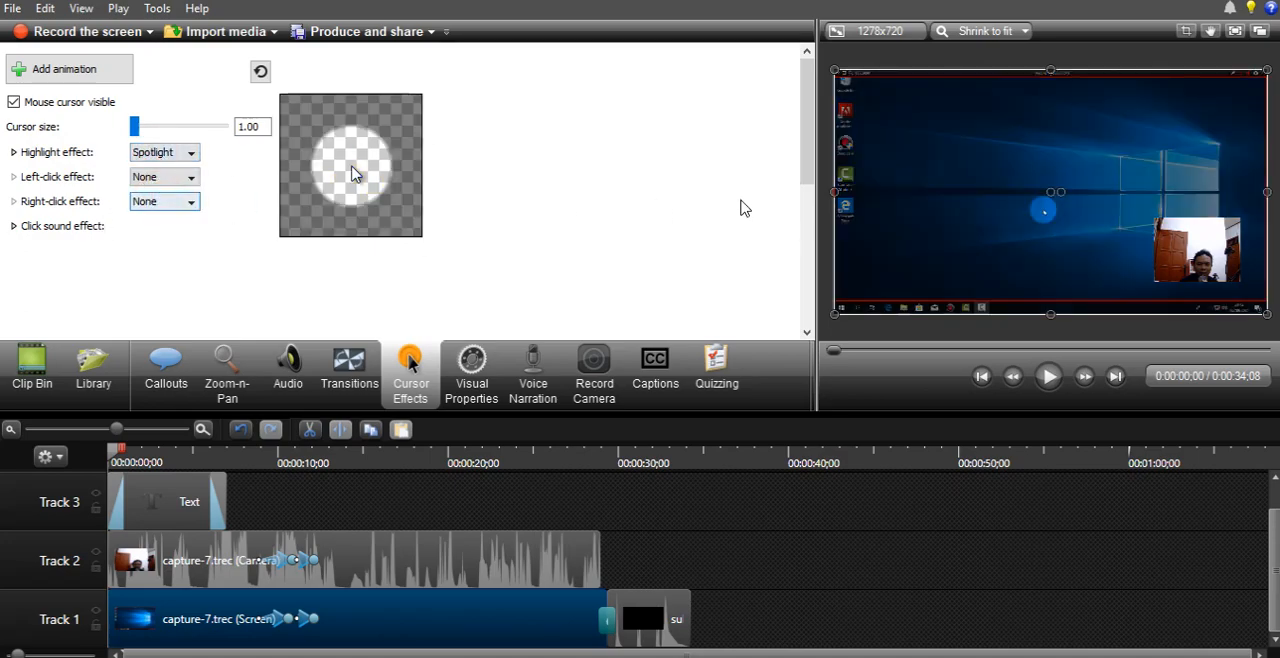
click(172, 156)
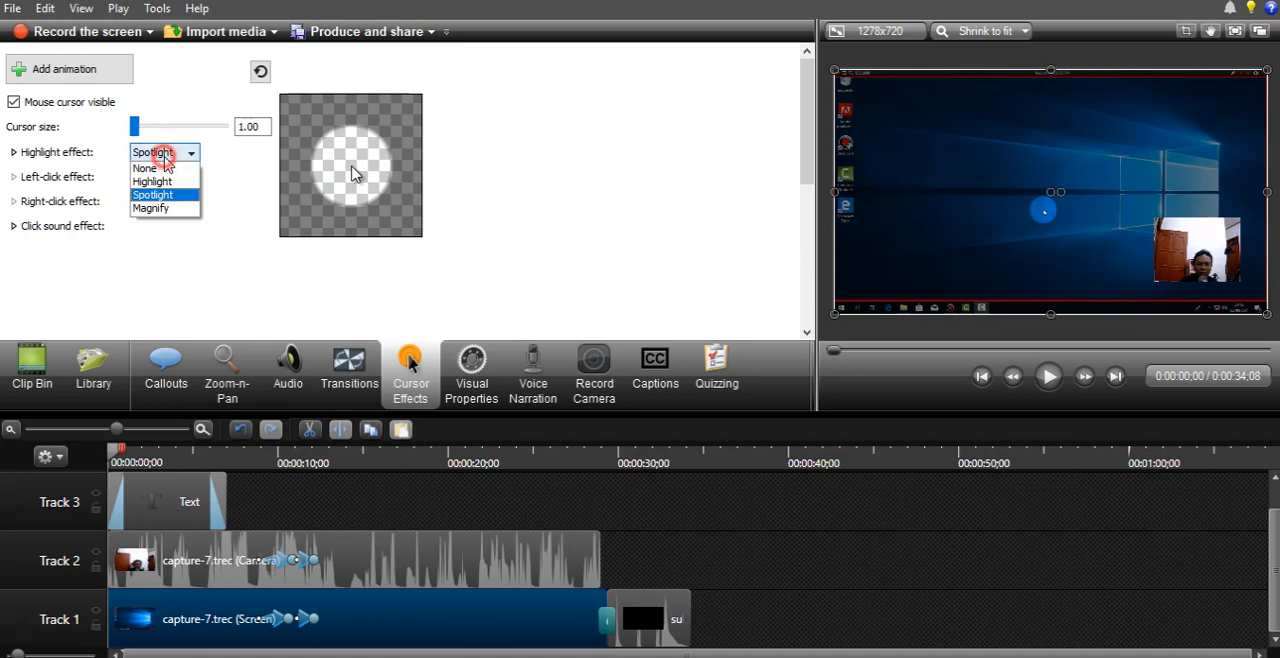
click(155, 208)
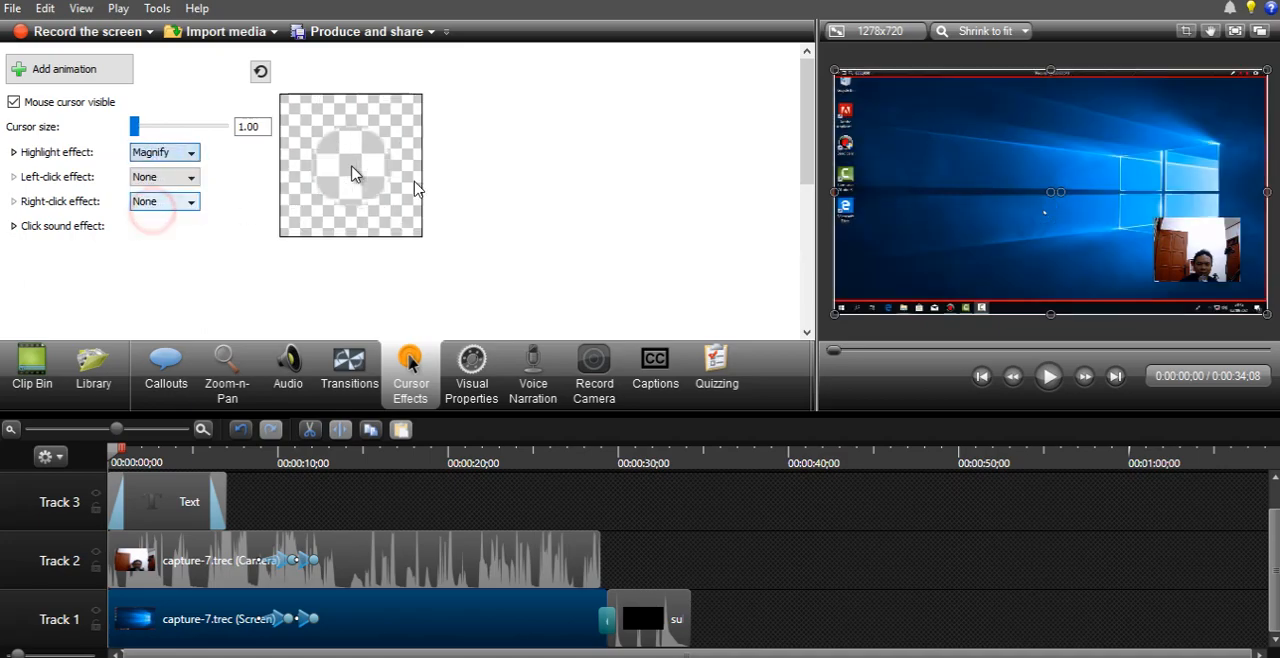
click(172, 158)
click(162, 183)
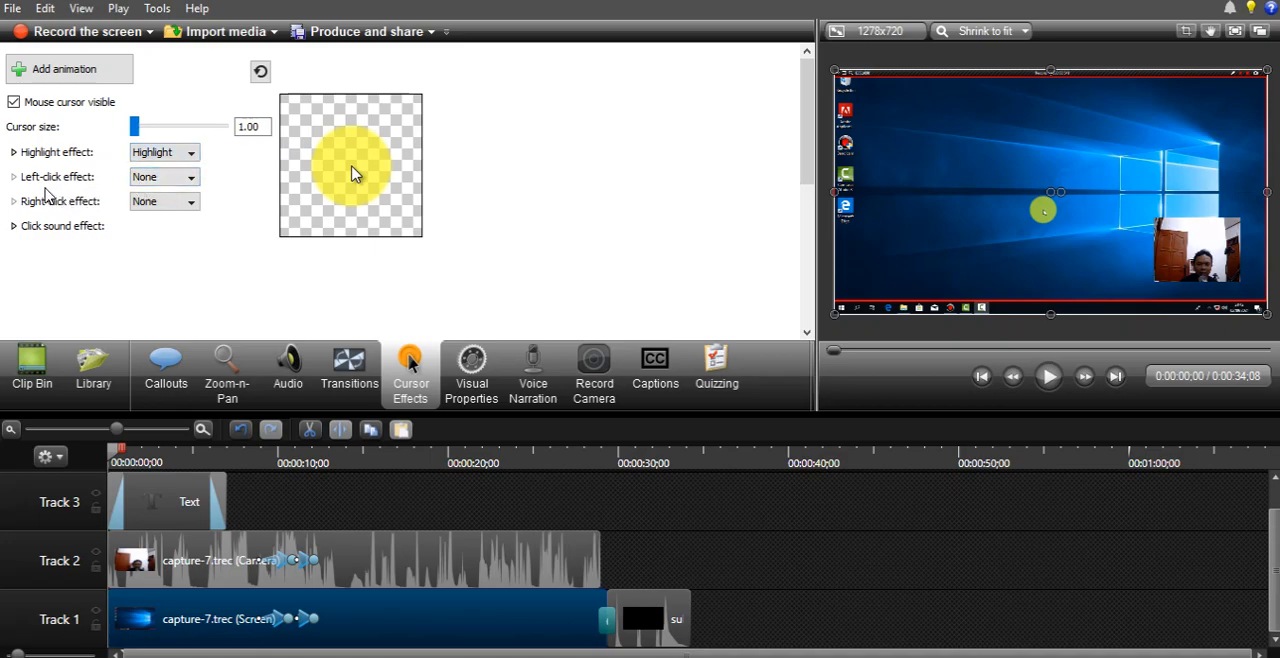
- Set the cursor's left-click effect to Rings and its right-click effect to Warp
click(160, 177)
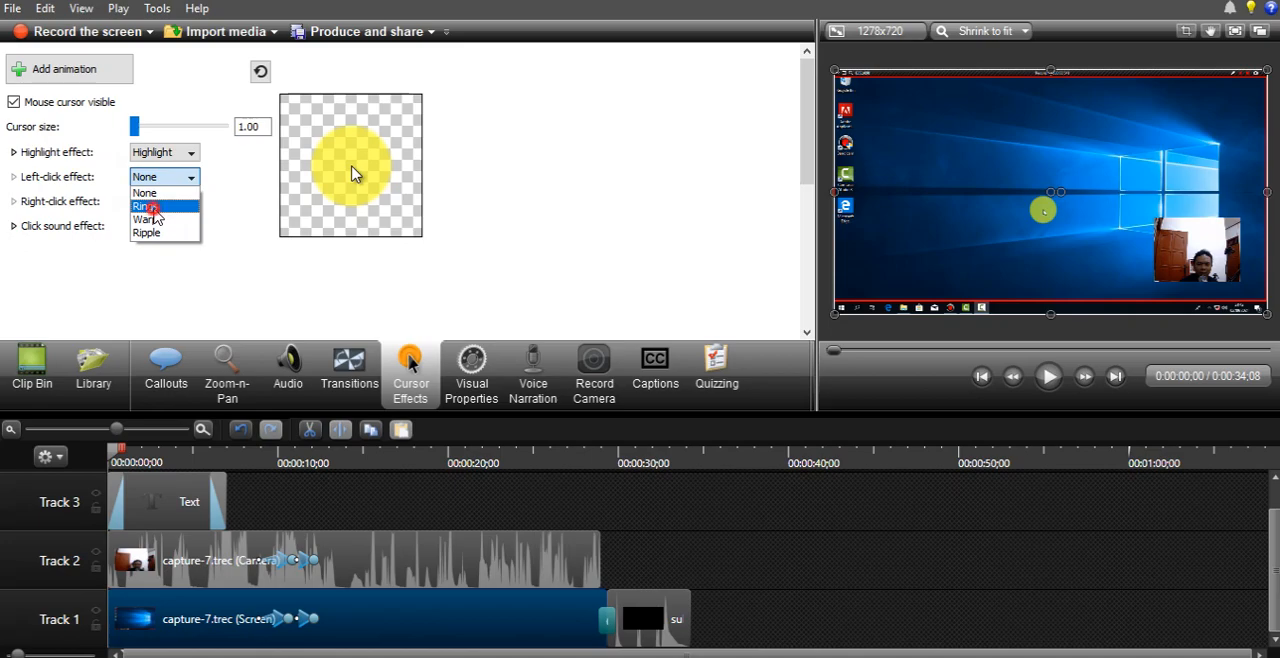
click(152, 207)
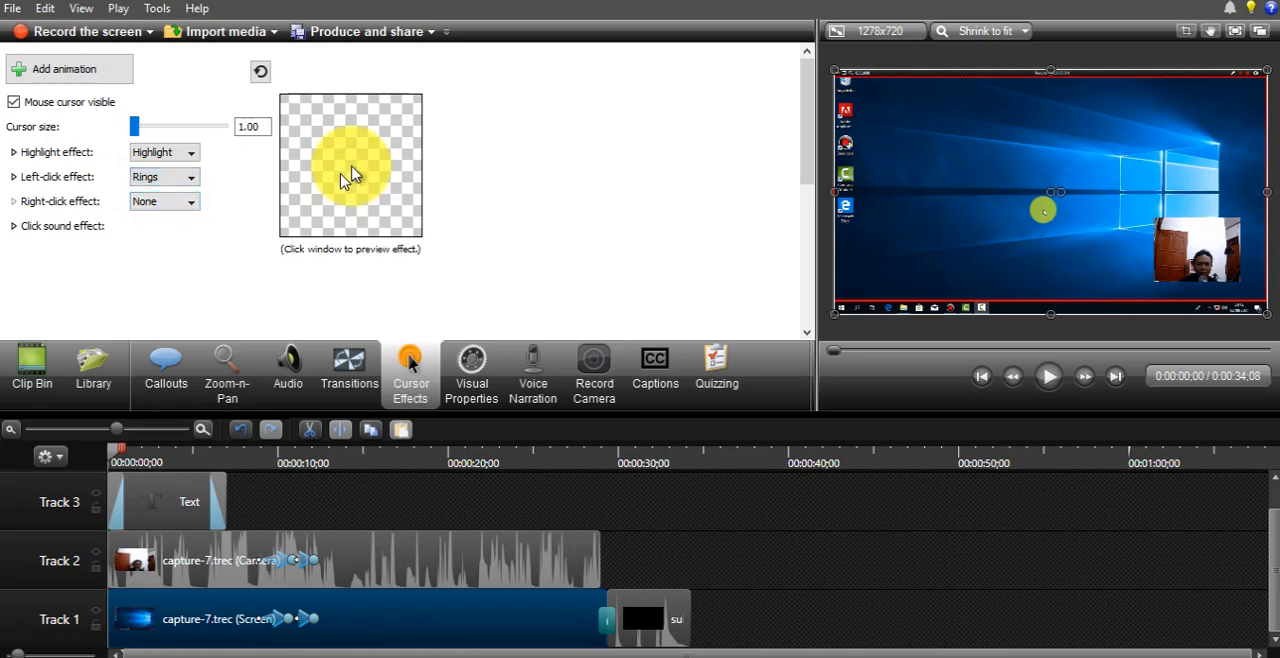
click(160, 202)
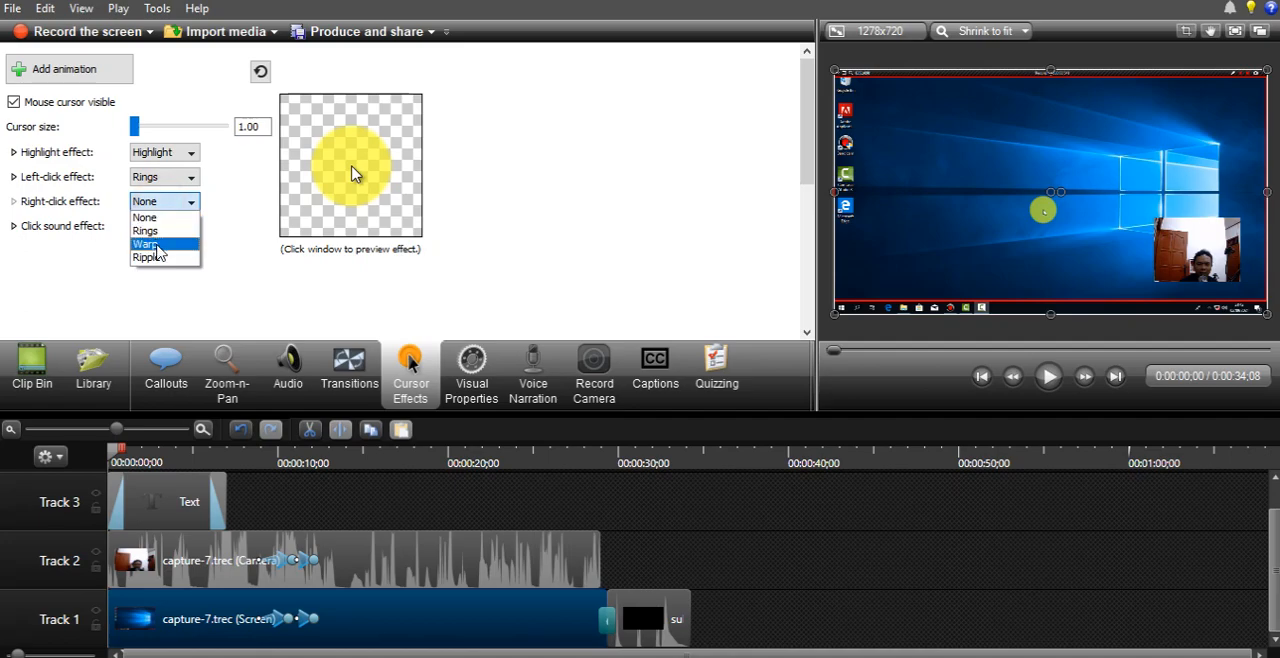
click(157, 247)
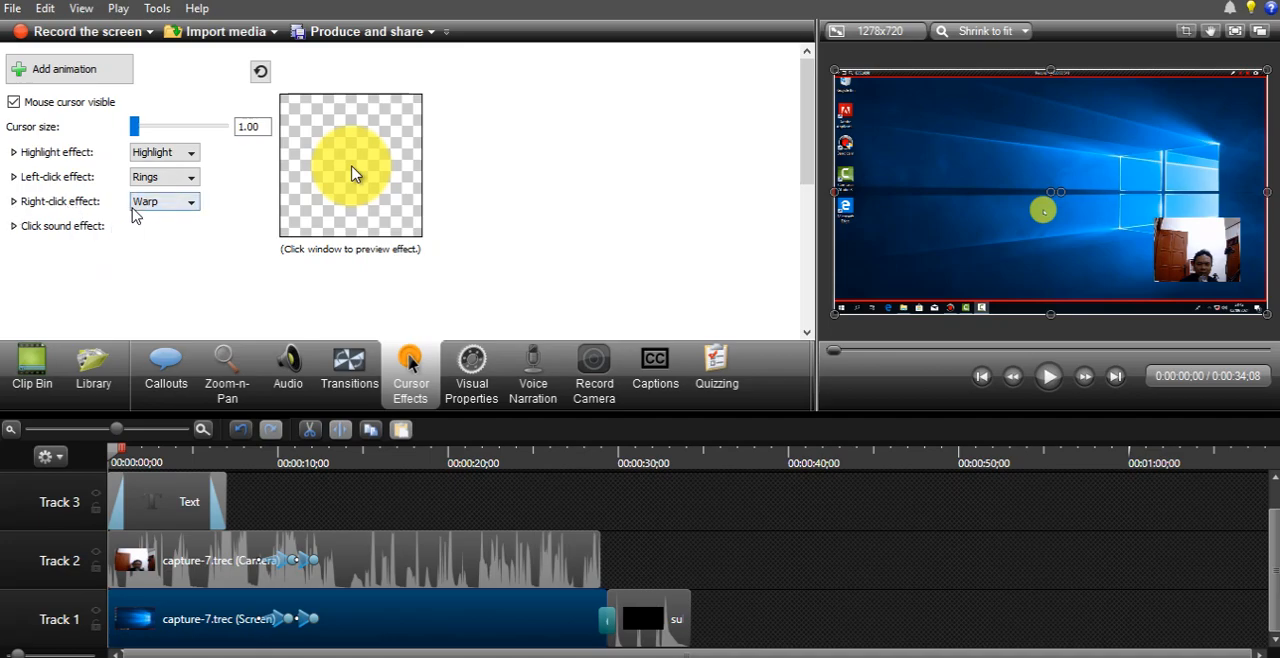
- Set the click sound effect to Mouse click for both the left and the right click
click(13, 227)
click(150, 251)
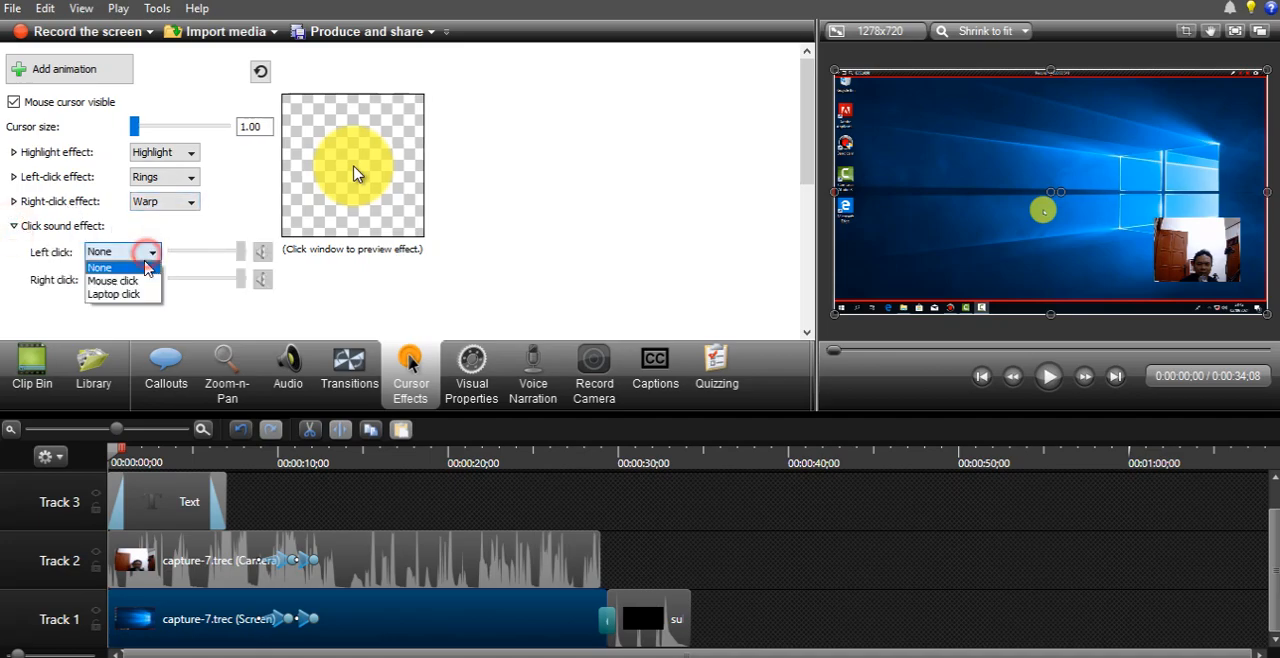
click(120, 277)
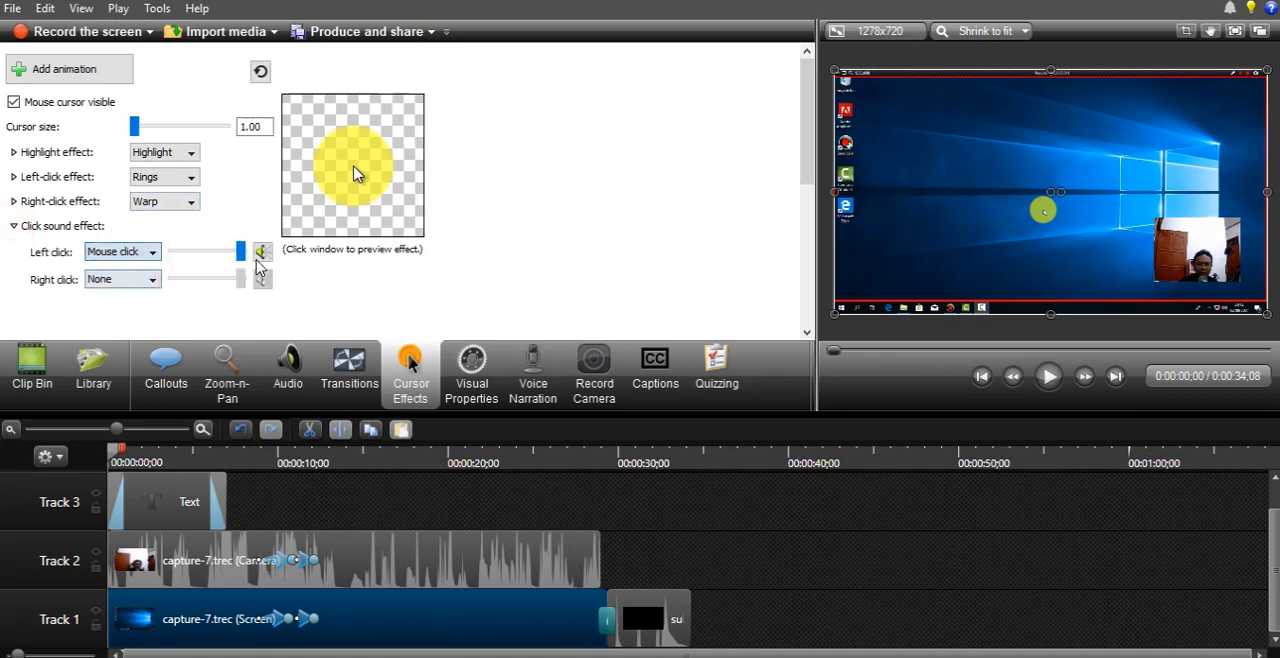
click(121, 281)
click(120, 308)
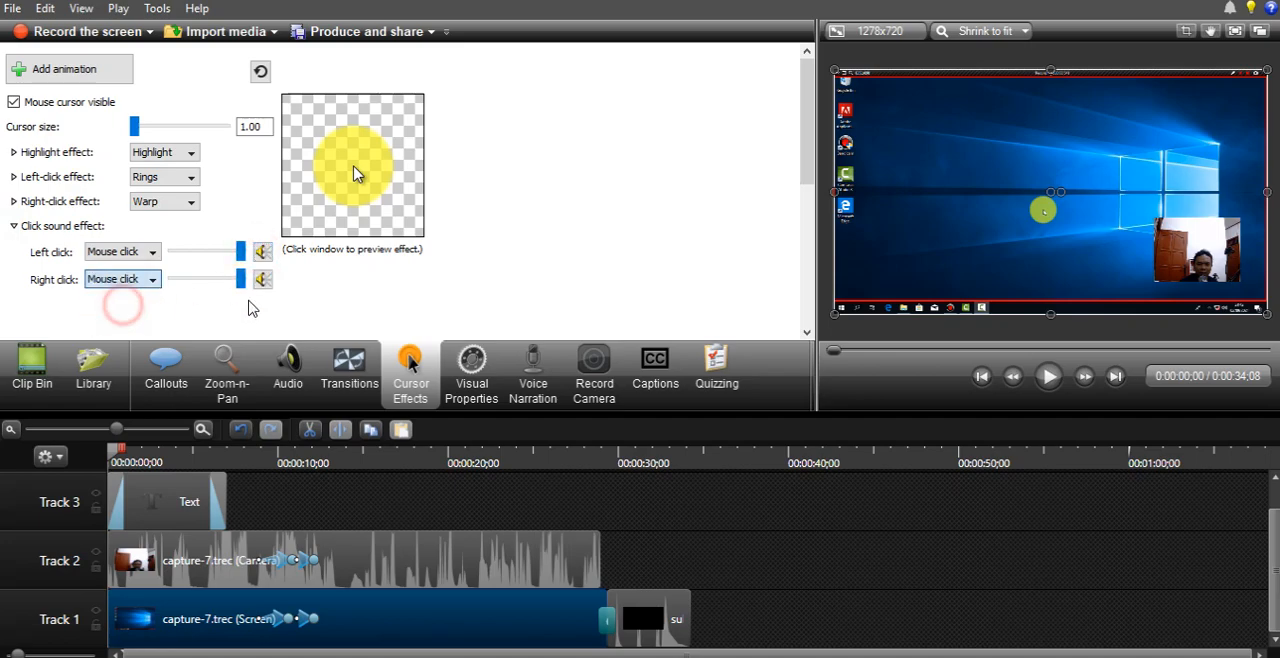
- Preview the sounds assigned to the left and right clicks several times
click(262, 280)
click(262, 251)
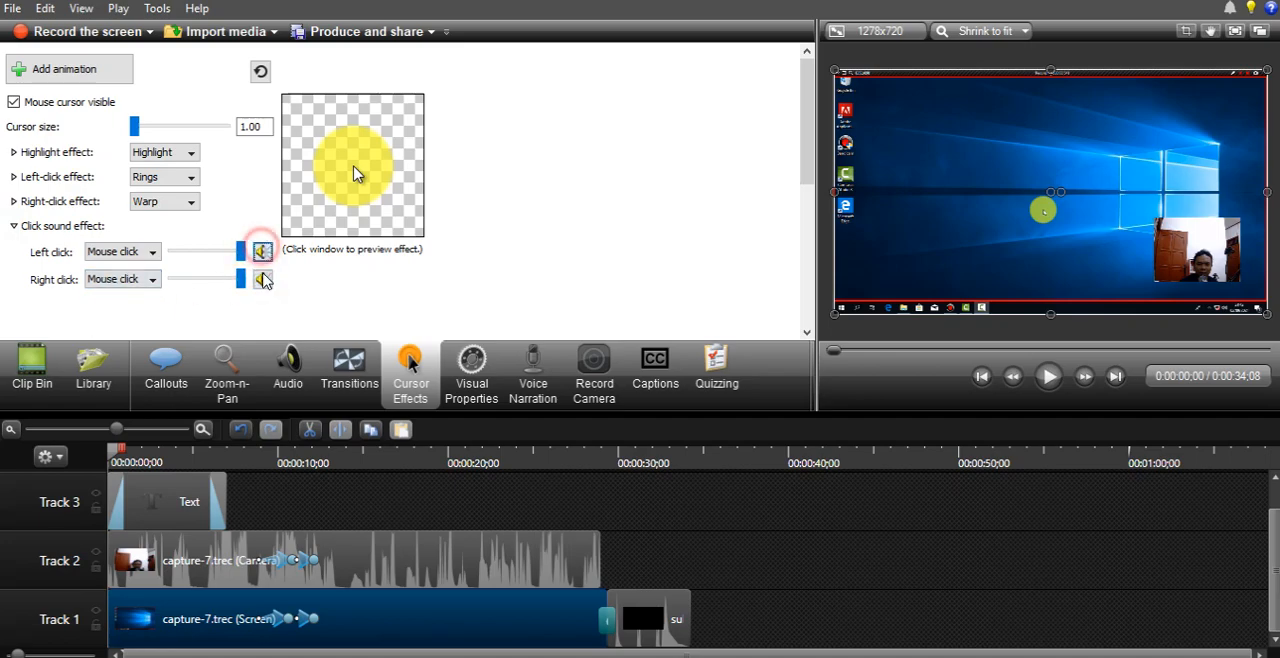
click(263, 279)
click(263, 252)
click(264, 280)
click(265, 250)
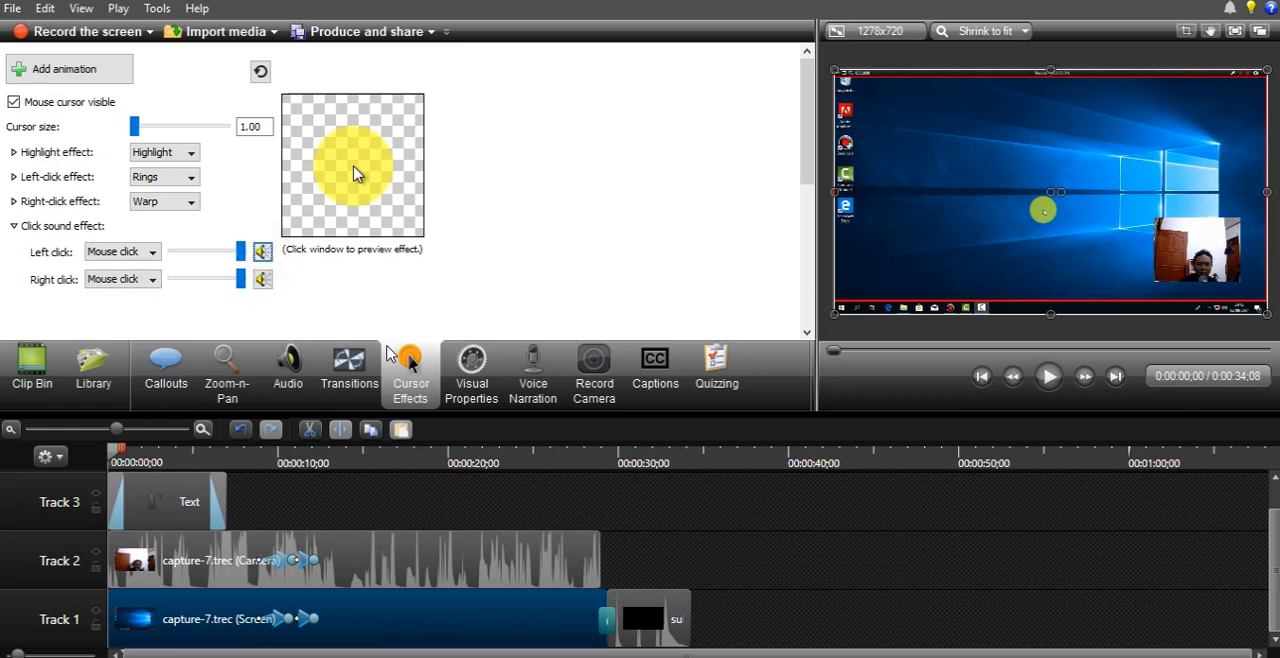
- Play the timeline from 0:00:05;06 to preview the cursor effects on the screen recording
click(461, 467)
drag(461, 466, 528, 454)
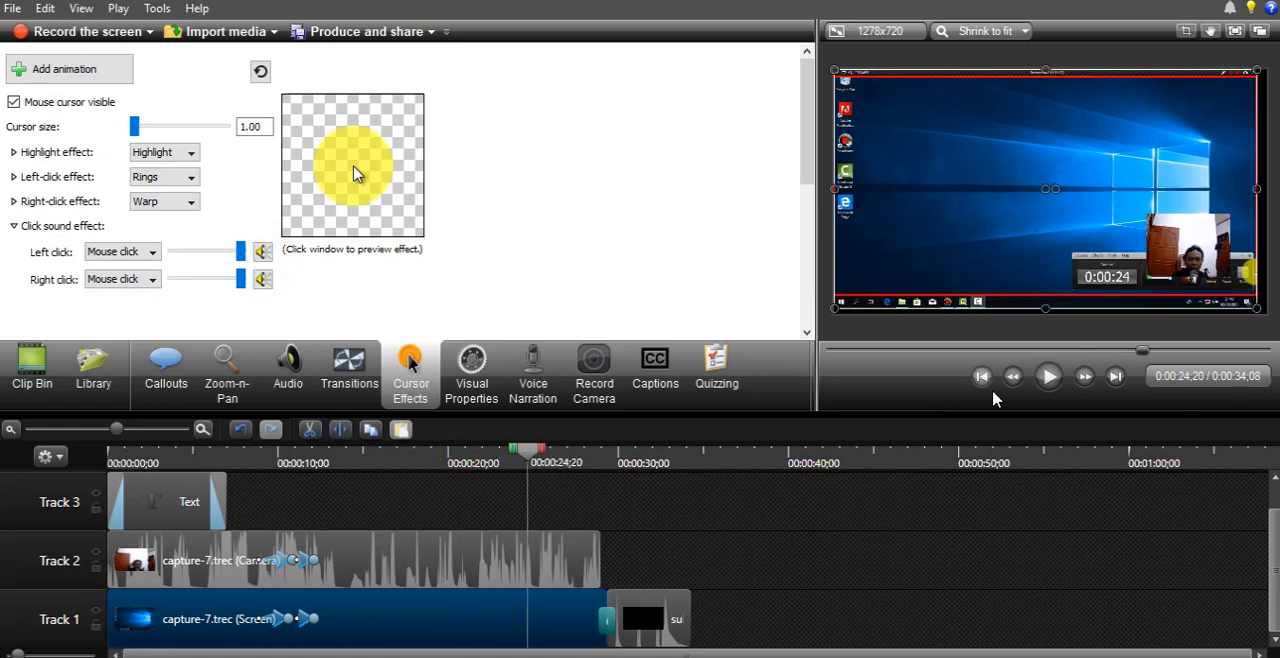
click(196, 466)
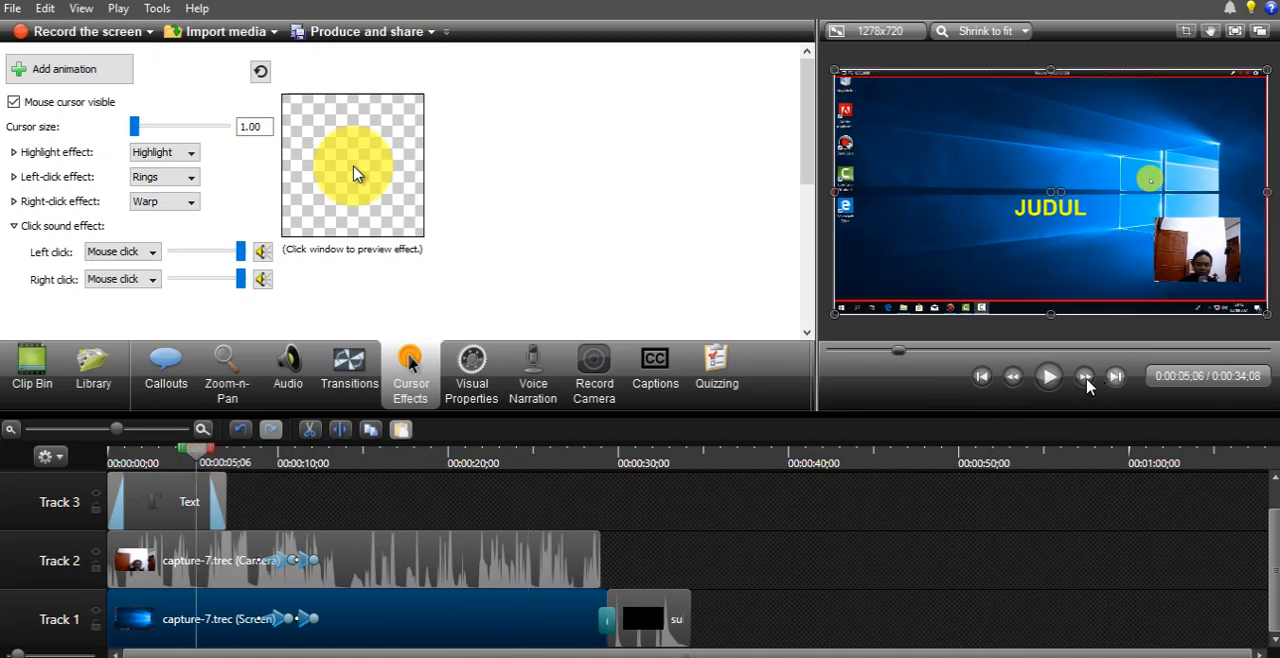
click(1049, 376)
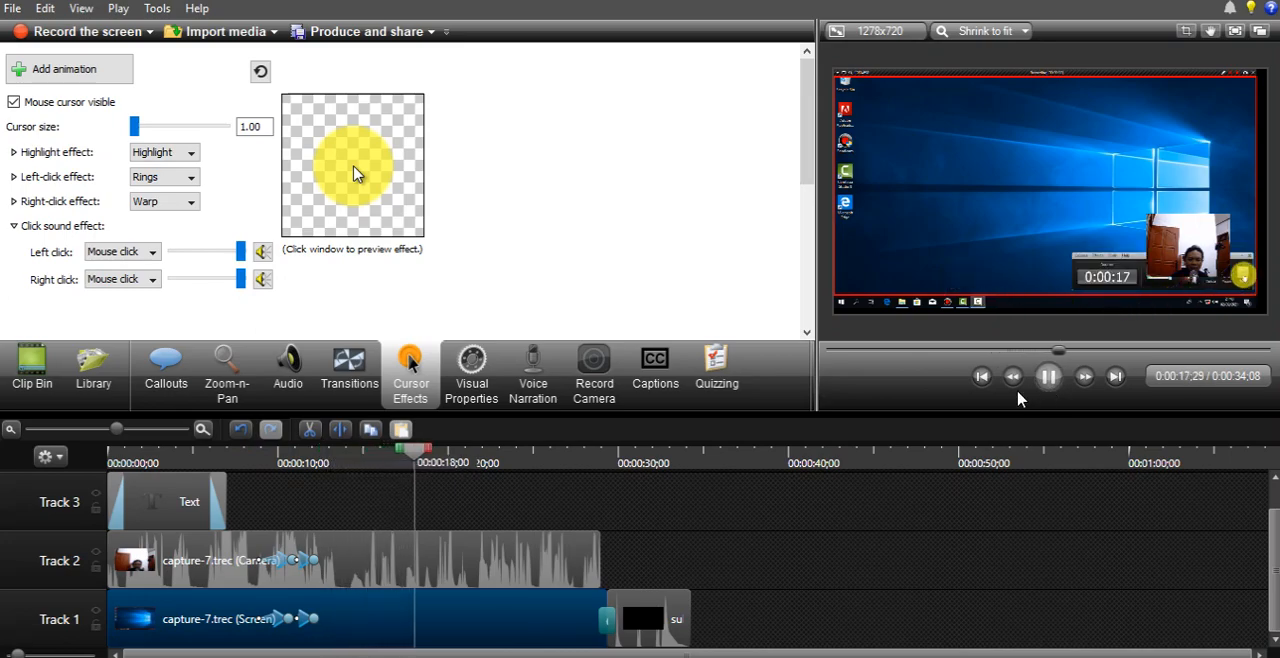
click(1048, 376)
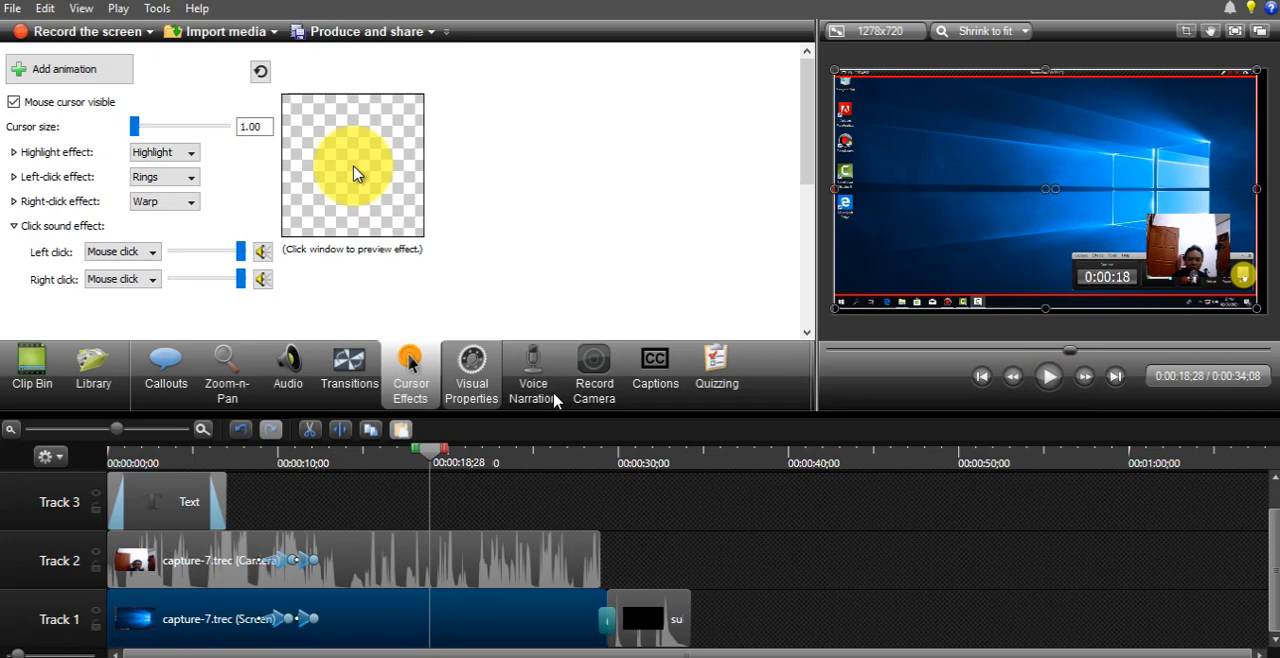
- Show the screen recording's visual properties, and delete the subscribe.mp4 clip from Track 1
click(472, 375)
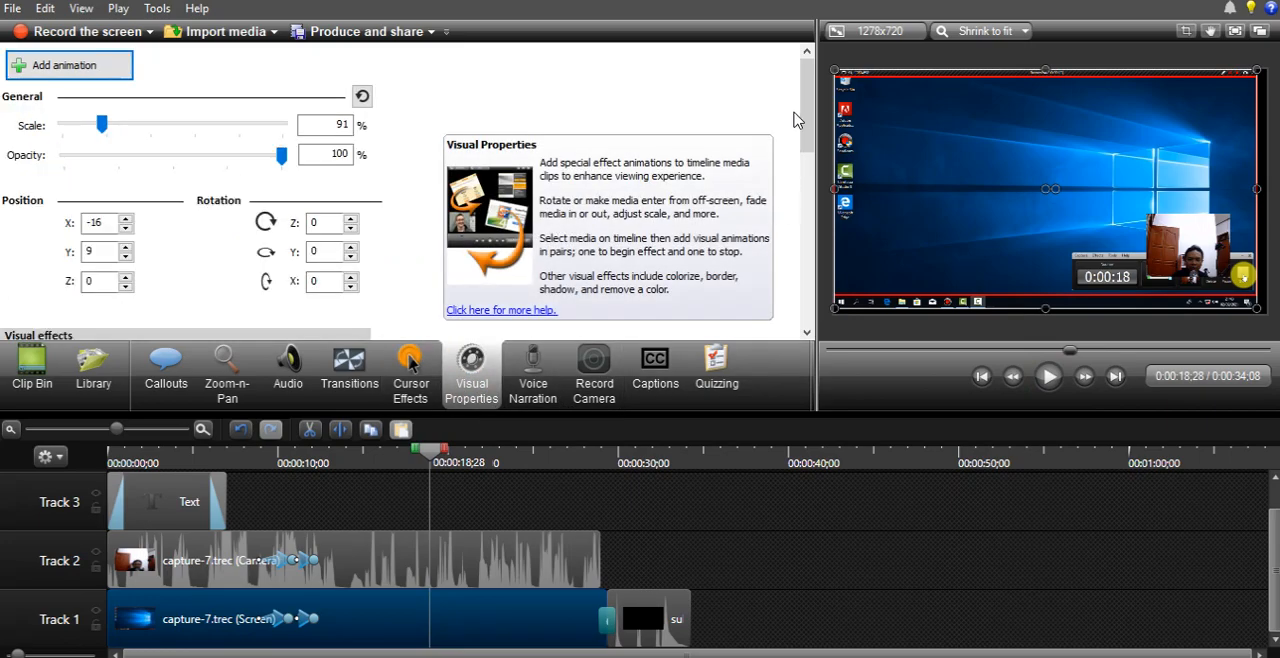
mouse_move(805, 108)
mouse_down()
mouse_move(809, 200)
mouse_move(812, 104)
mouse_up()
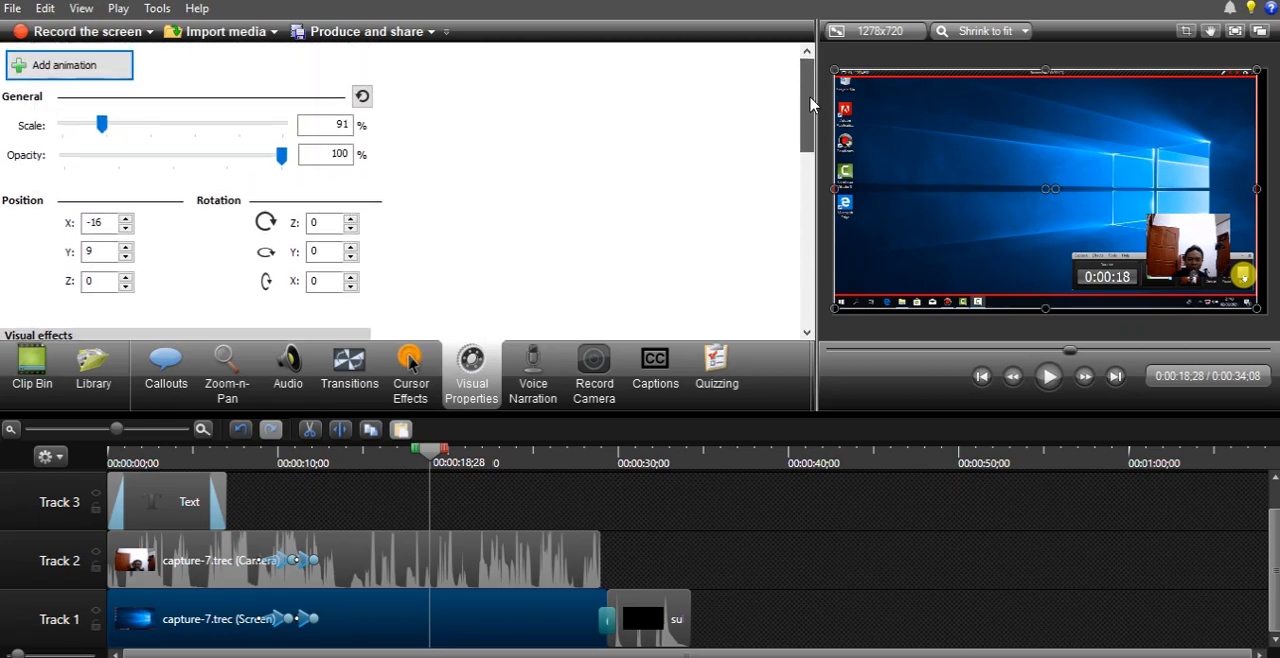
click(653, 630)
key(Delete)
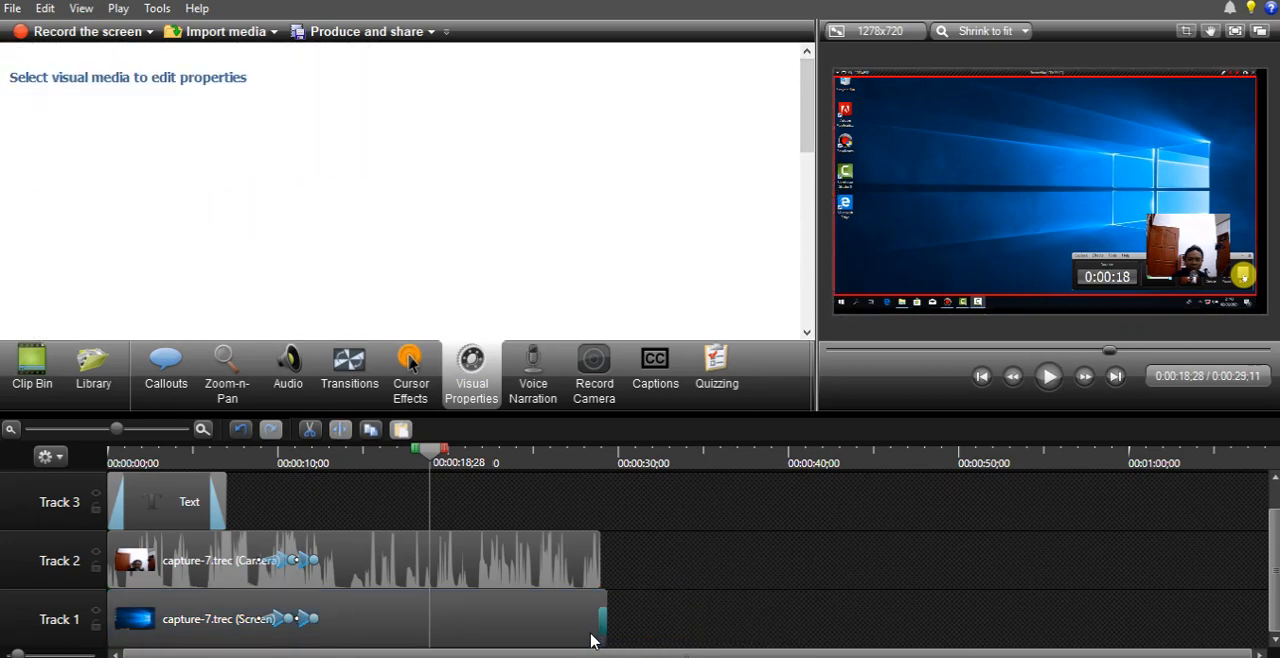
click(600, 623)
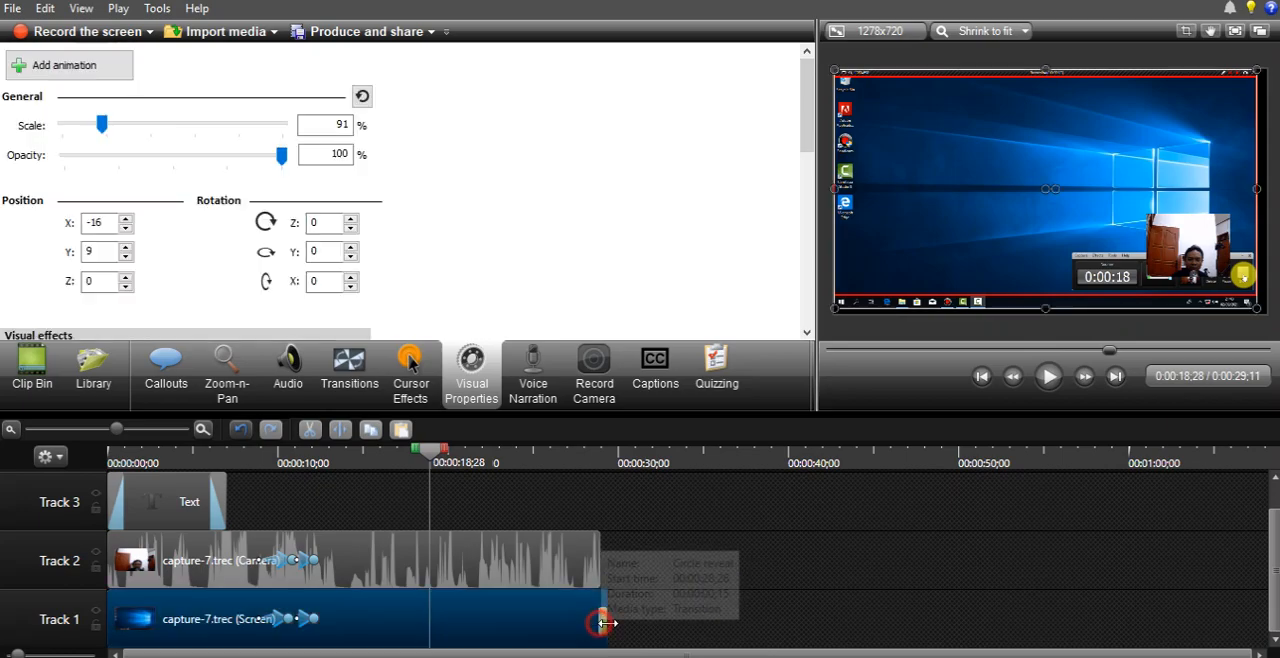
click(720, 575)
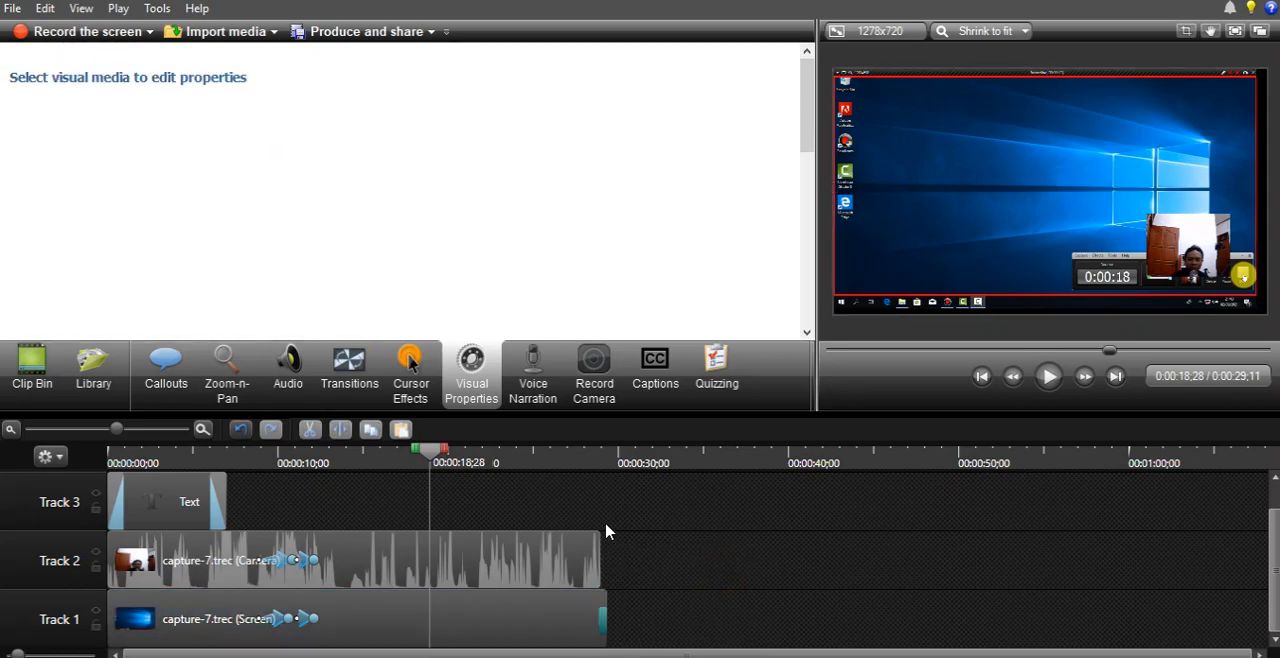
- Place the subscribe.mp4 clip from the Clip Bin on Track 3, shortly after the Text callout at about 0:00:08
click(276, 472)
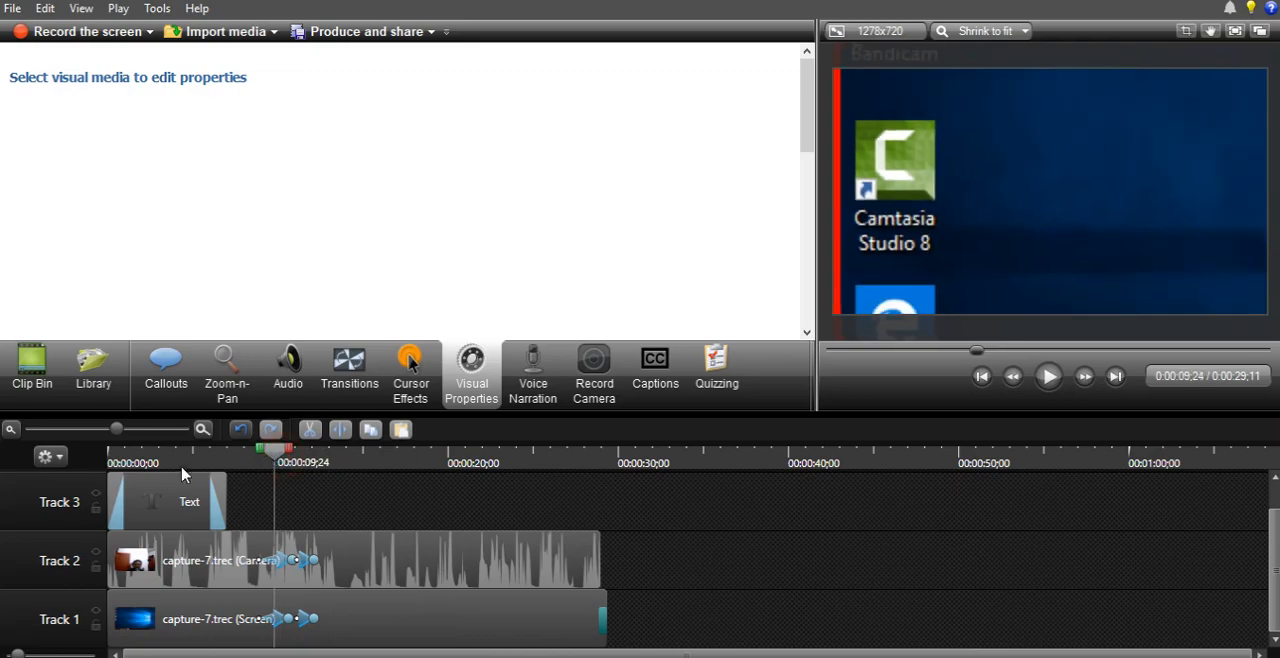
click(100, 395)
click(50, 394)
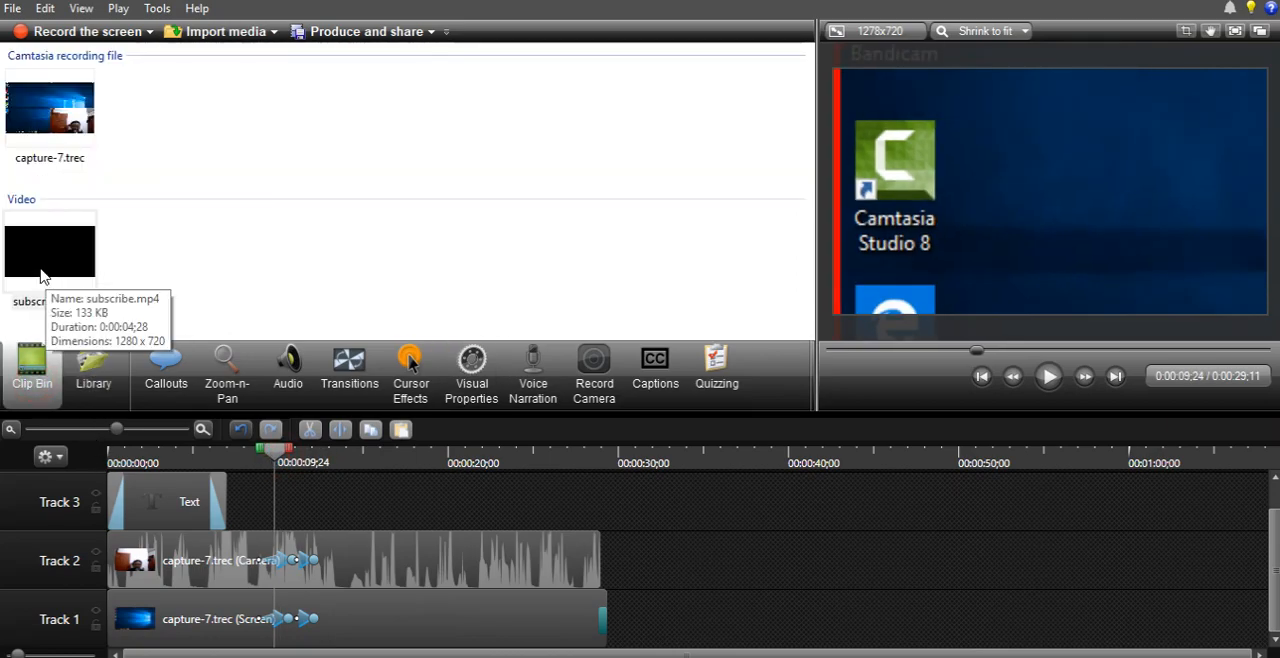
click(51, 258)
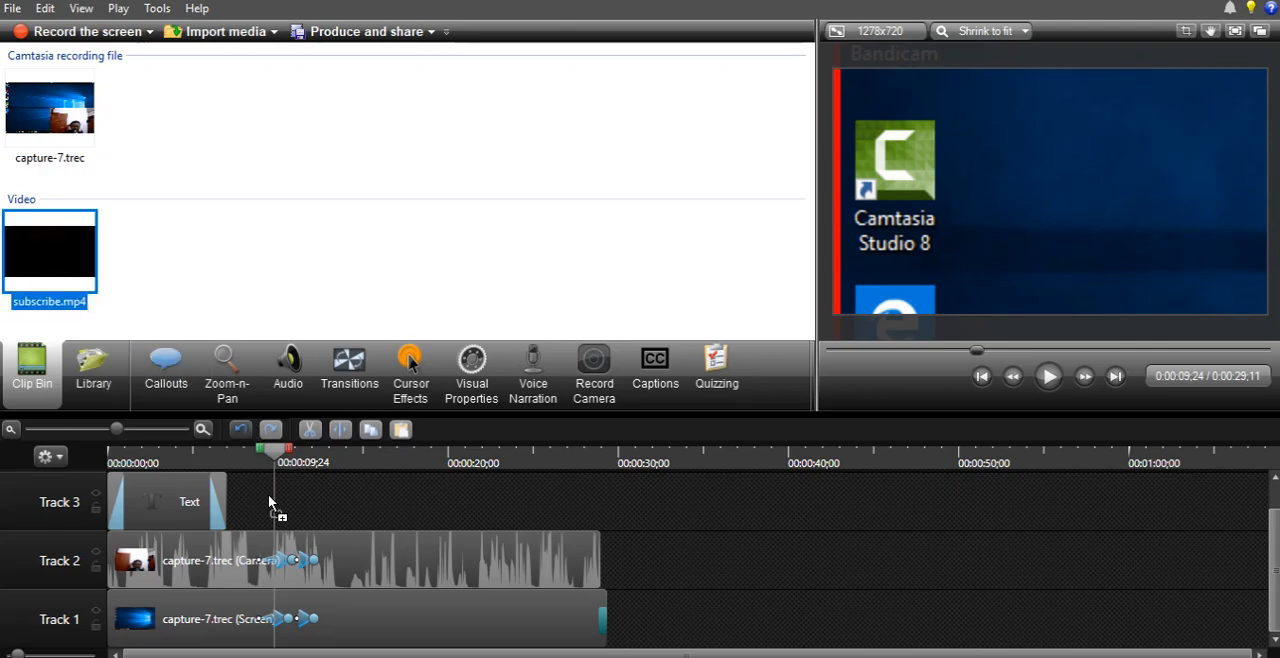
mouse_move(270, 496)
mouse_down()
mouse_move(297, 500)
mouse_move(275, 497)
mouse_up()
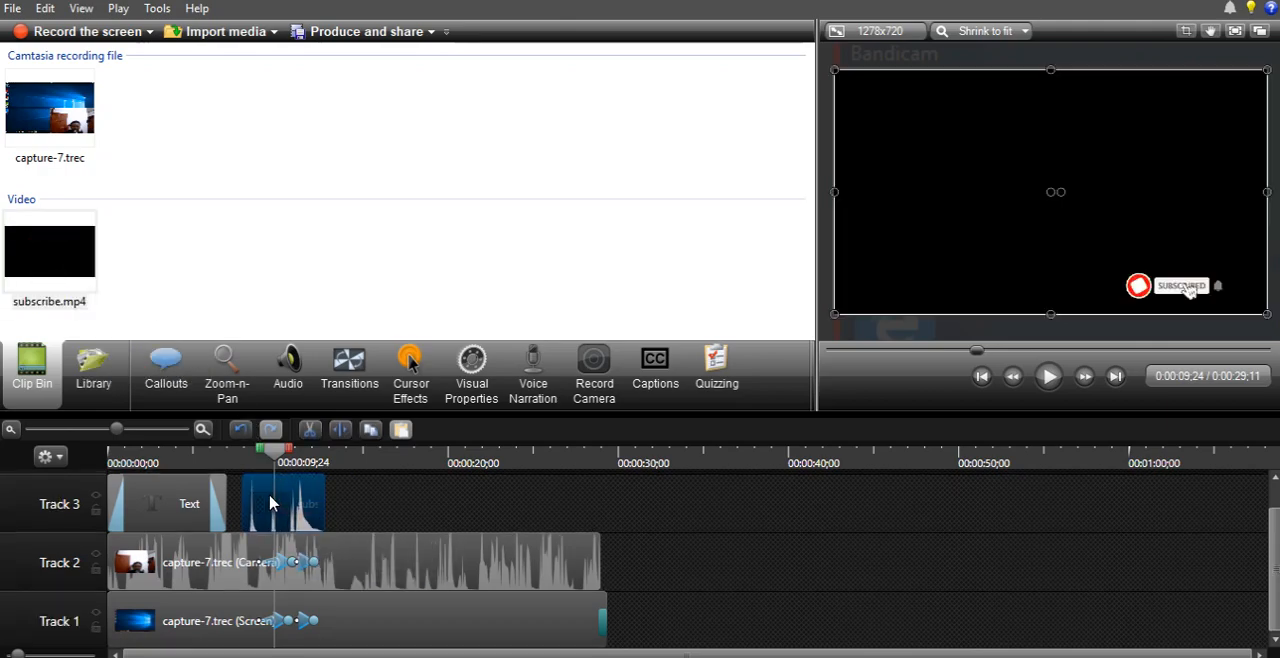
- Play the timeline over the subscribe.mp4 clip to preview how it covers the screen recording
drag(277, 452, 211, 452)
click(1049, 377)
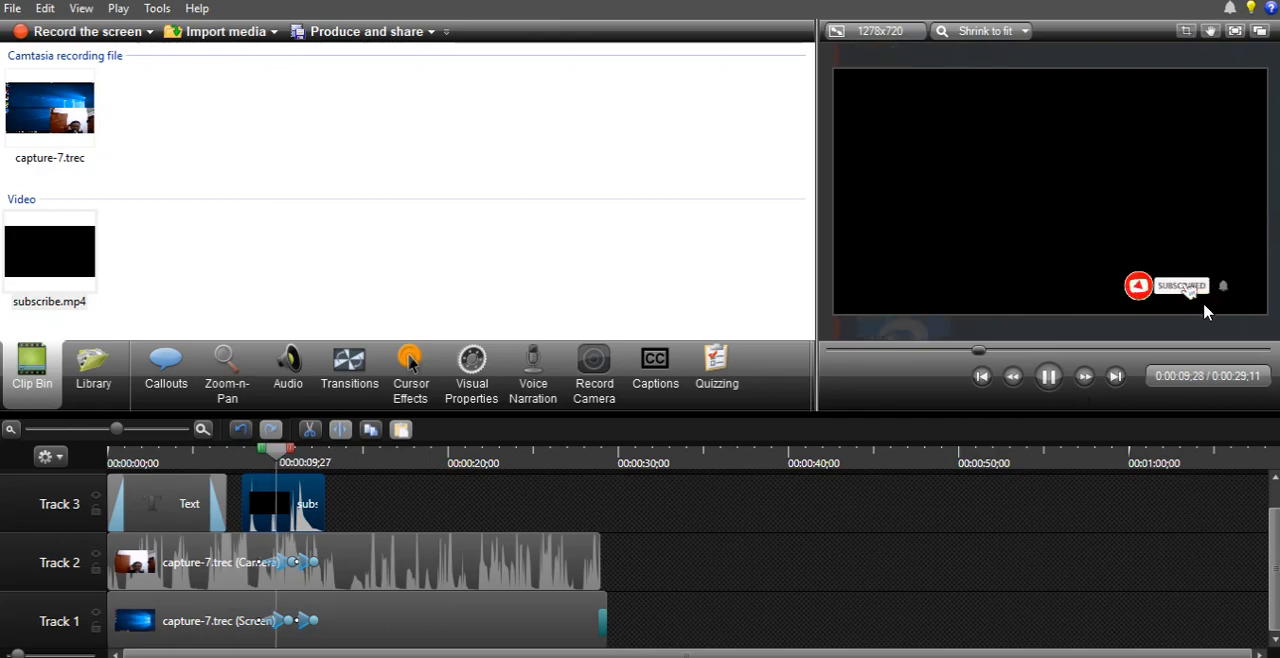
click(1049, 378)
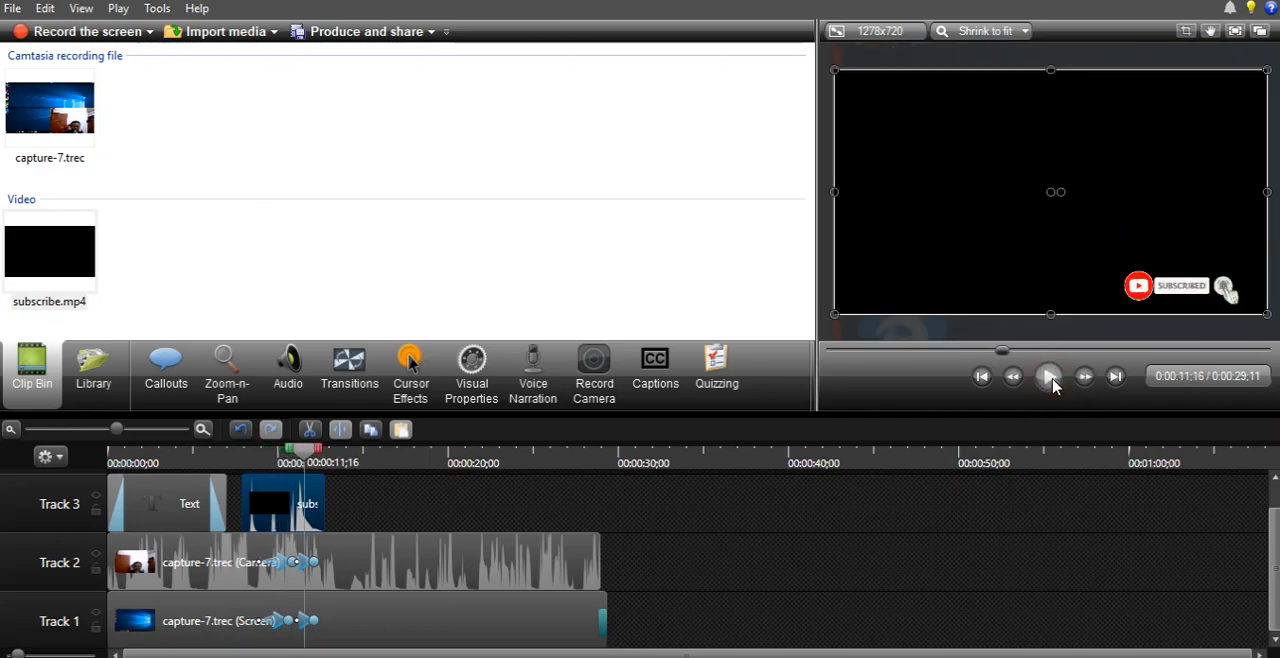
click(1050, 379)
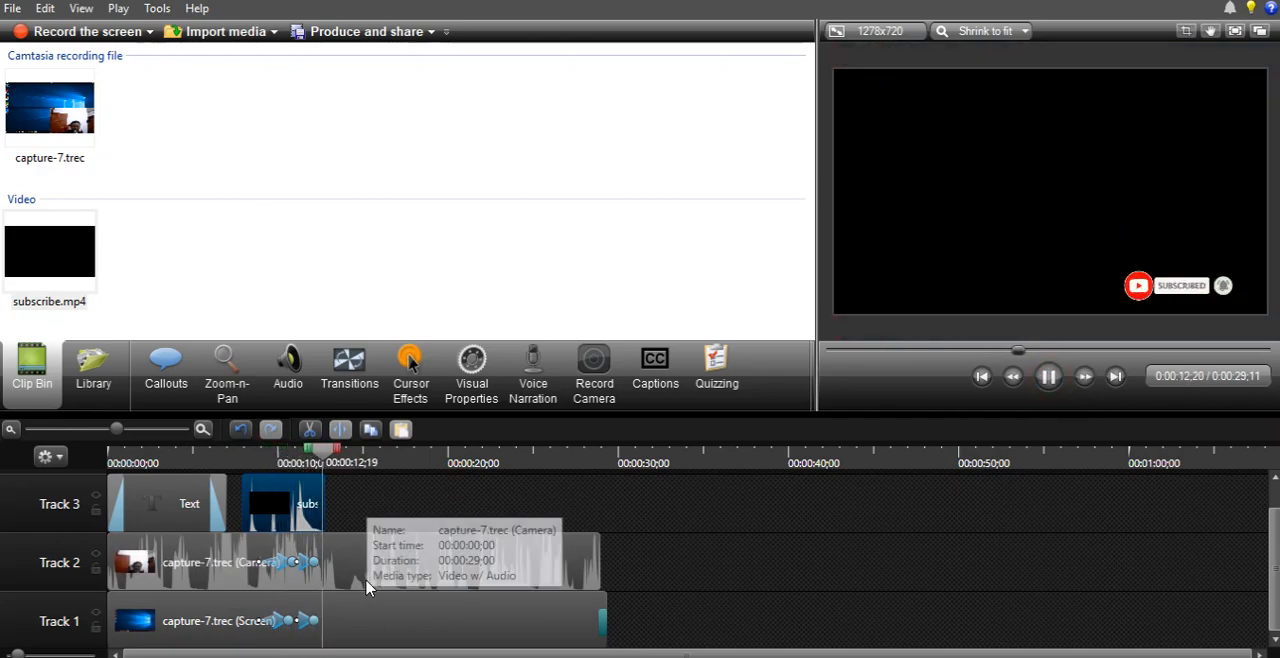
click(1049, 376)
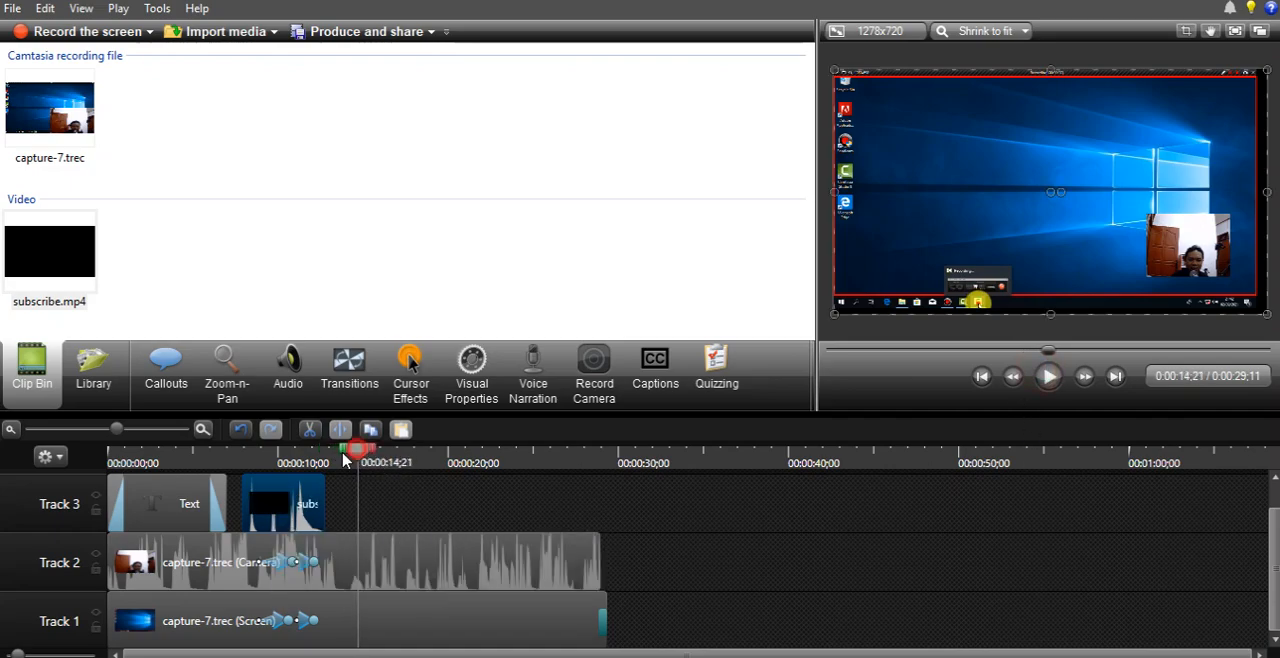
- Apply the Remove a color visual effect to the subscribe.mp4 clip, with black as the removed color
click(270, 465)
drag(270, 465, 244, 465)
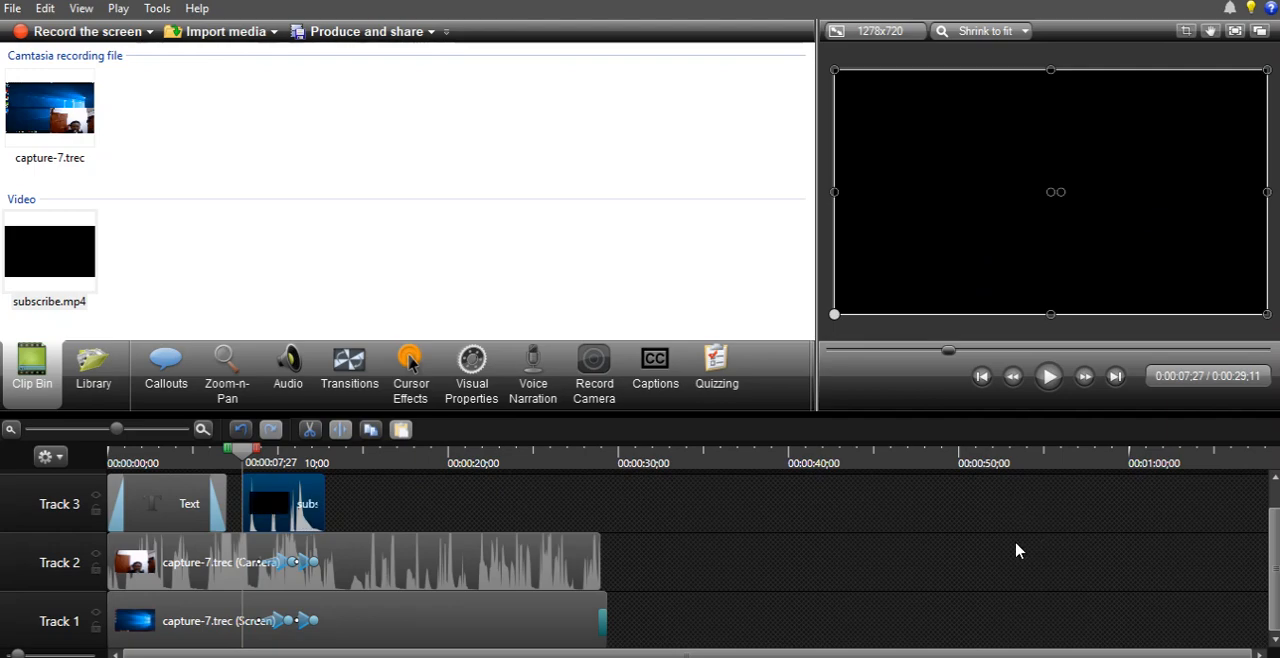
click(909, 549)
click(290, 511)
click(478, 400)
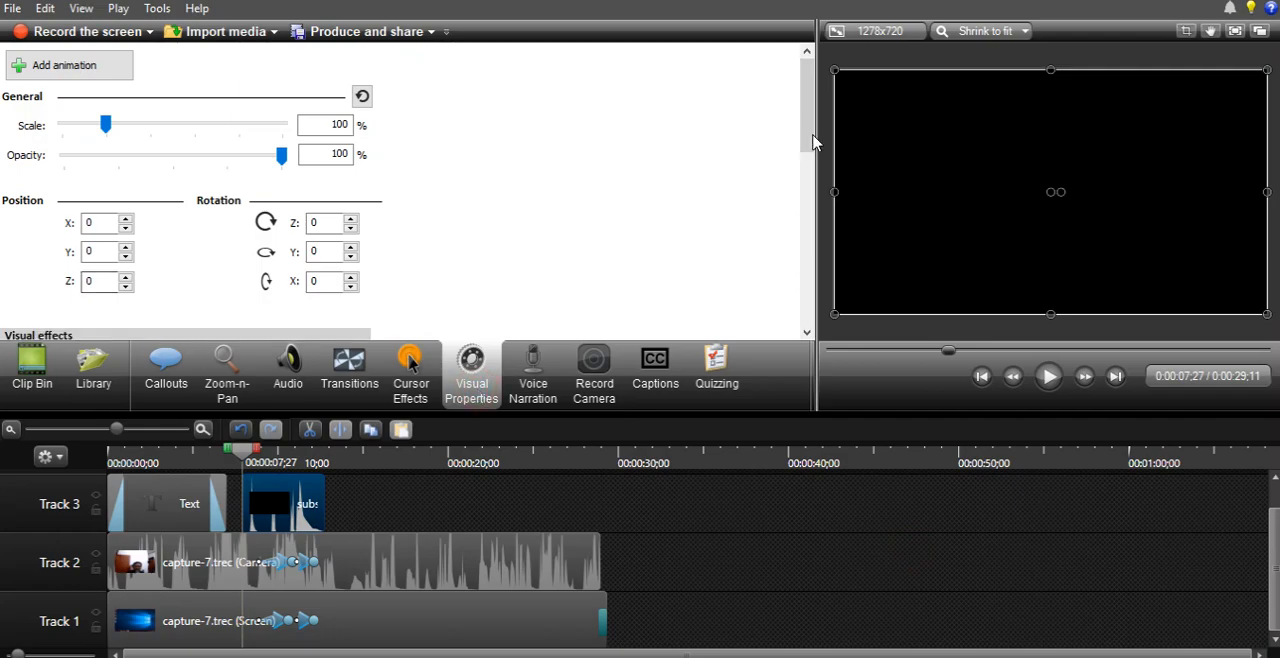
drag(803, 124, 808, 254)
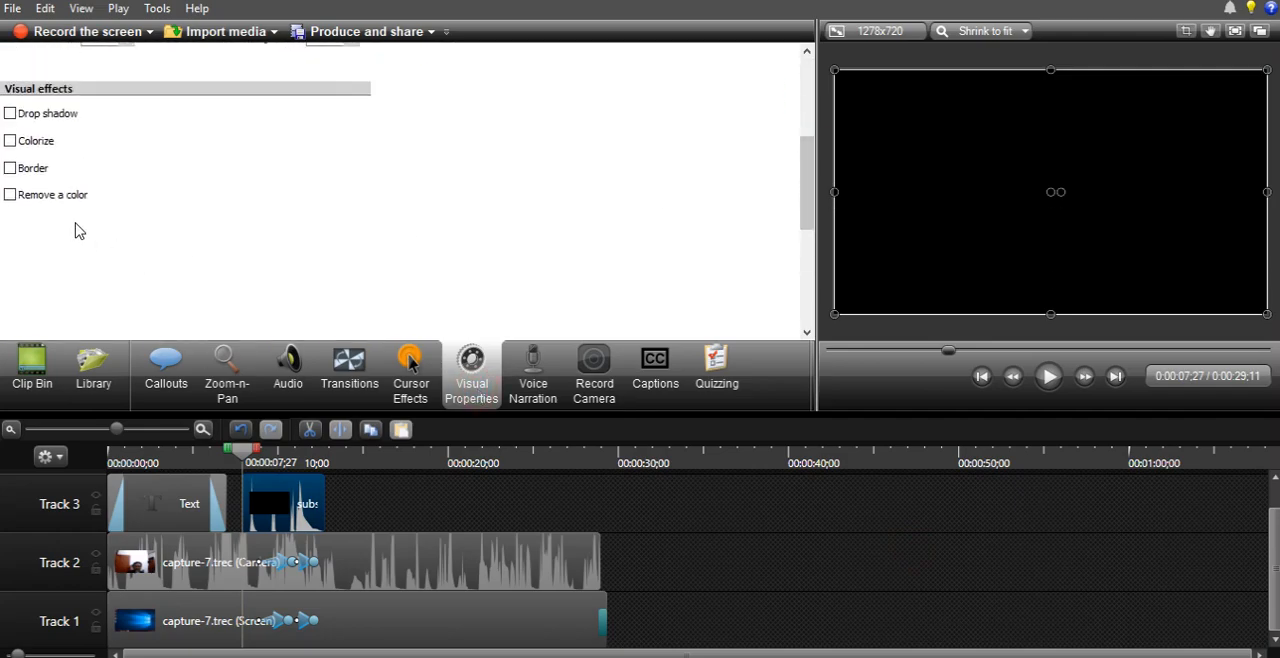
click(33, 196)
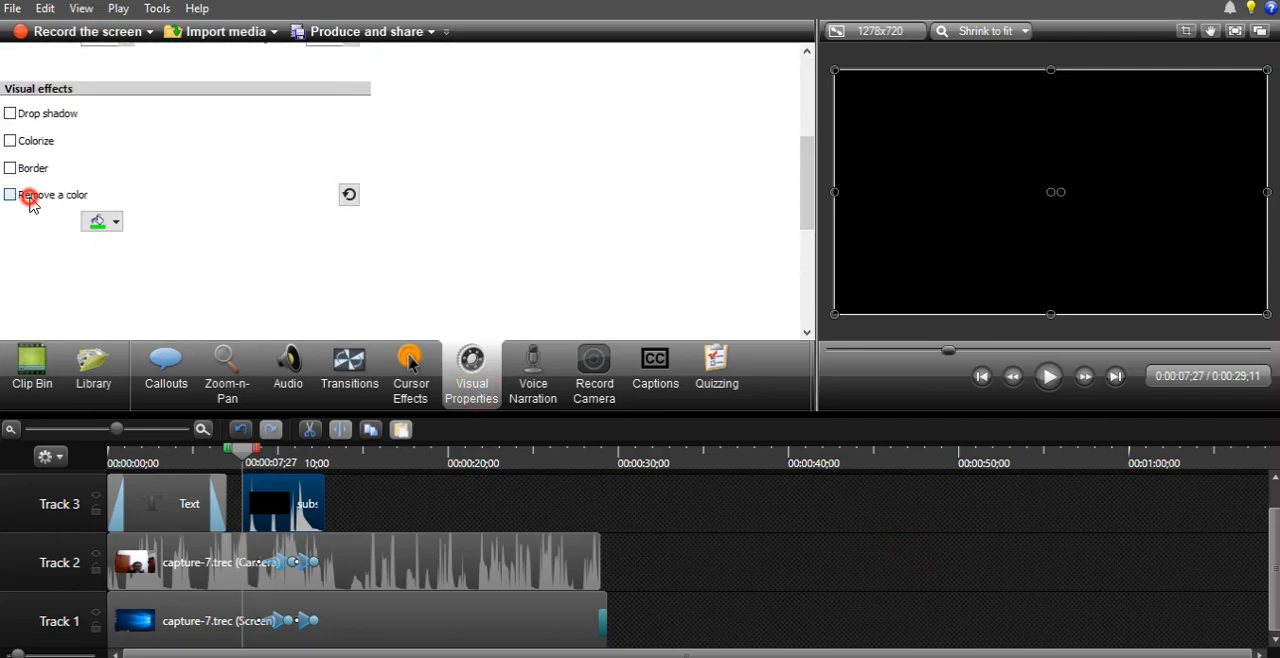
drag(802, 210, 803, 233)
click(111, 150)
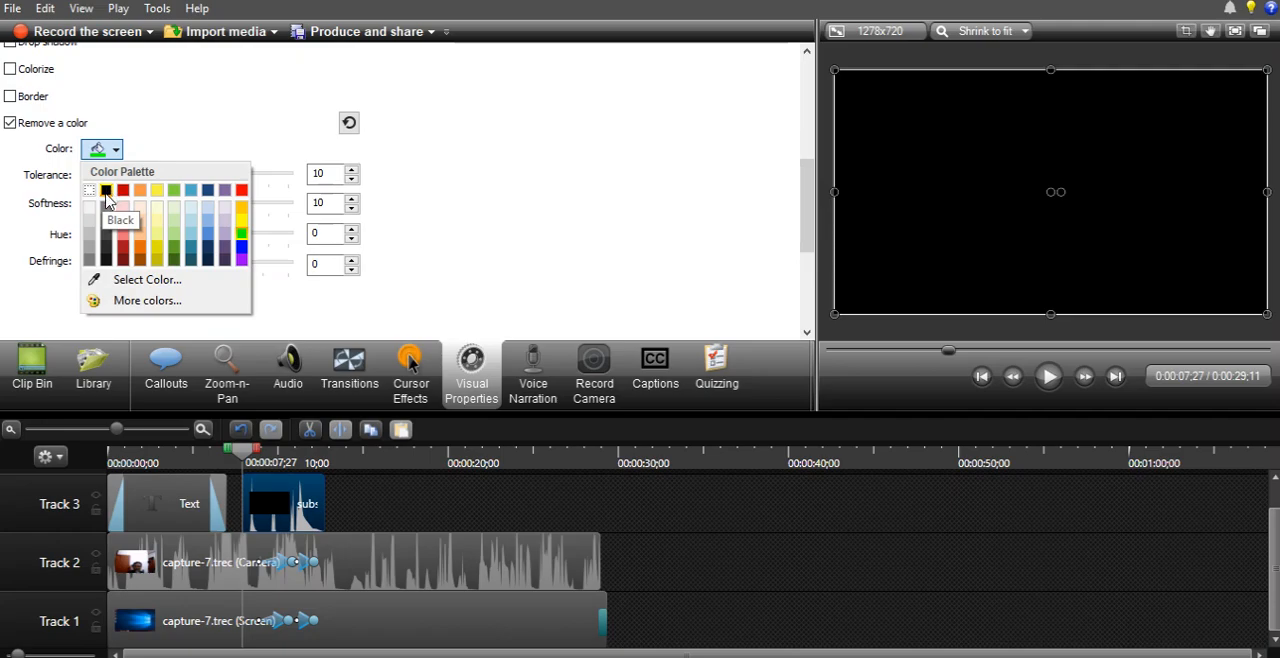
click(106, 192)
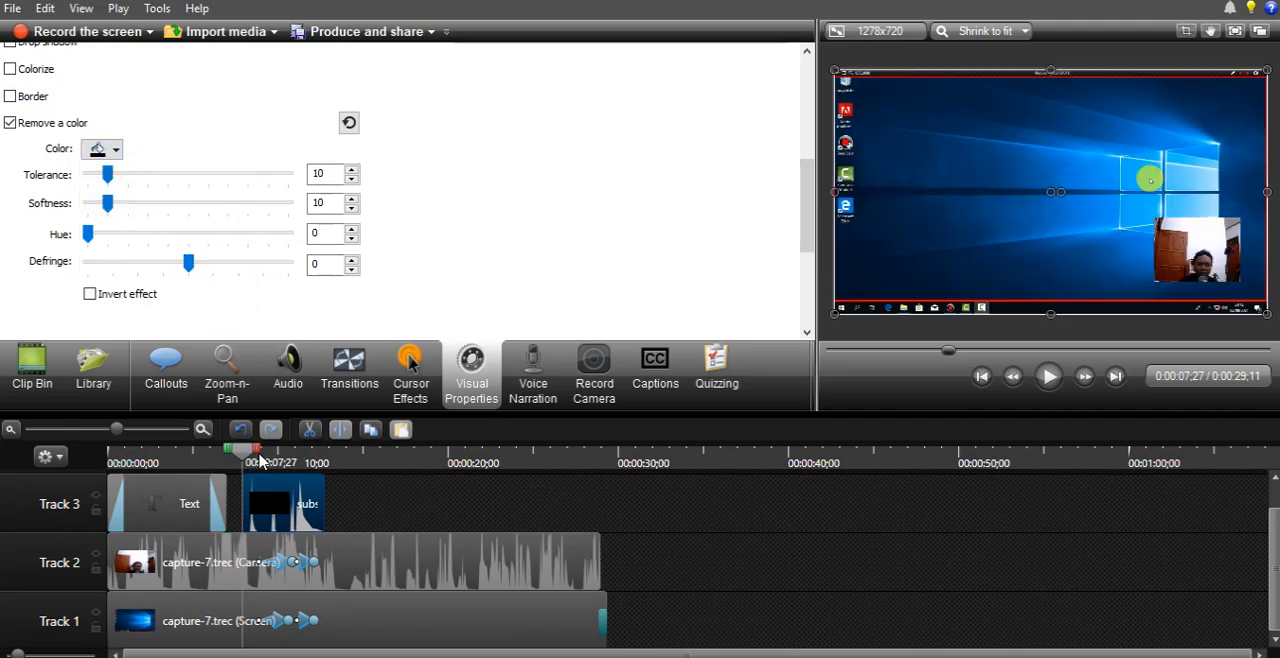
- Play the timeline from the start of the subscribe.mp4 clip to preview the color removal
mouse_move(258, 458)
mouse_down()
mouse_move(278, 458)
mouse_move(243, 458)
mouse_up()
click(1048, 376)
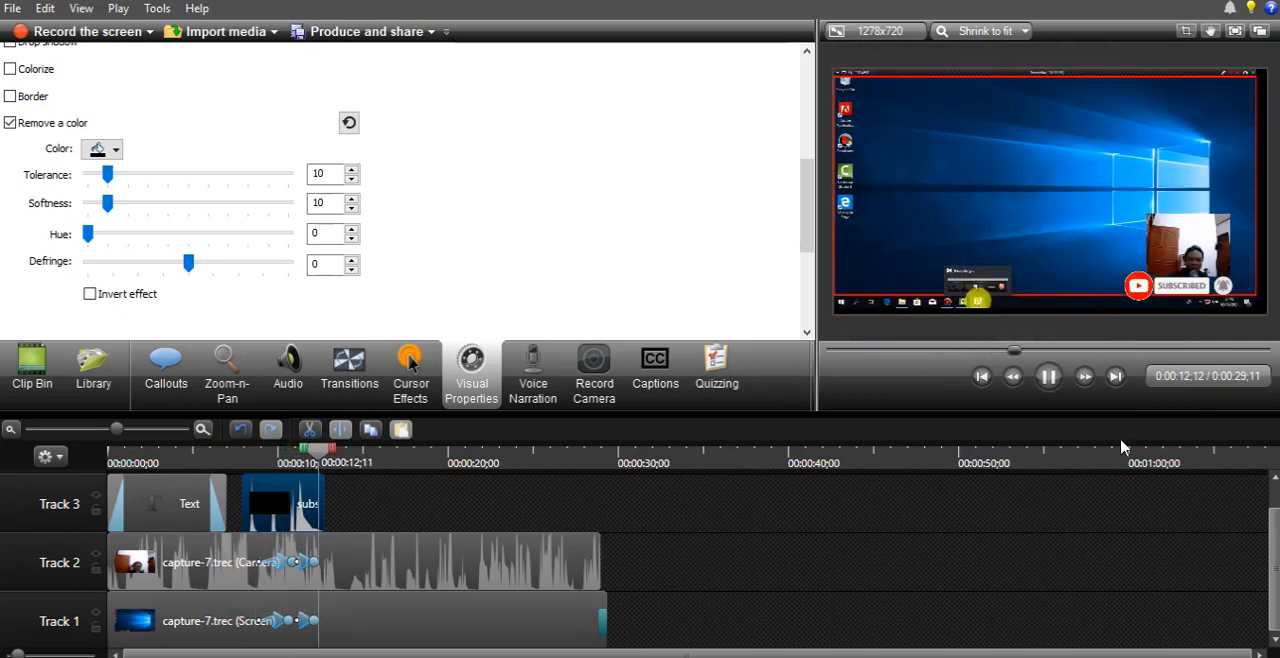
click(1046, 378)
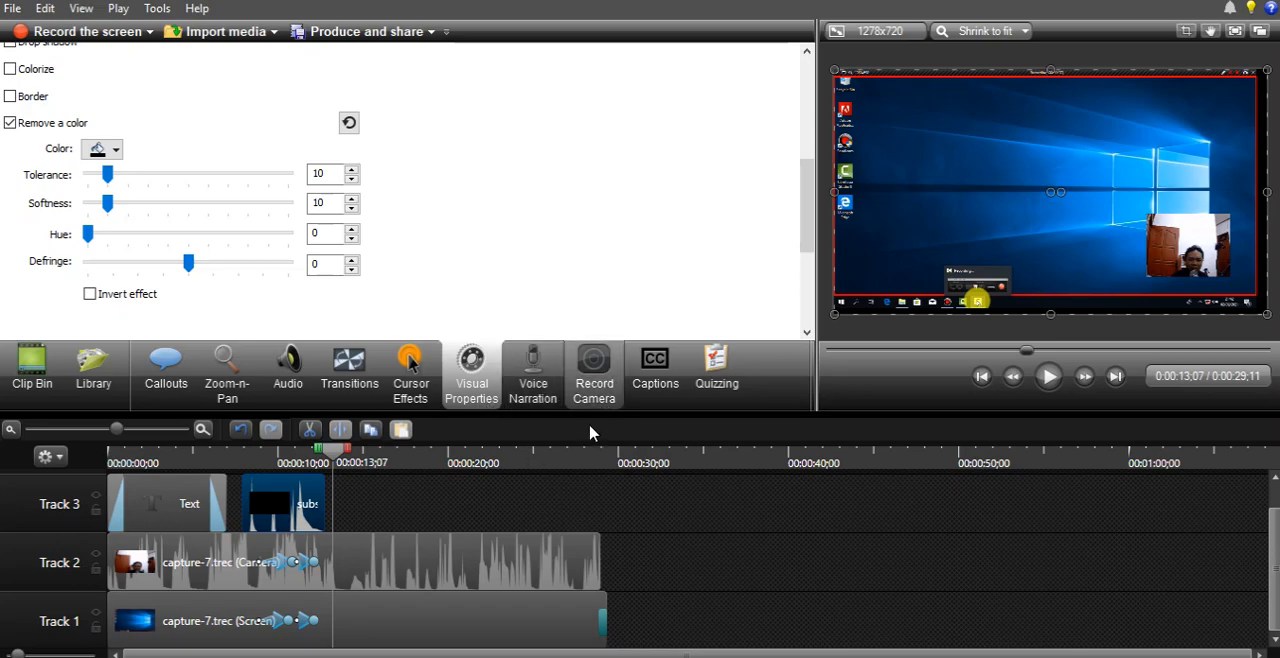
- Record a short voice narration from 0:00:13;07 and save it as COBA.wav, replacing the existing file
click(533, 385)
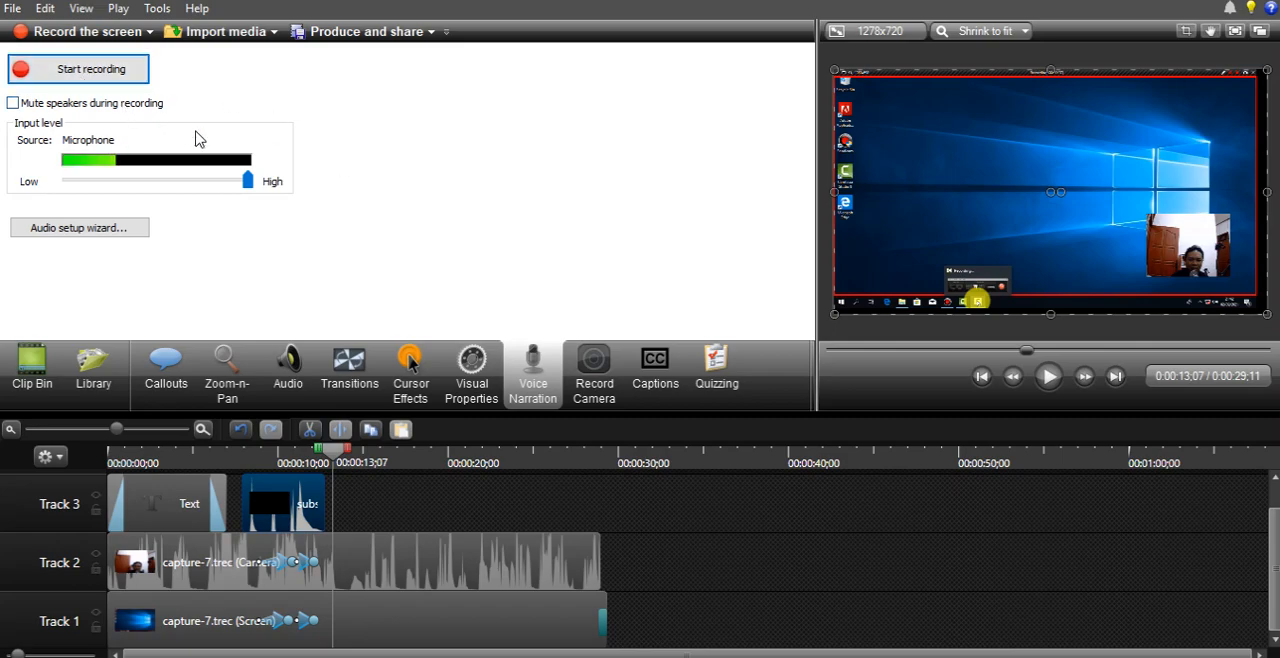
click(104, 70)
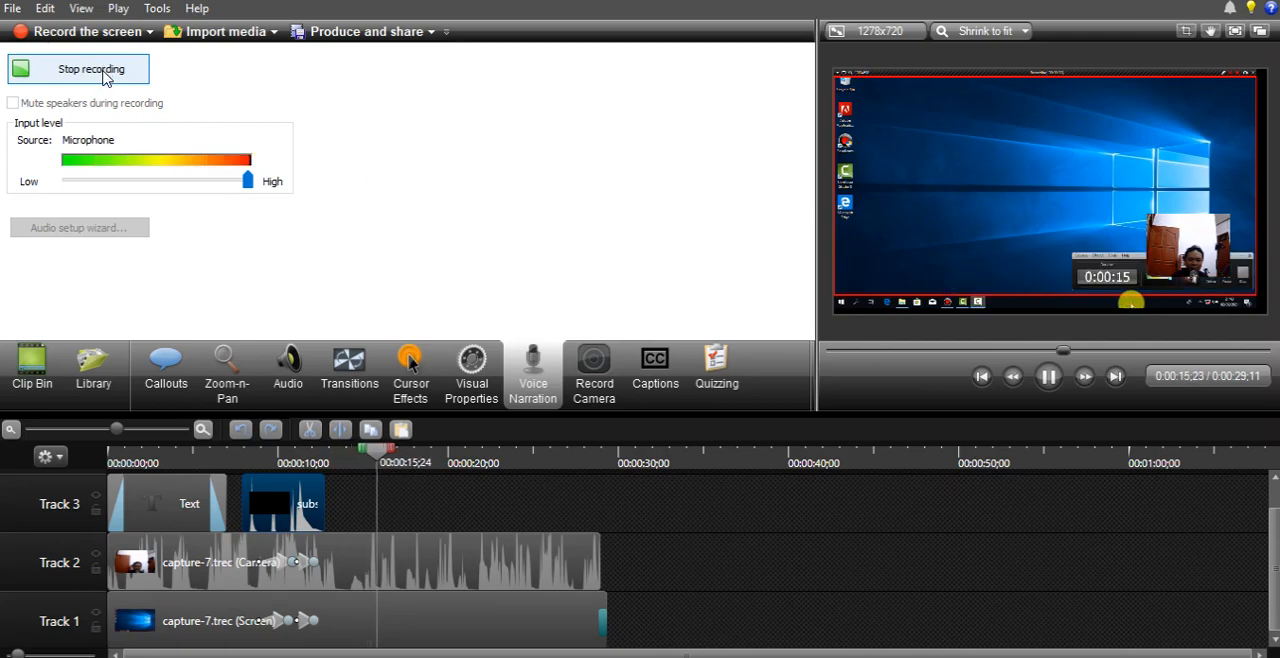
click(104, 70)
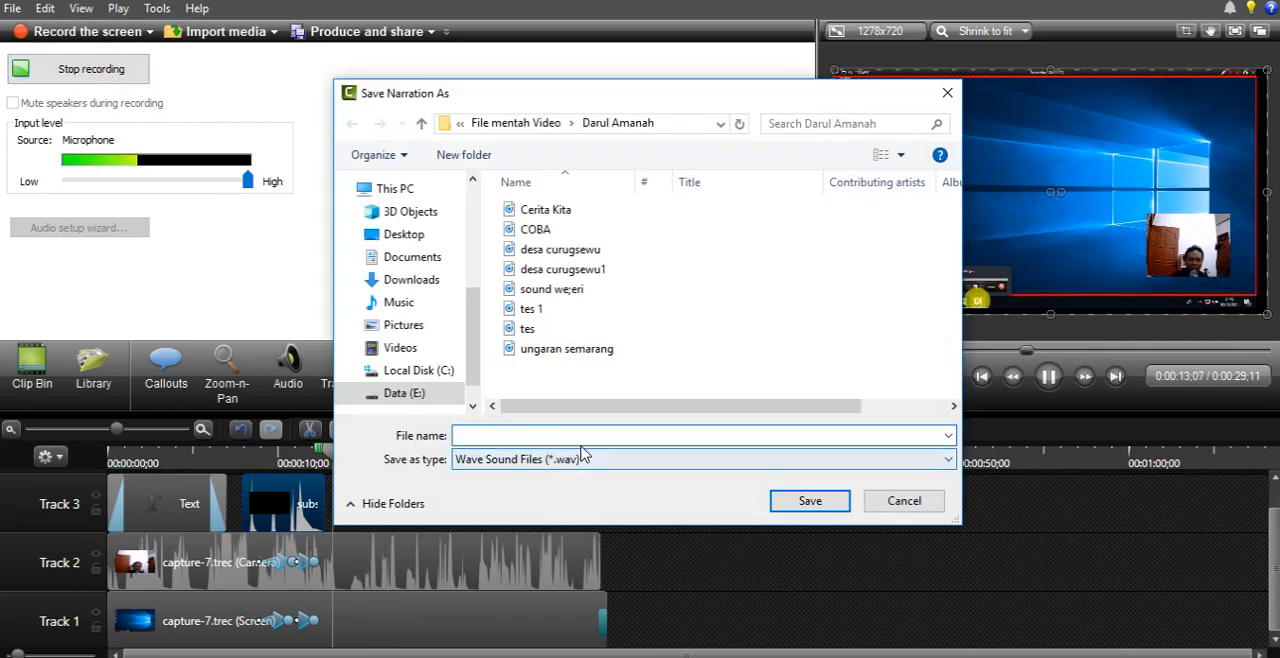
text(CO)
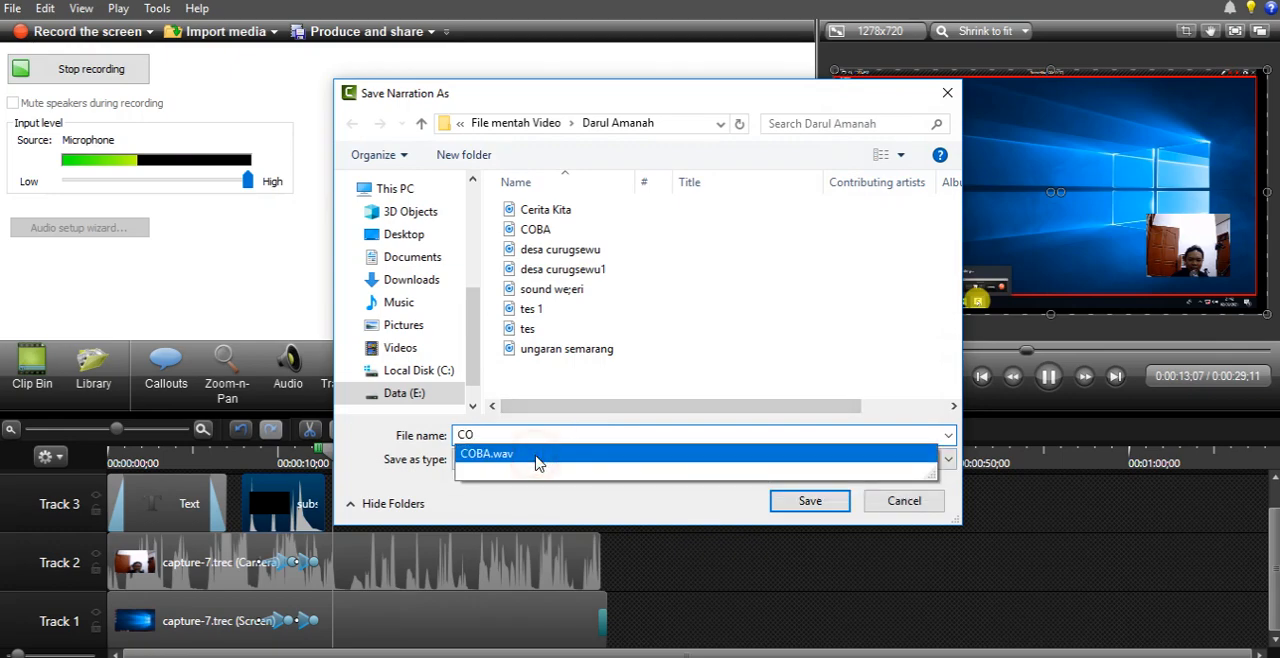
click(537, 458)
click(813, 503)
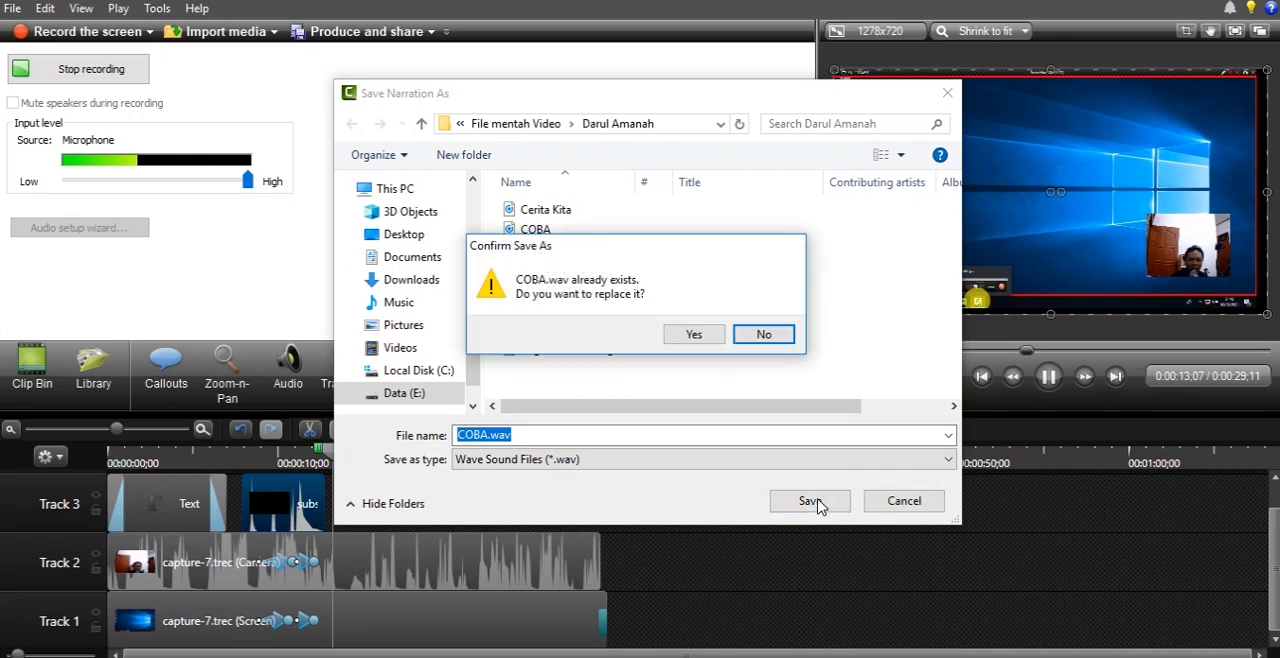
click(694, 336)
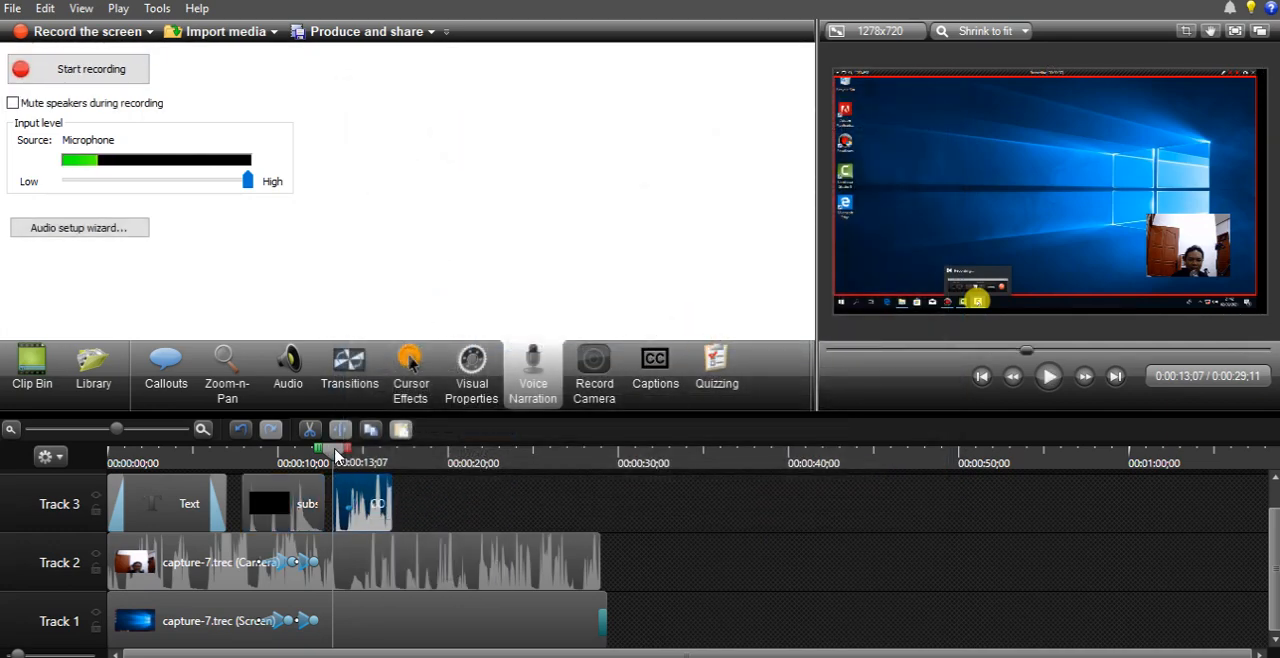
- Play the timeline from 0:00:12;12 to preview the voice narration, and show the camera recording settings
drag(333, 451, 319, 451)
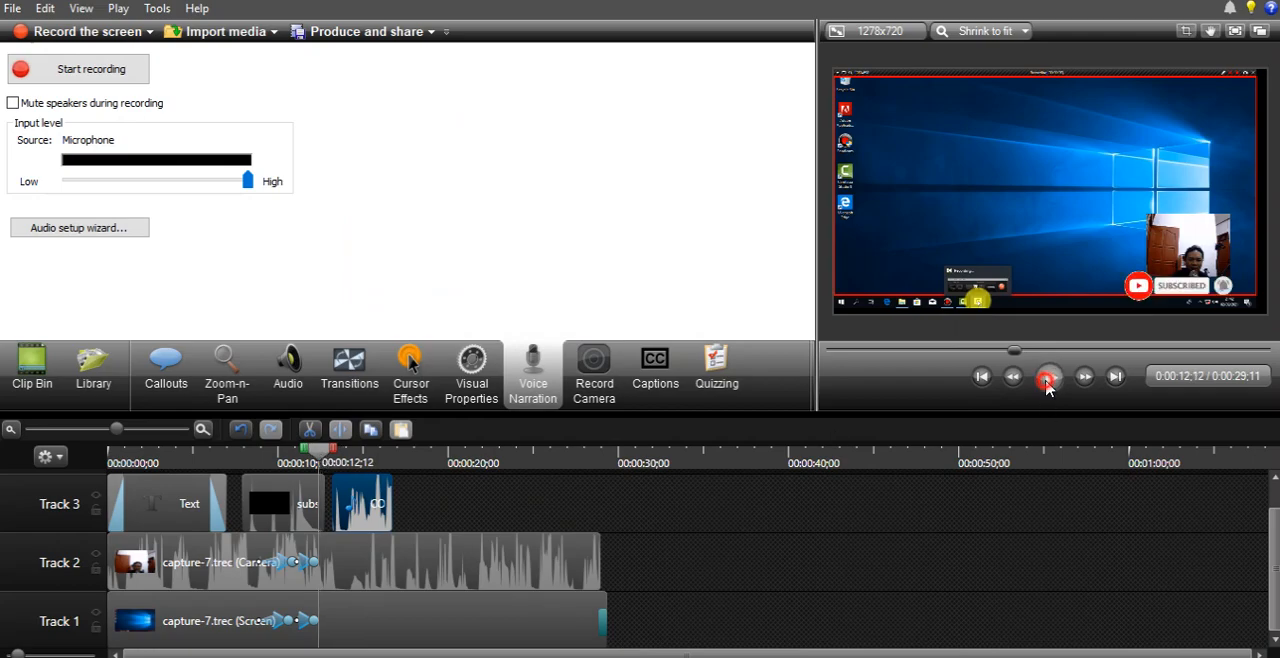
click(1048, 376)
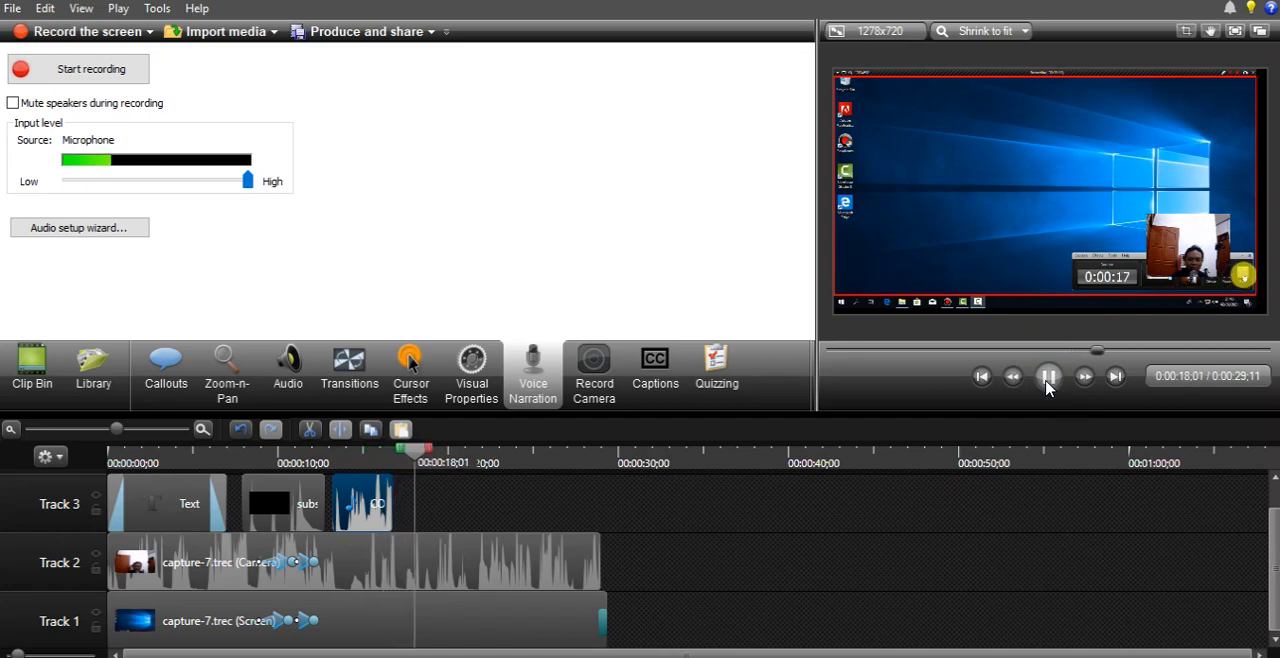
click(1048, 385)
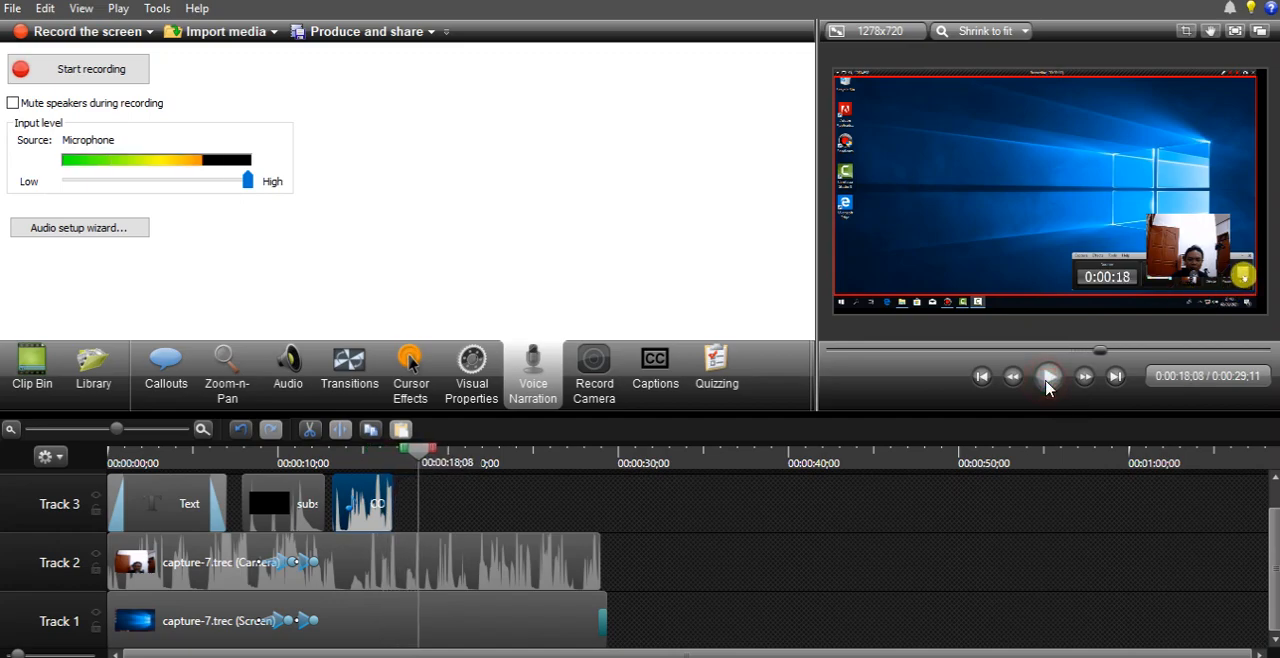
click(594, 372)
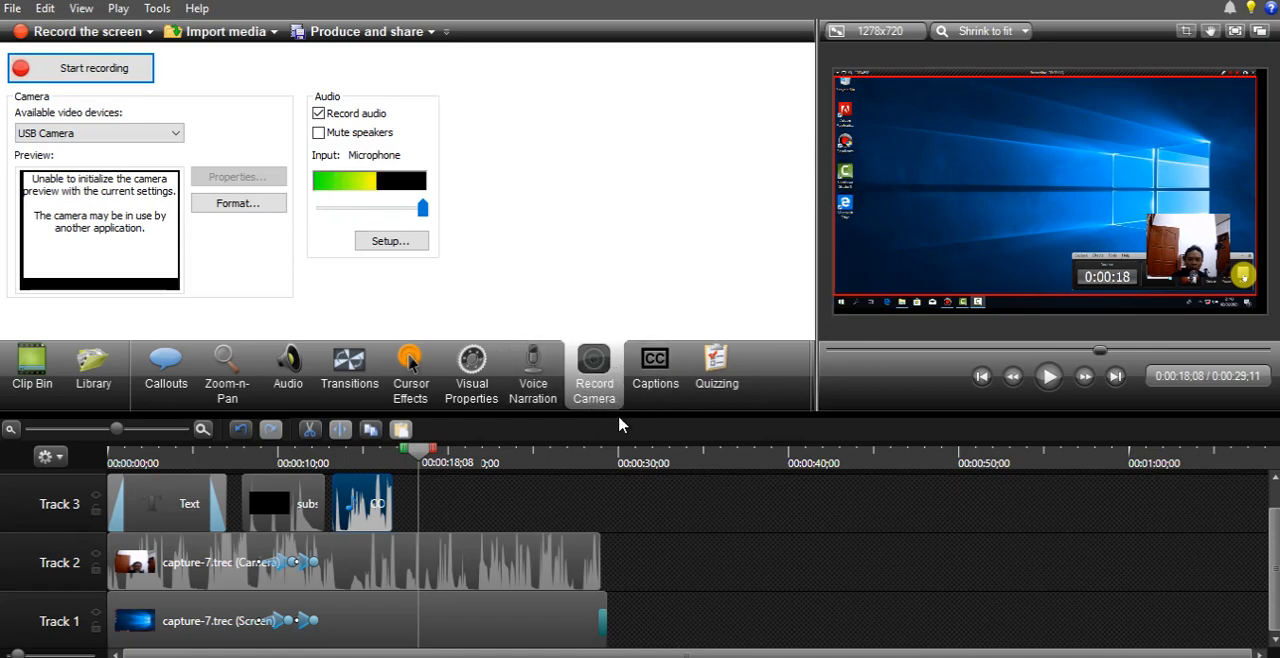
- Add the caption "AAAAAAAAAAA" at 0:00:19;24 on the timeline
click(665, 385)
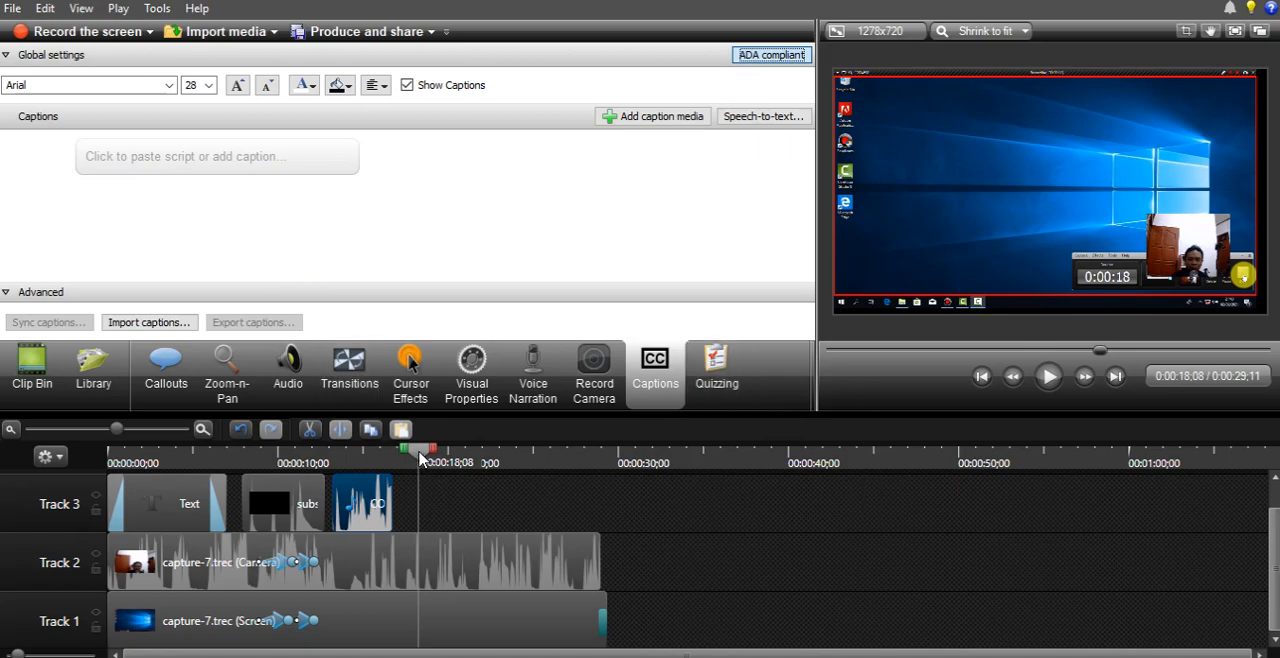
drag(420, 458, 447, 458)
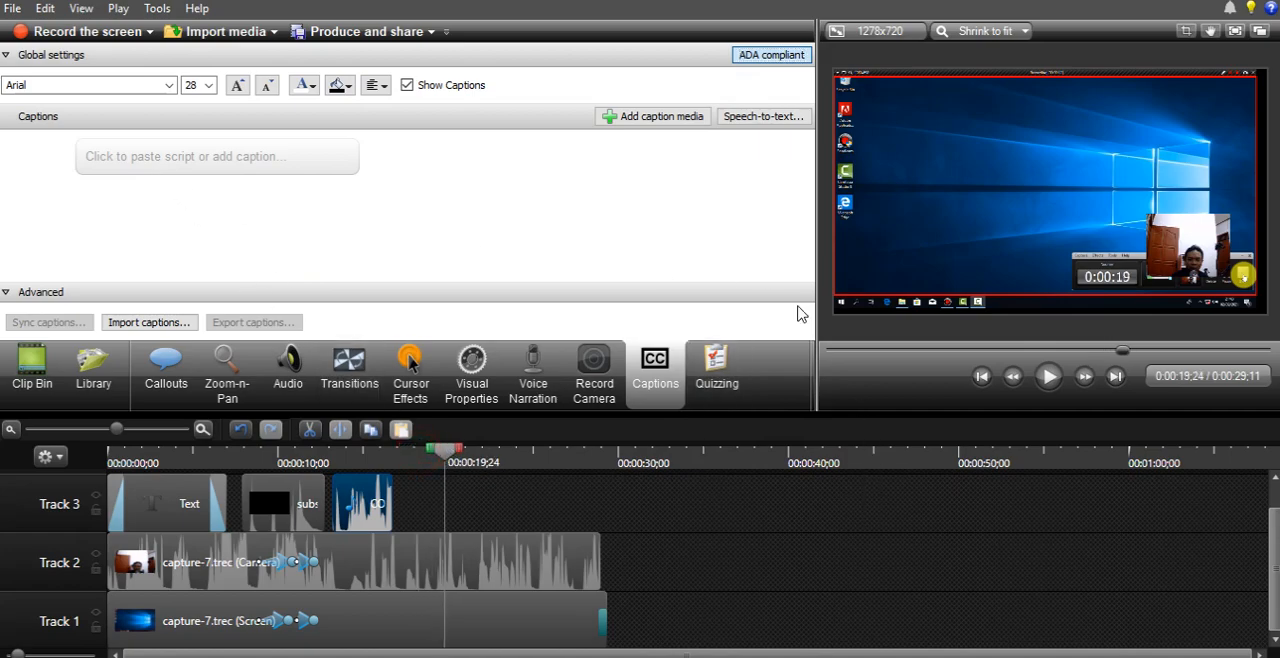
click(184, 154)
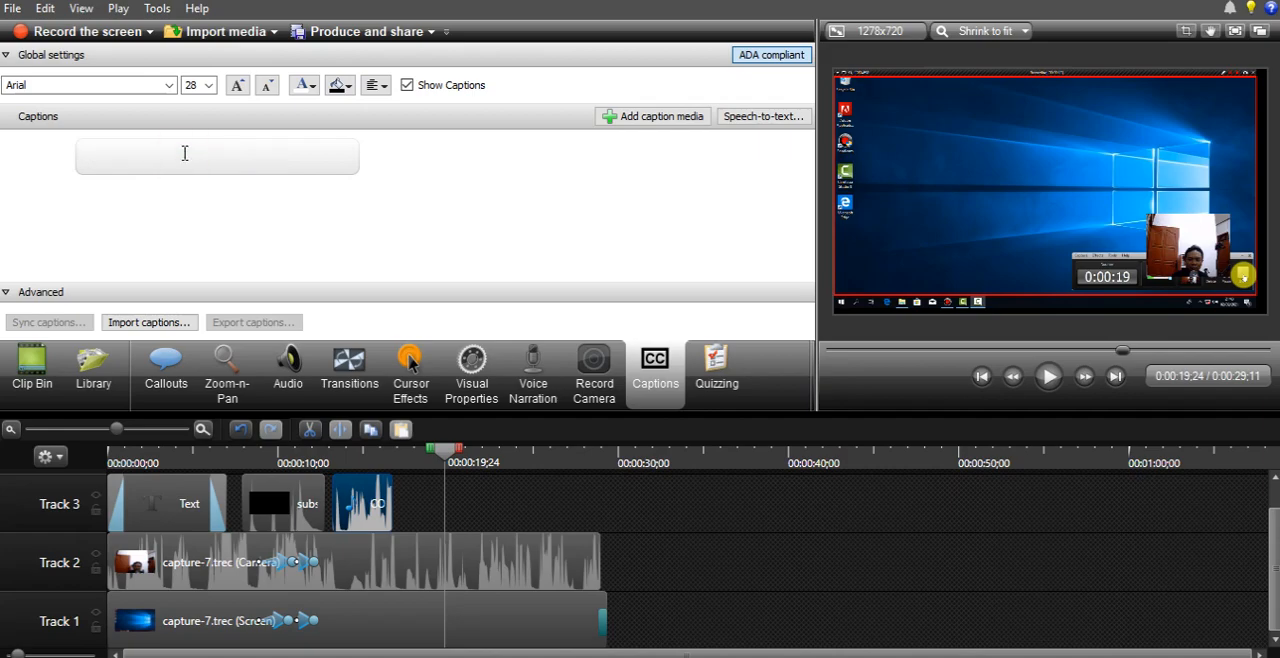
text(AAAAAAAAAAA)
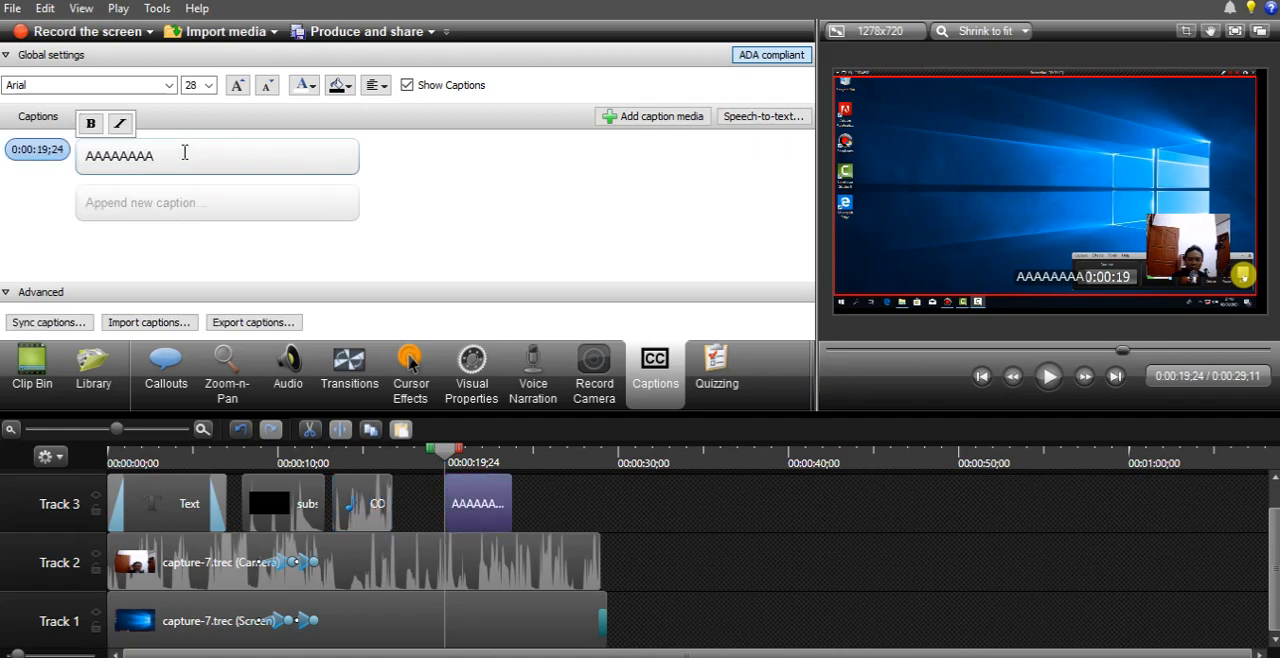
- Try to move the caption upward on the canvas, and undo the move
click(1052, 284)
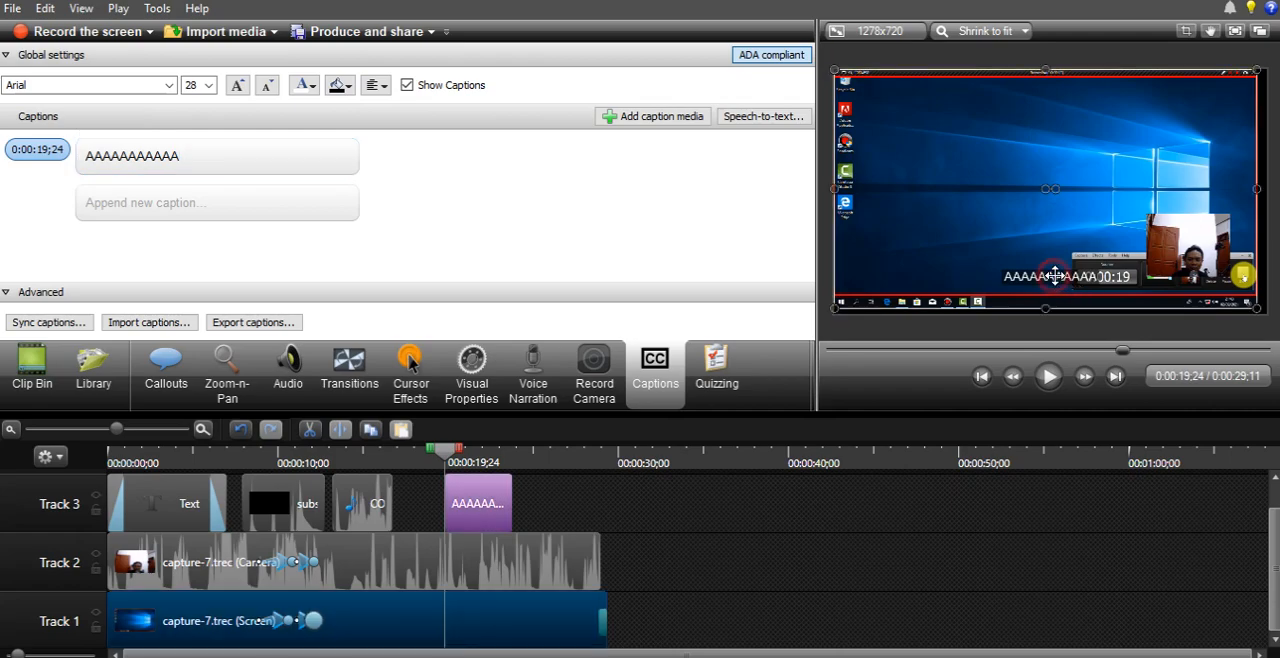
drag(1052, 274, 1052, 266)
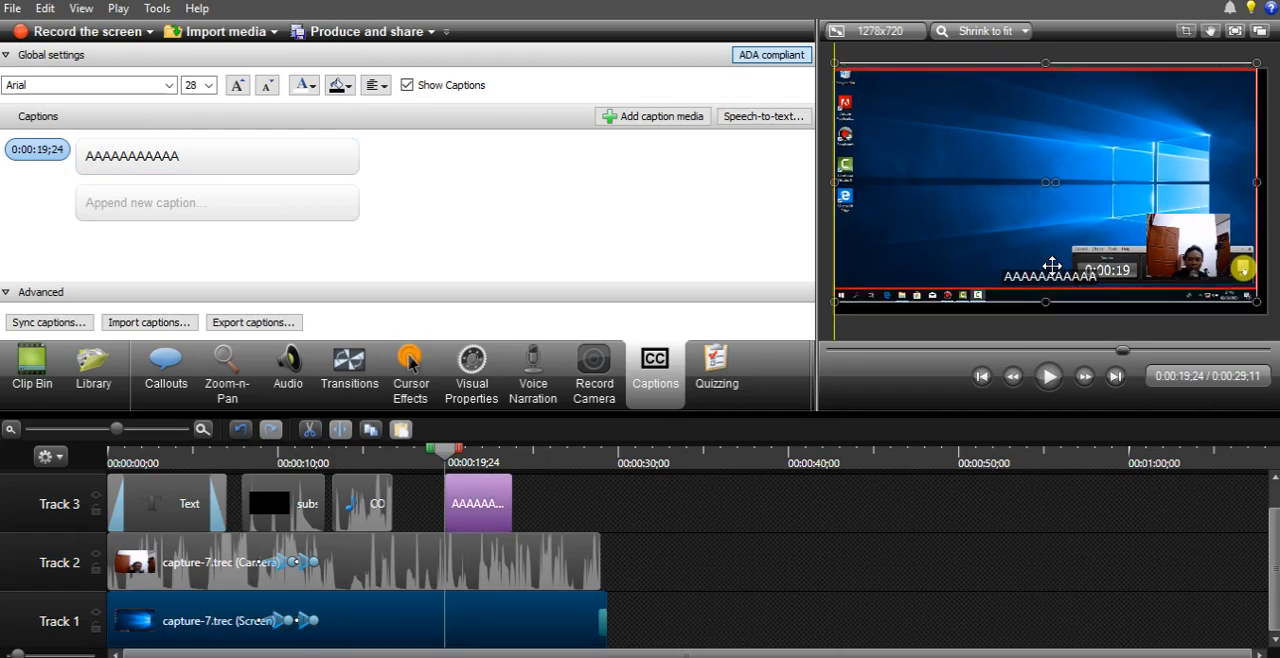
key(ctrl+z)
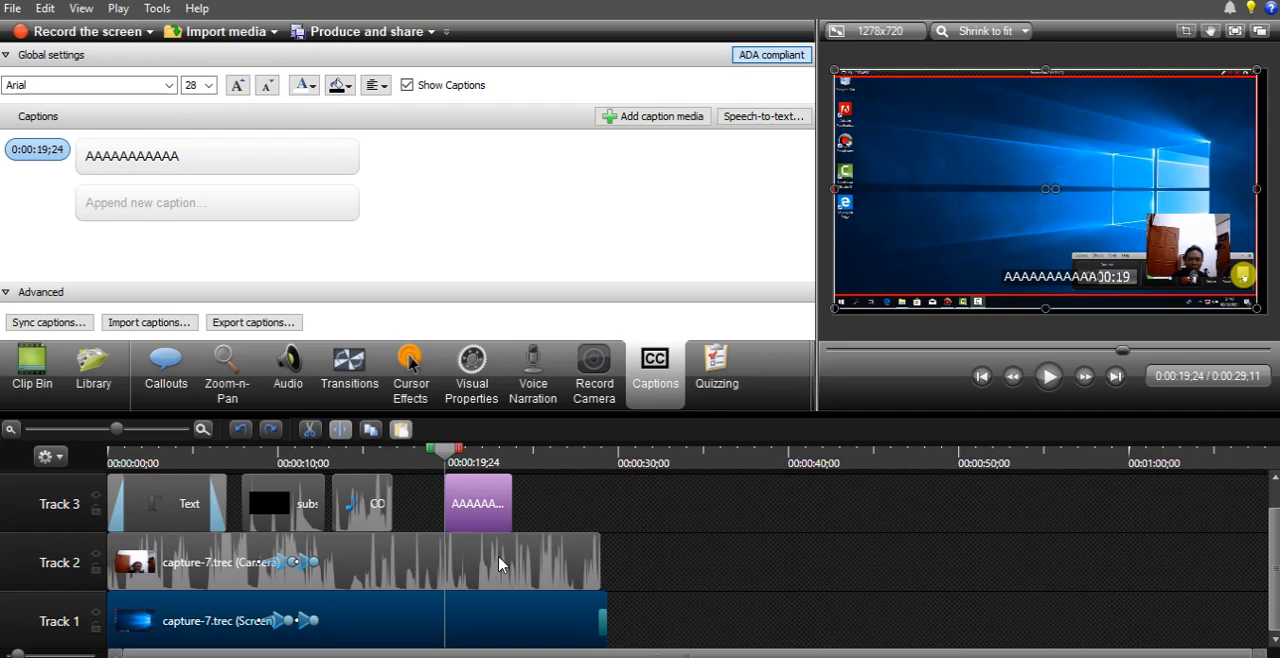
- Add a quiz at 0:00:24;20 on the timeline, keeping the name Quiz 1
drag(449, 452, 576, 465)
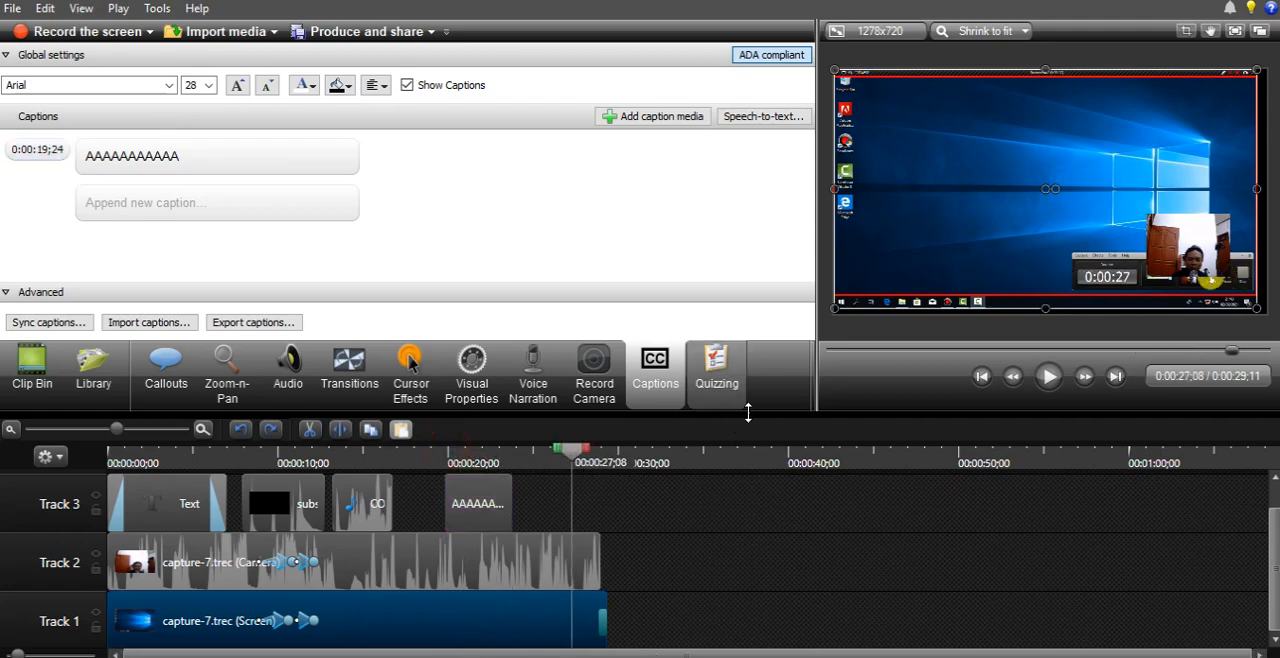
drag(571, 462, 528, 473)
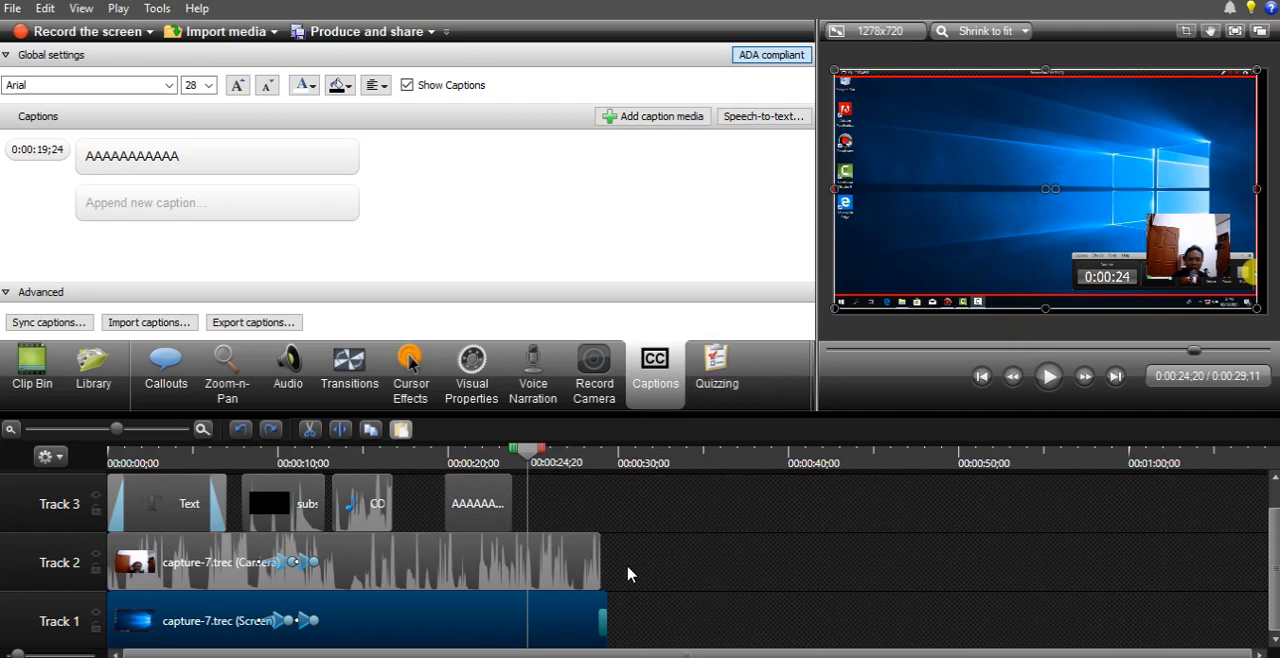
click(716, 375)
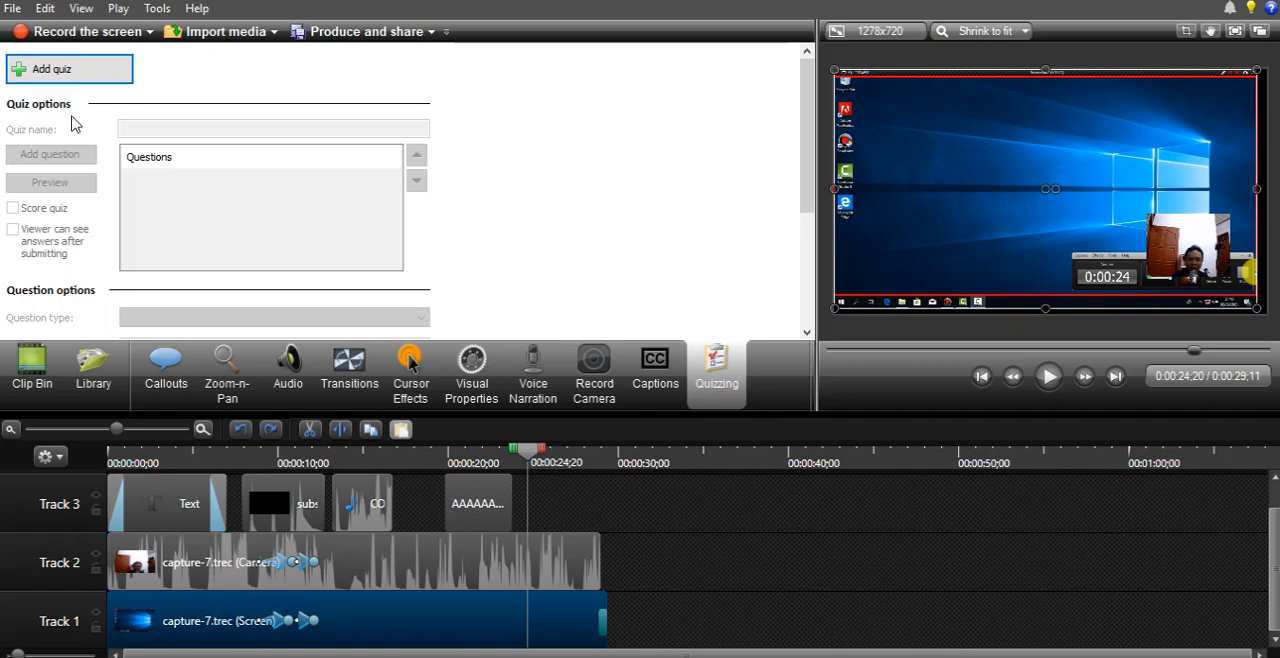
click(62, 76)
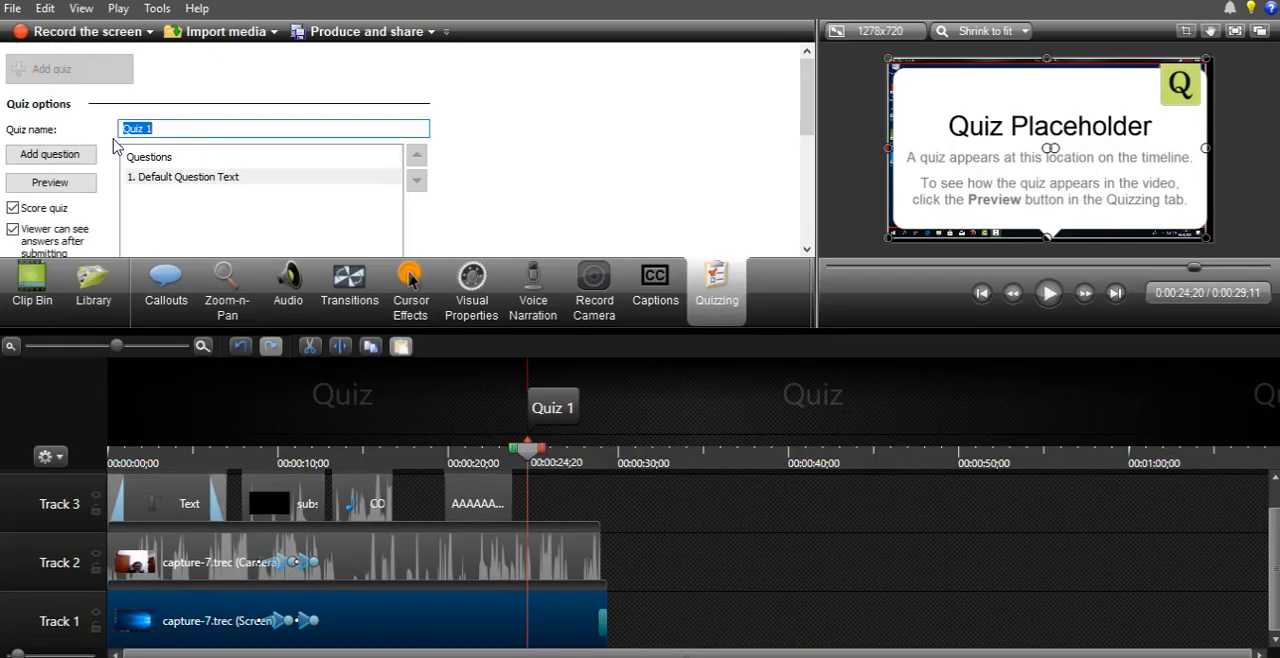
click(171, 130)
- Replace the default question text of the multiple-choice question with "SUDAH SIAP ?"
drag(808, 137, 800, 203)
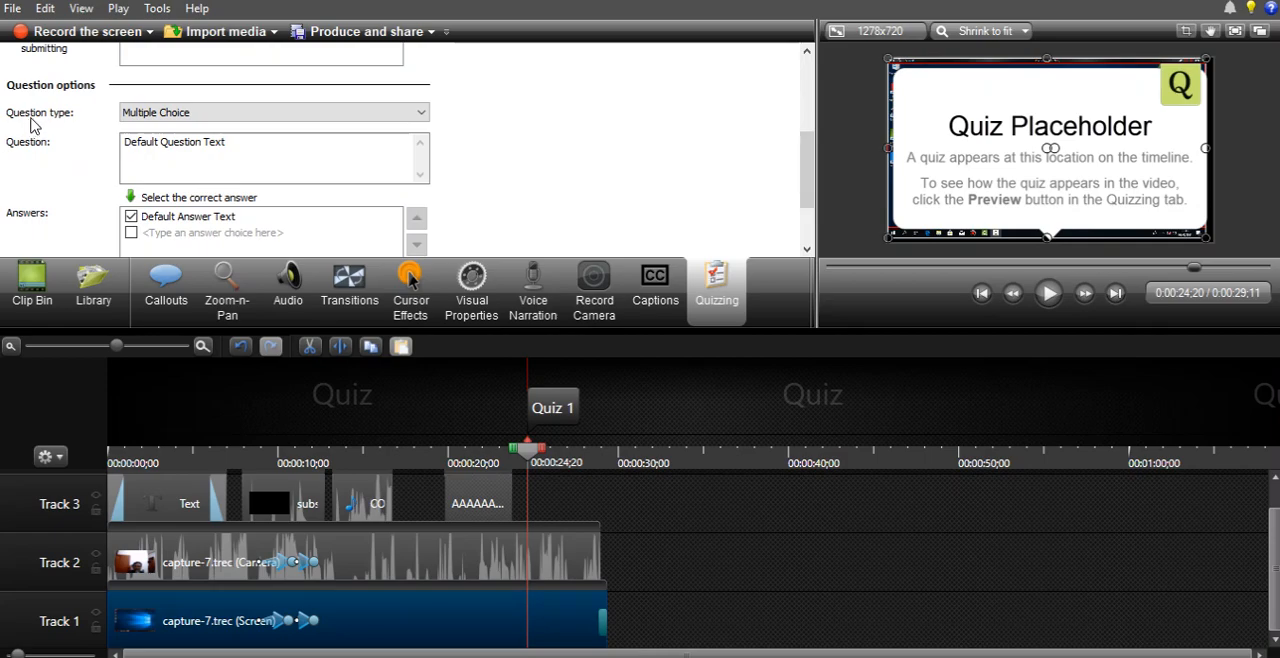
click(243, 146)
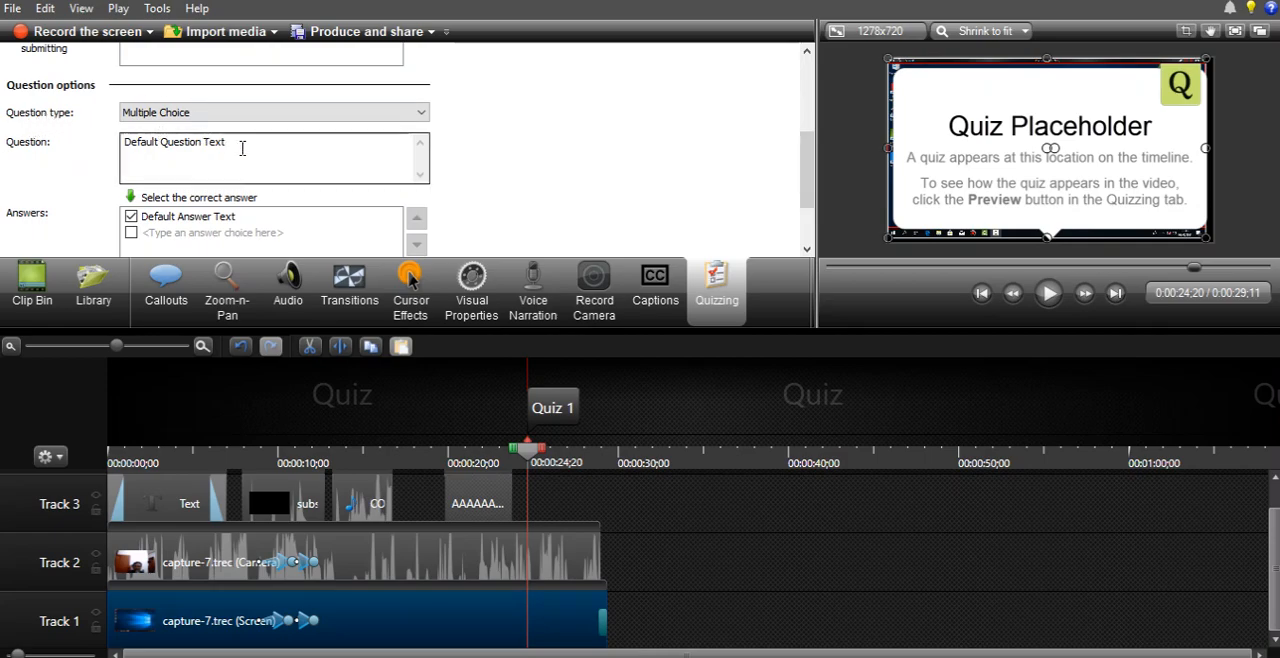
drag(1, 133, 326, 136)
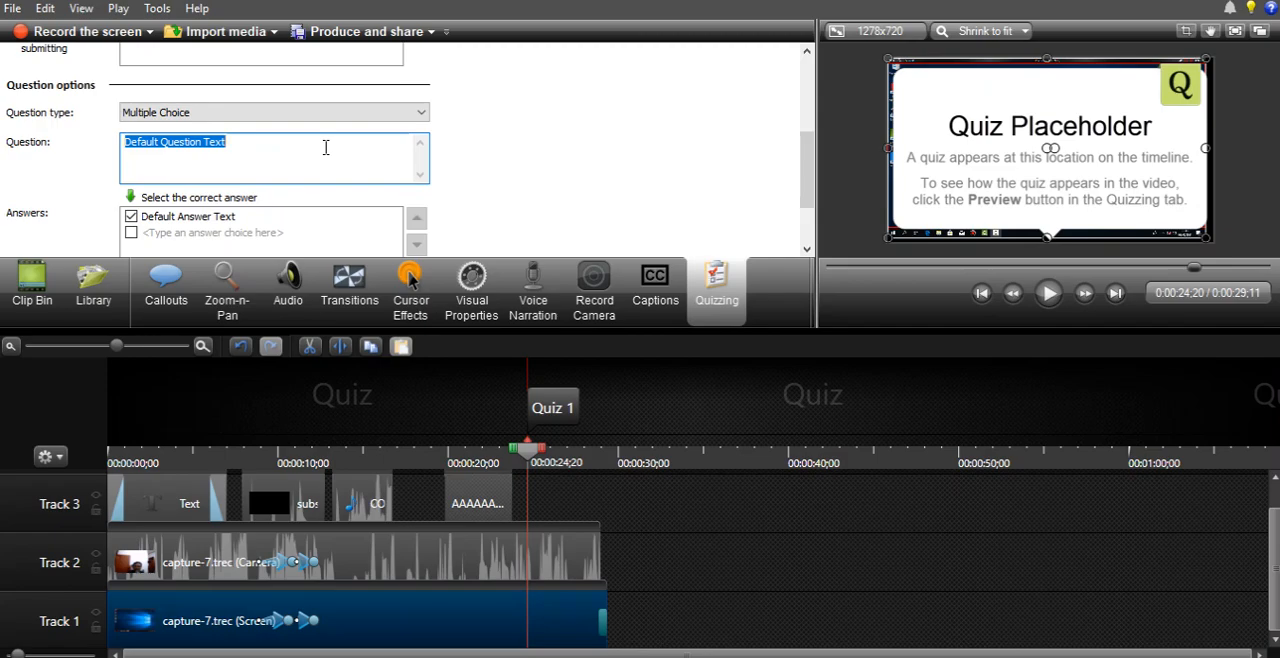
text(SUD)
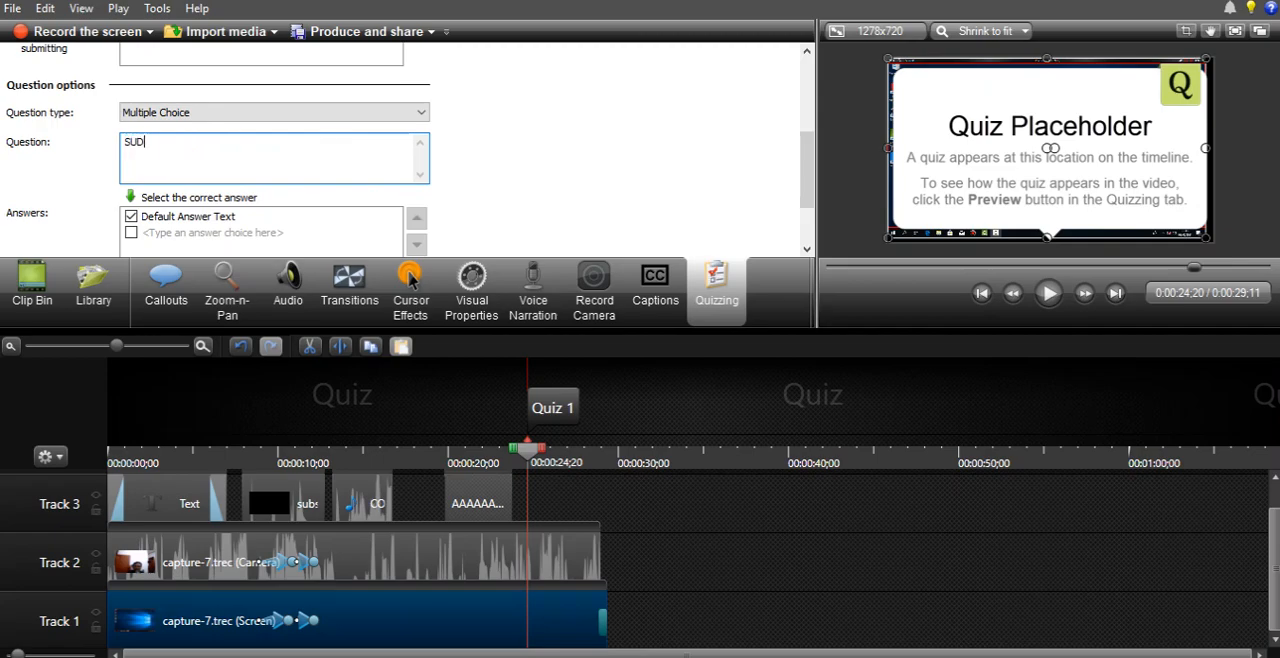
text(AH)
- Enter the answer choices OK and NO for the question, keeping OK marked as the correct answer
scroll(810, 160, down, 3)
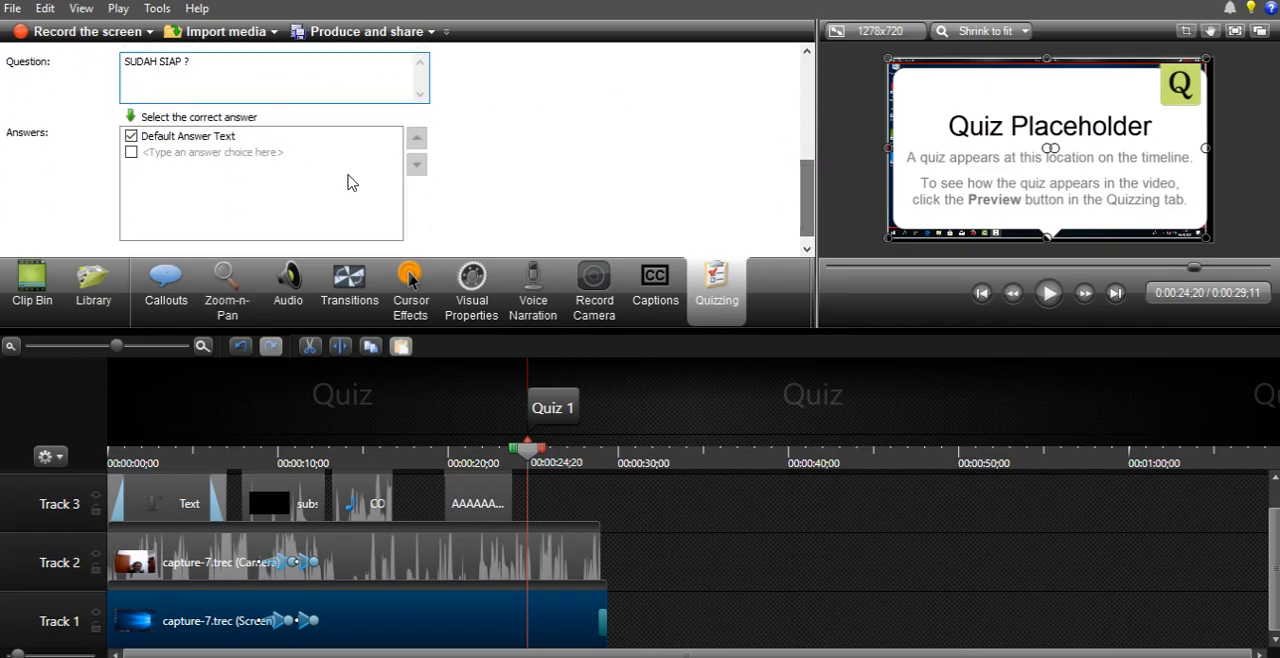
click(197, 143)
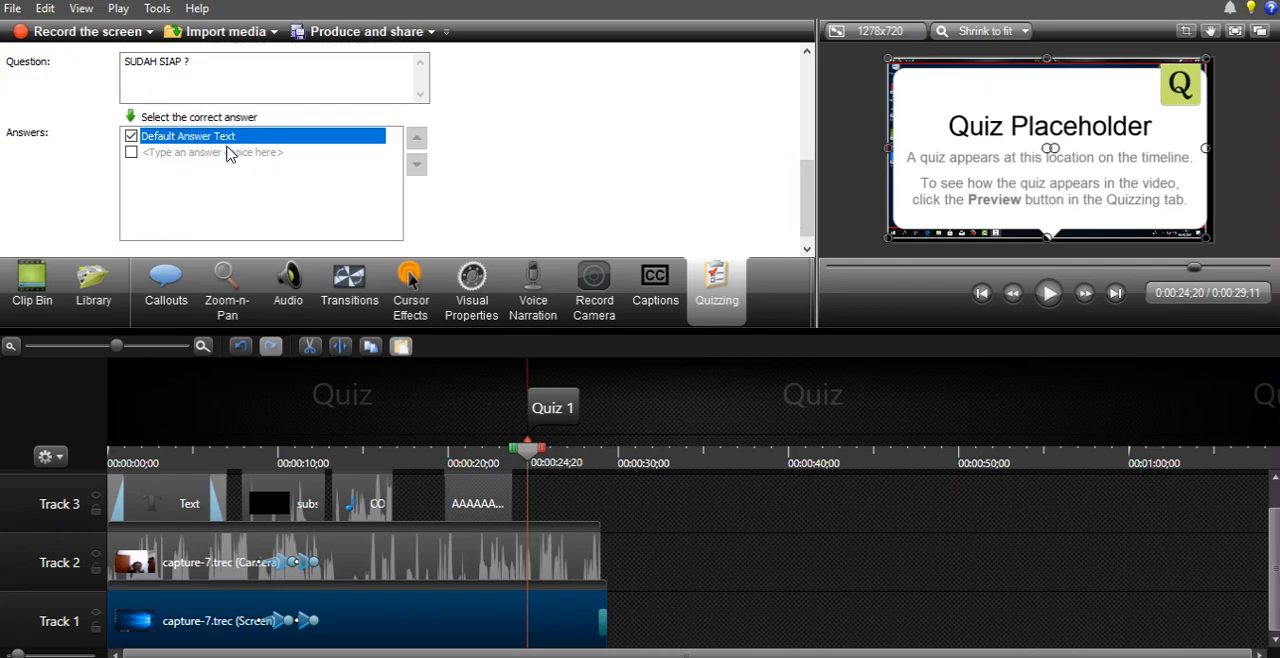
text(OK)
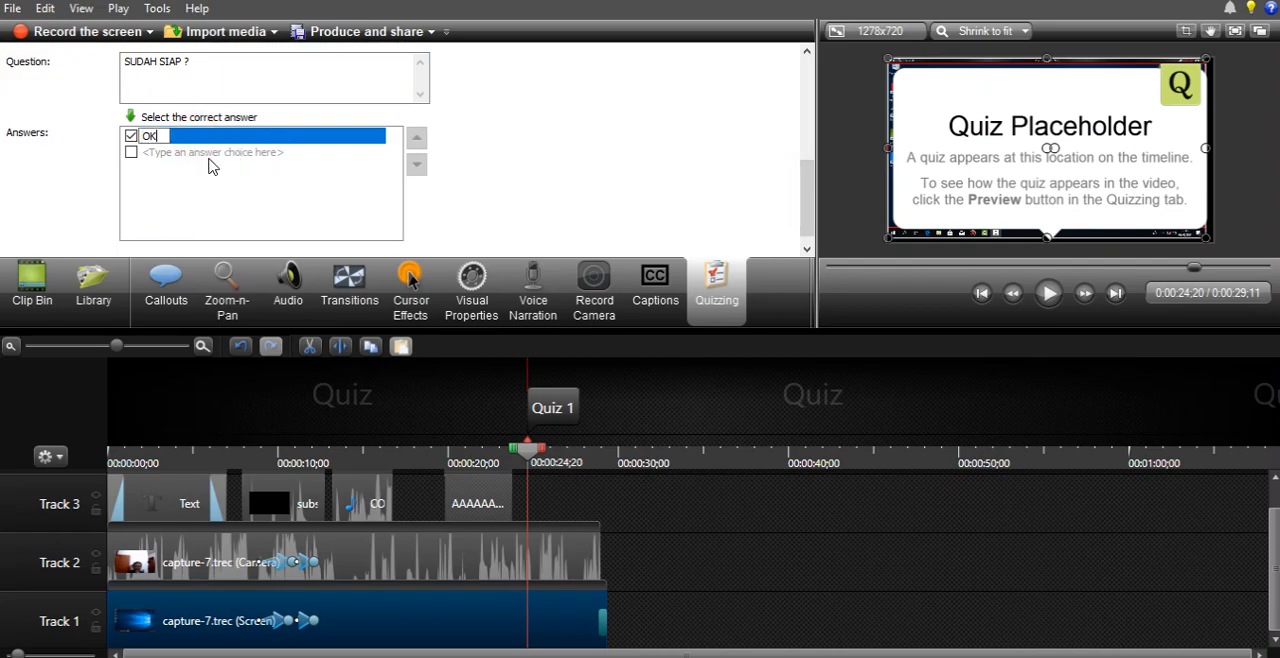
click(206, 158)
text(NO)
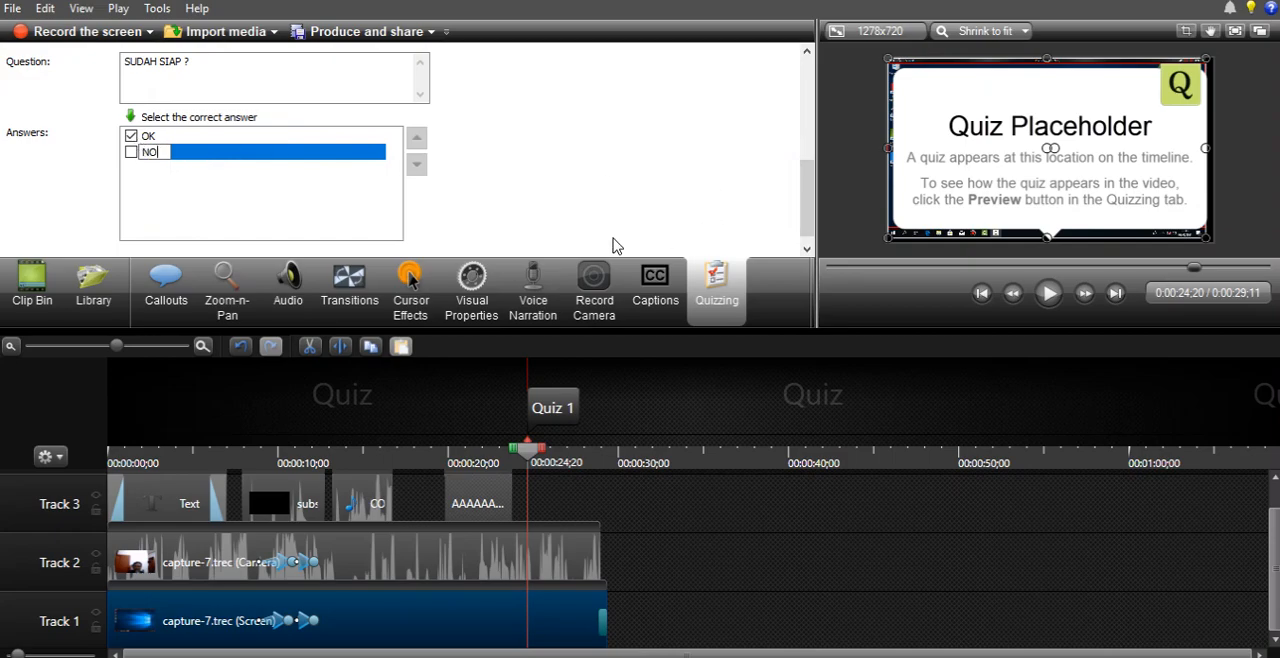
drag(810, 190, 792, 67)
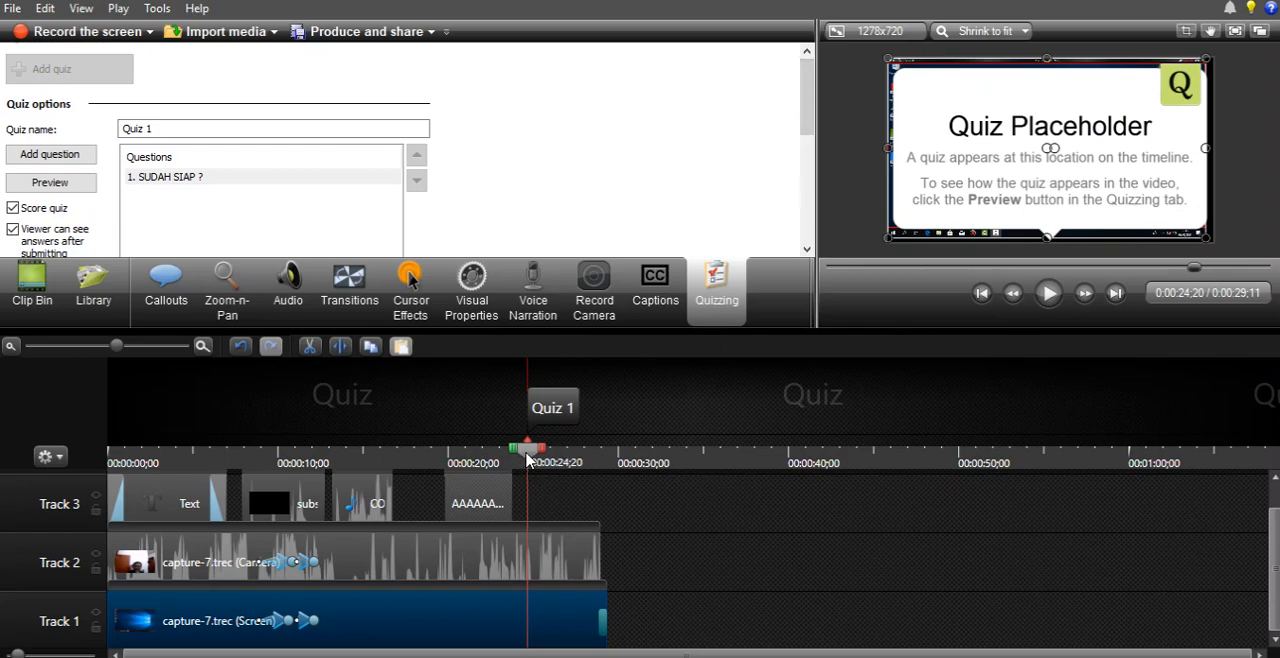
- Play the first few seconds of the timeline from its start
drag(527, 450, 242, 452)
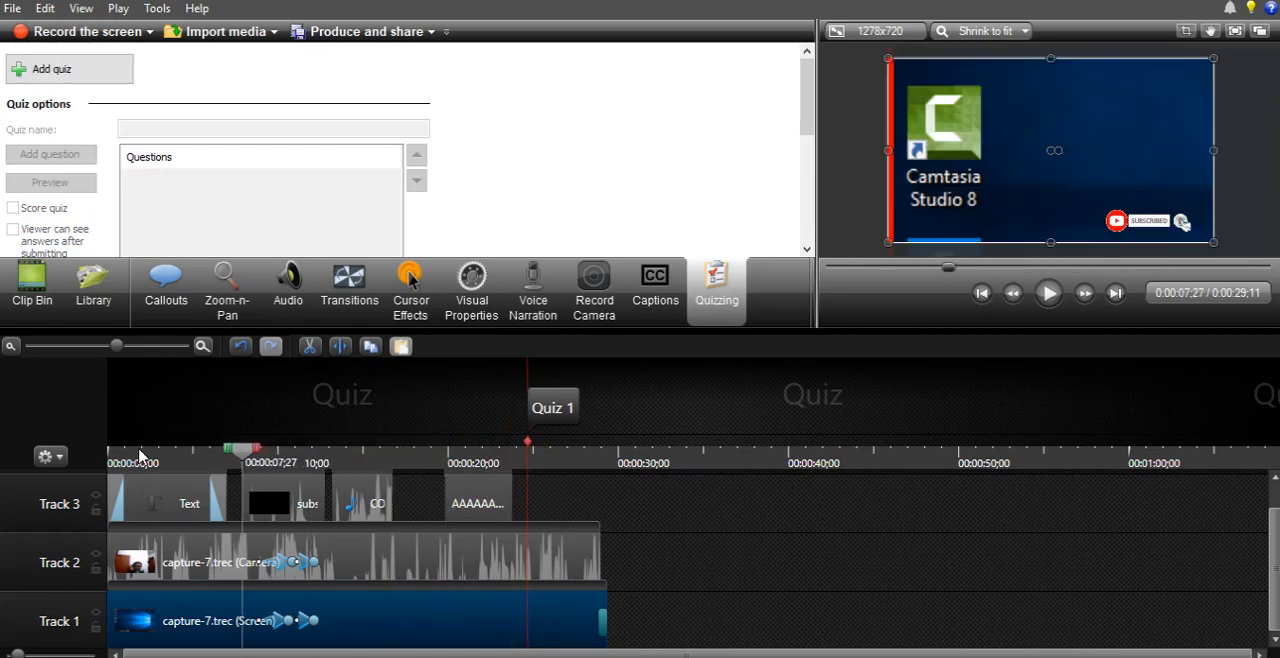
drag(140, 457, 112, 452)
click(1049, 294)
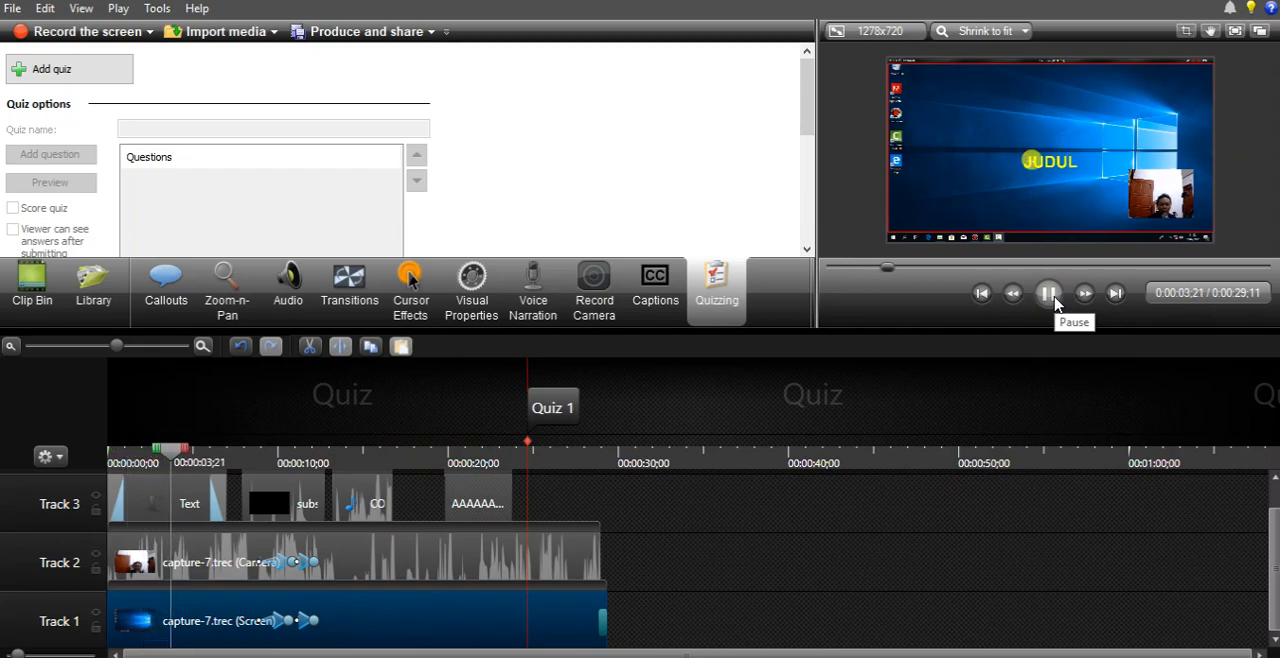
click(1049, 294)
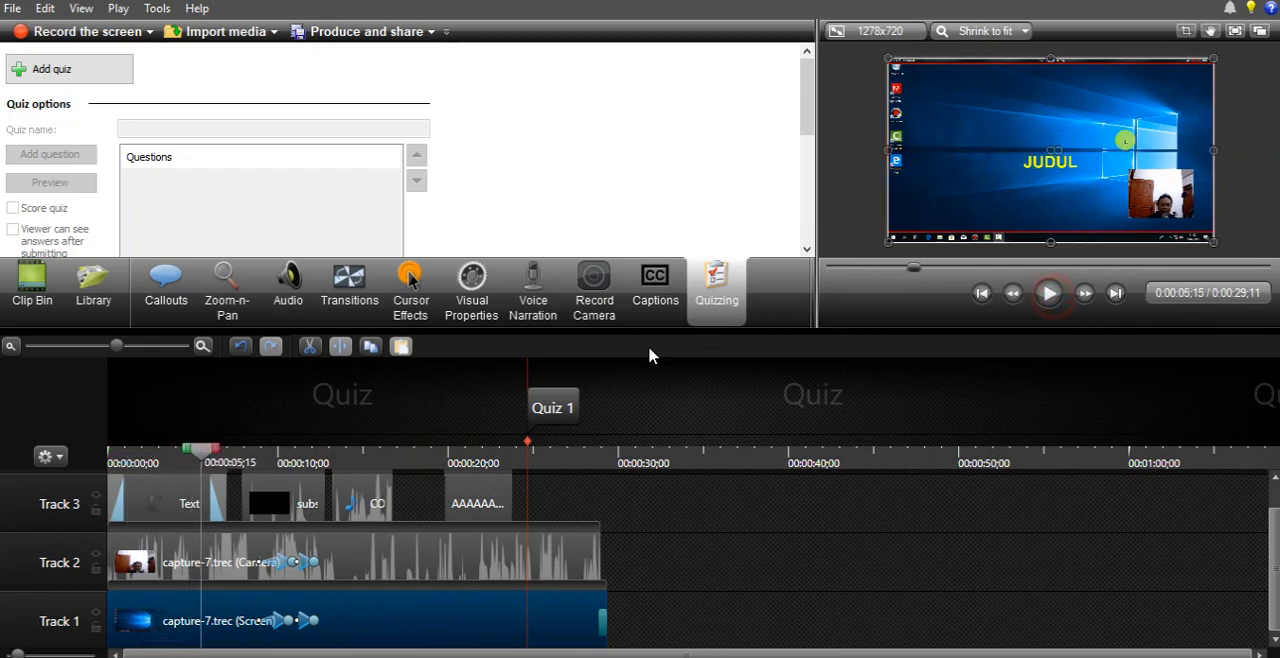
- Play the timeline from 0:00:22;24 past the Quiz 1 marker
click(457, 451)
drag(457, 451, 495, 450)
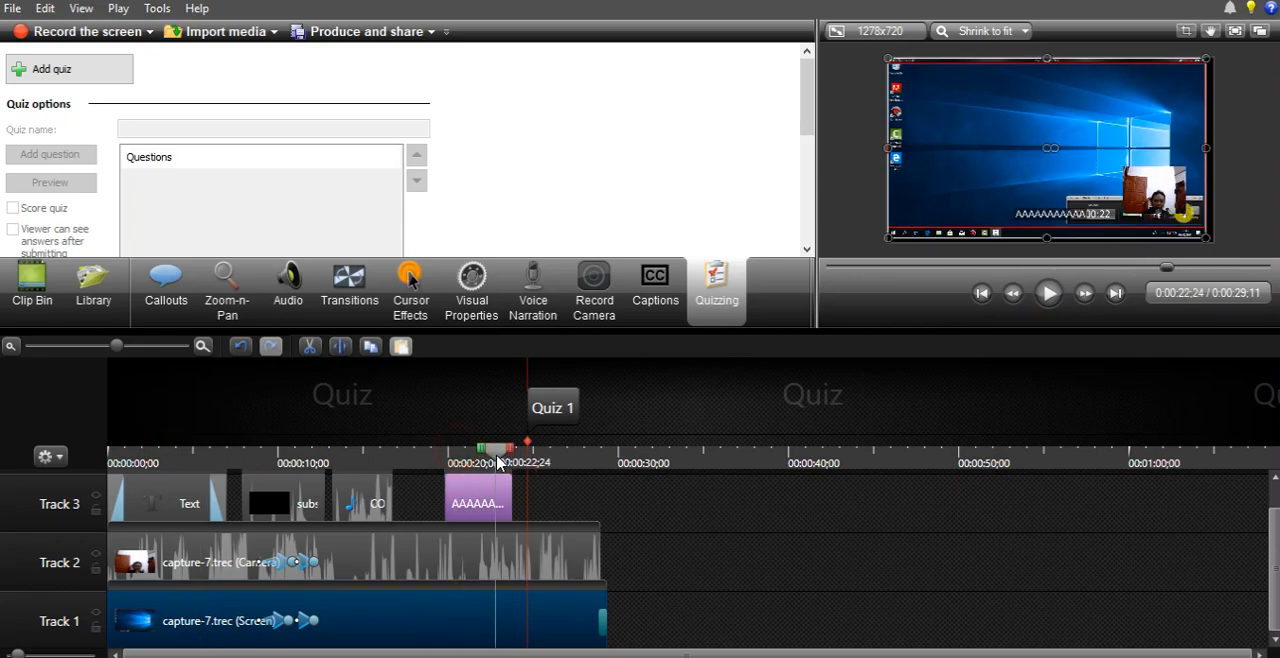
click(1048, 293)
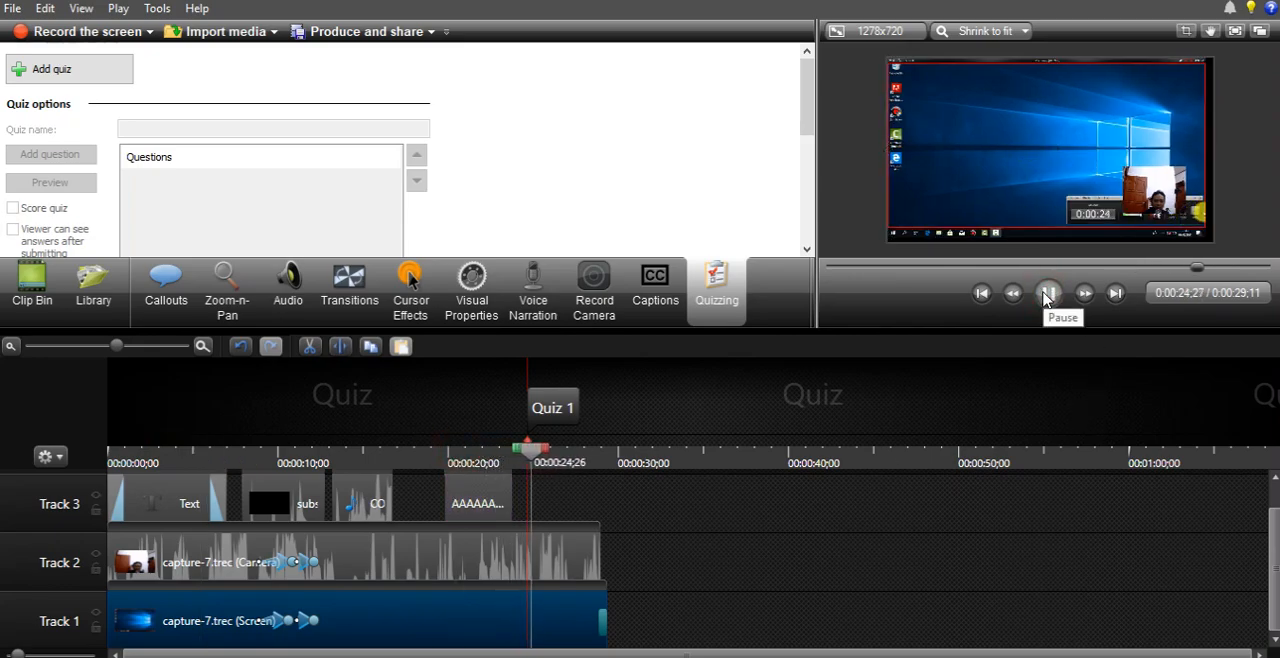
click(1048, 293)
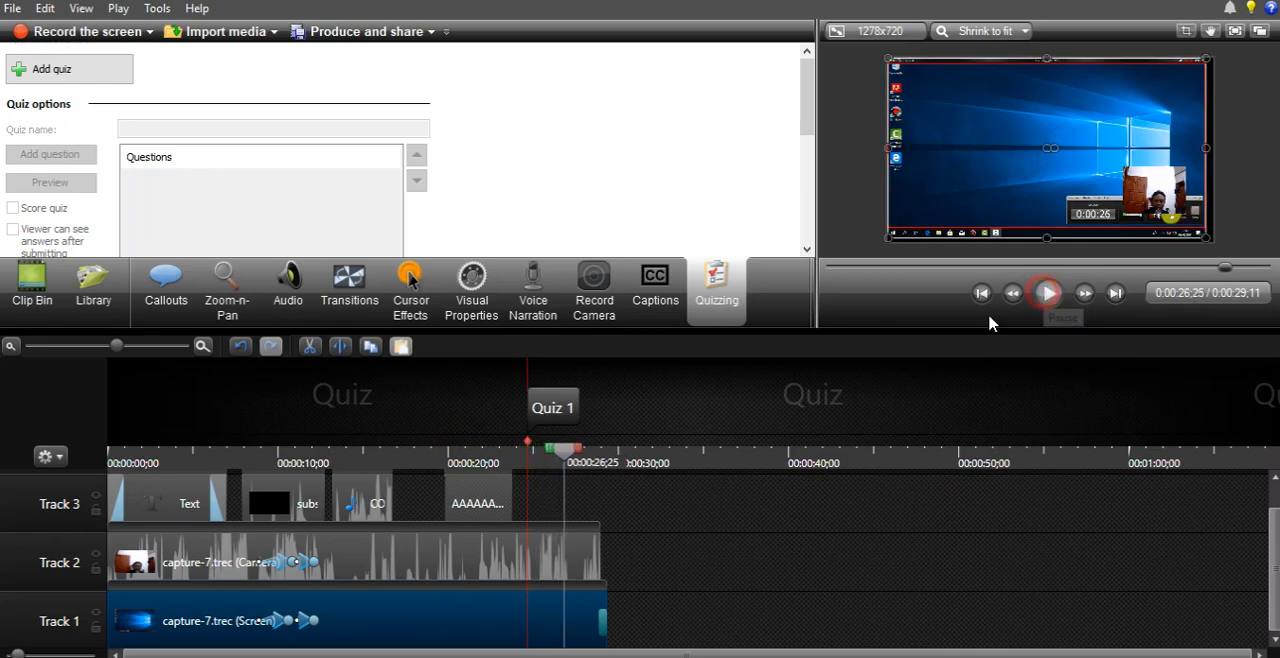
- Move the Quiz 1 marker to the very start of the timeline and place the playhead there
click(560, 418)
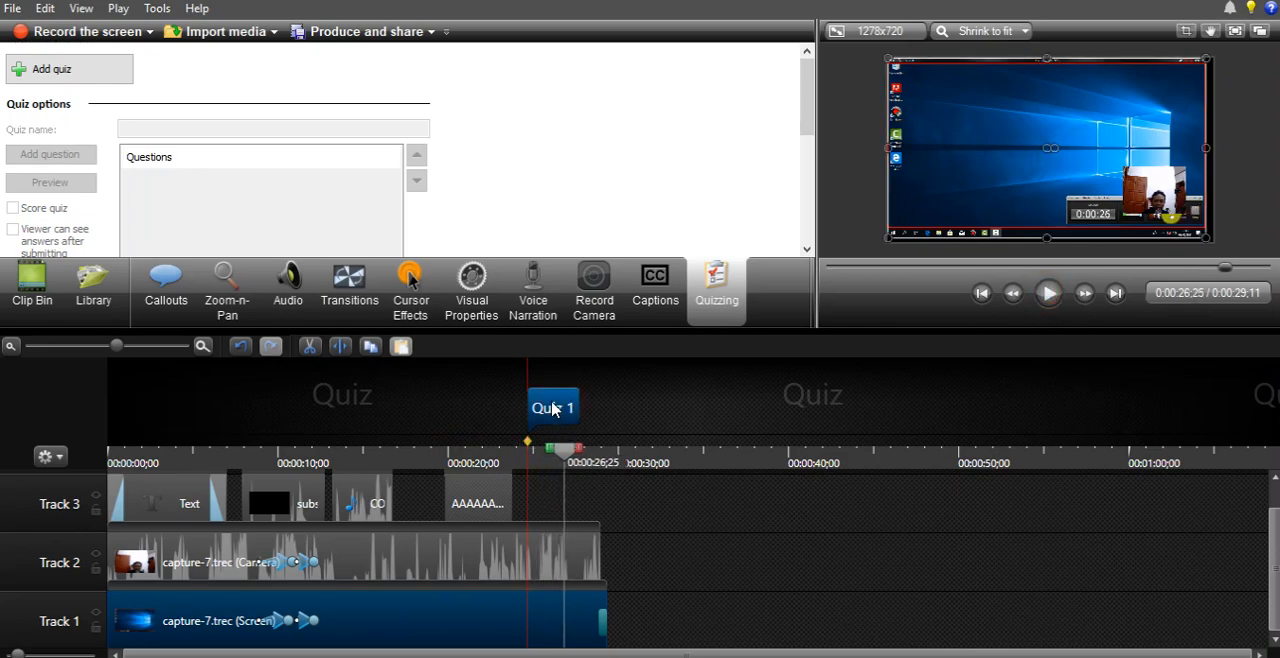
drag(557, 416, 125, 410)
drag(565, 451, 44, 456)
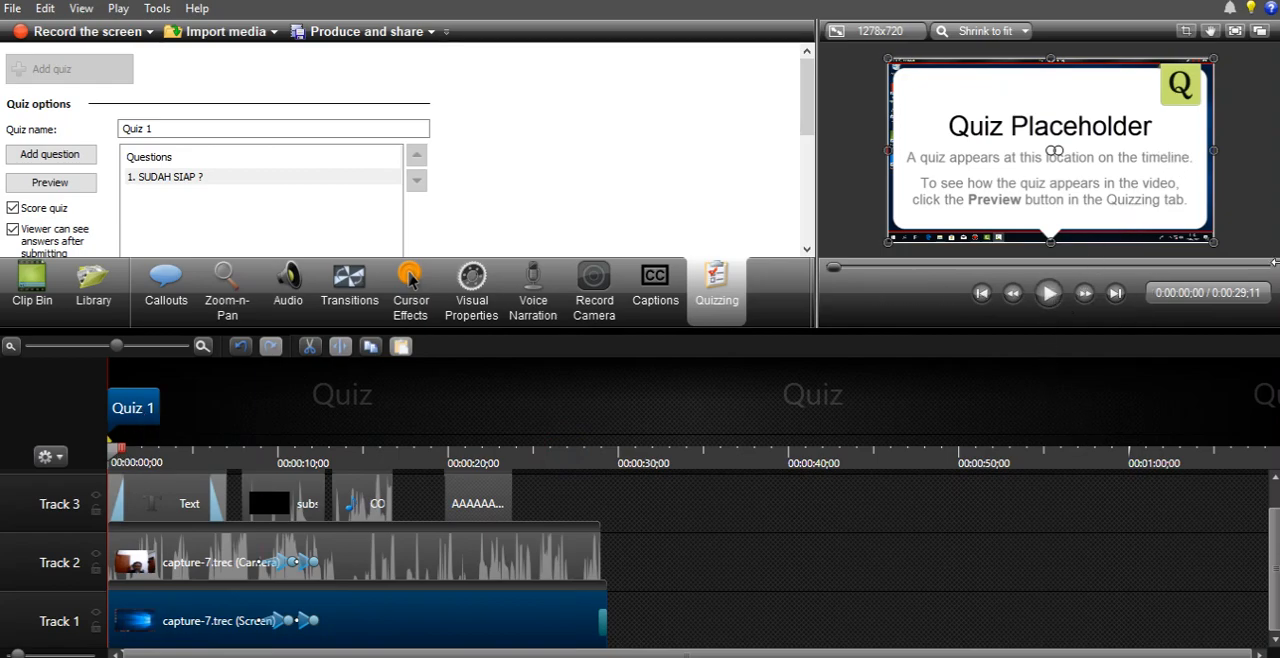
- View the quiz placeholder on the canvas in full-screen mode, and exit full screen
click(1235, 31)
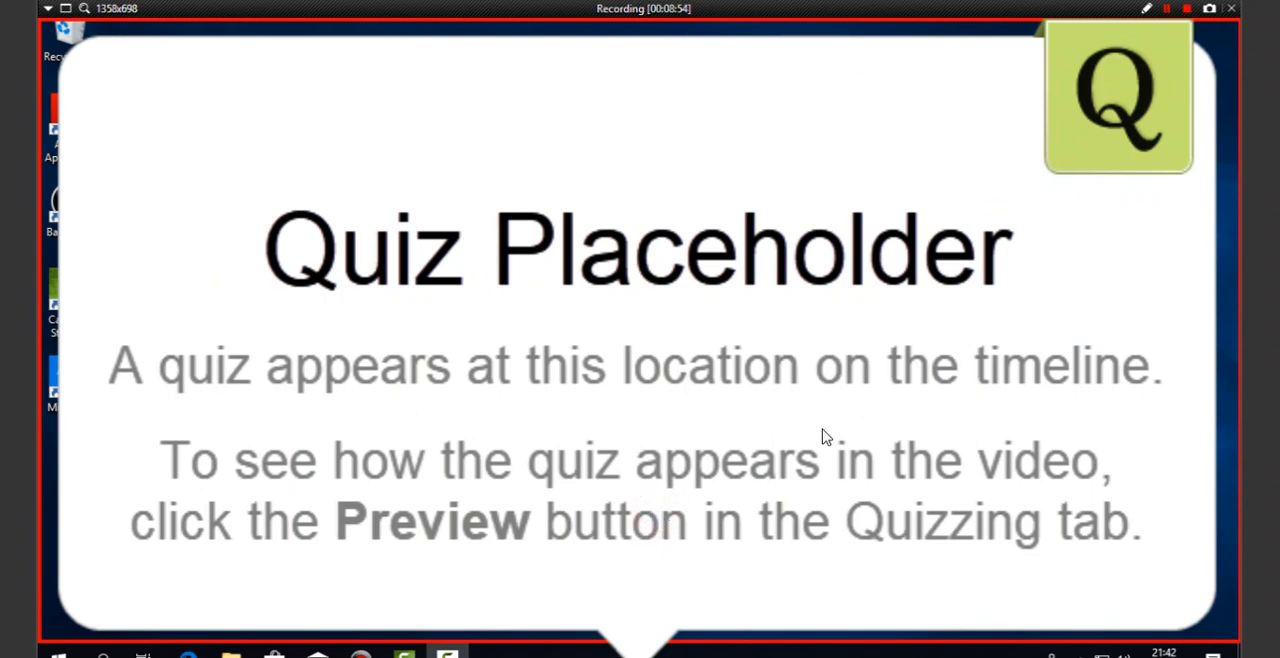
click(986, 330)
click(606, 530)
click(579, 360)
click(303, 158)
click(790, 24)
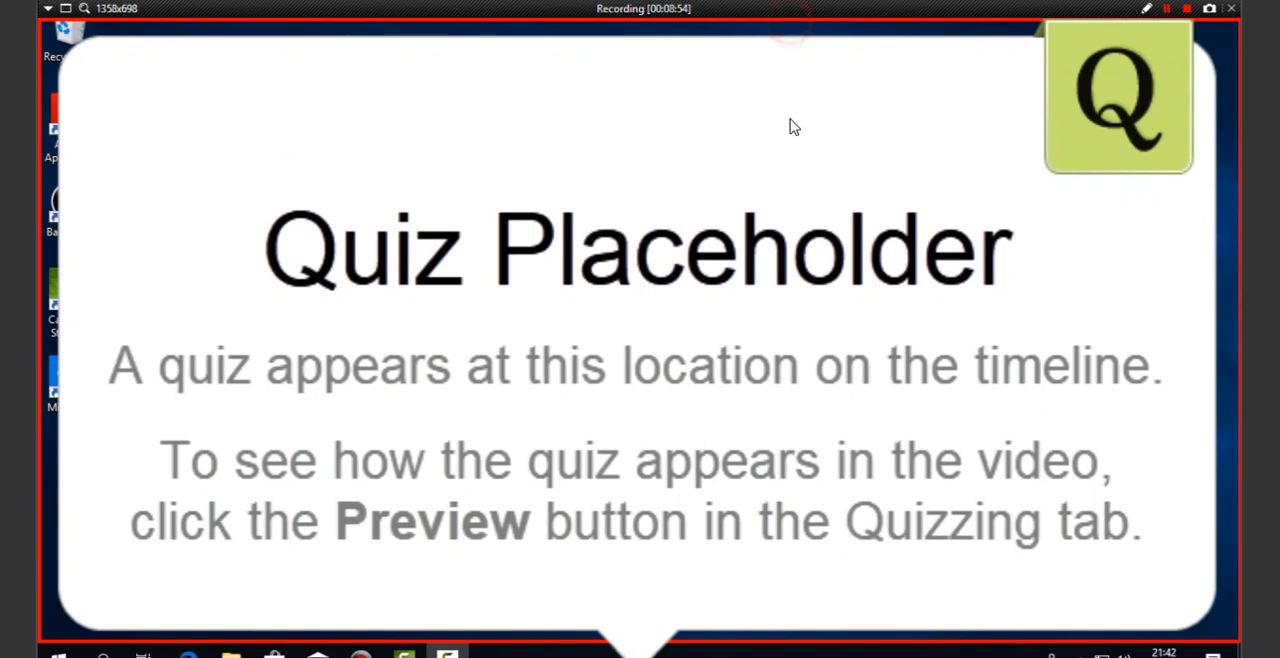
right_click(986, 350)
key(Escape)
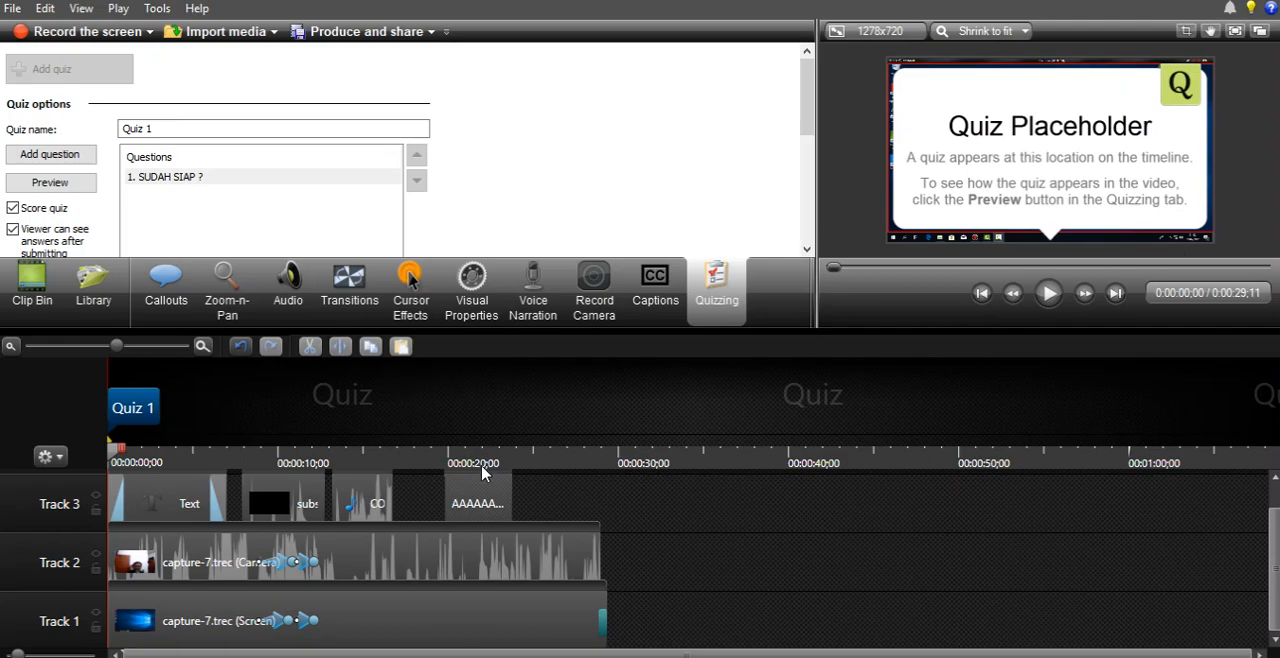
- Set the playhead to 0:00:19;24, and view the video's editing dimensions without changing them
drag(482, 472, 444, 465)
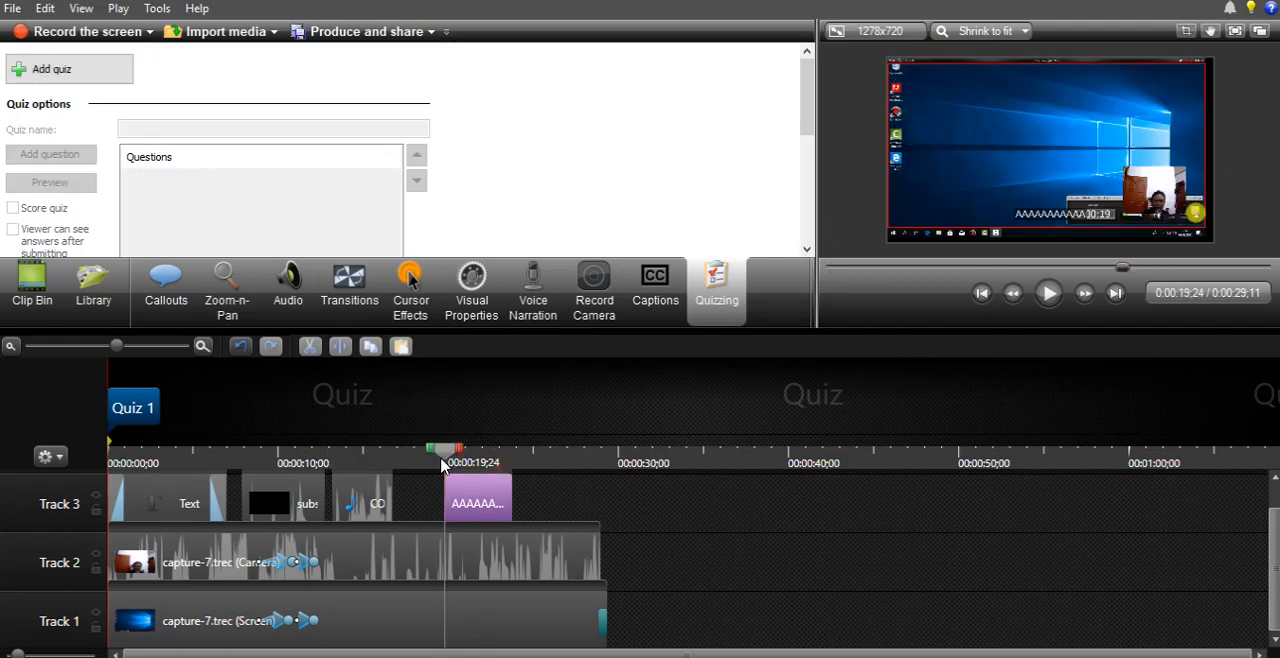
mouse_move(818, 165)
mouse_down()
mouse_move(626, 176)
mouse_move(811, 174)
mouse_up()
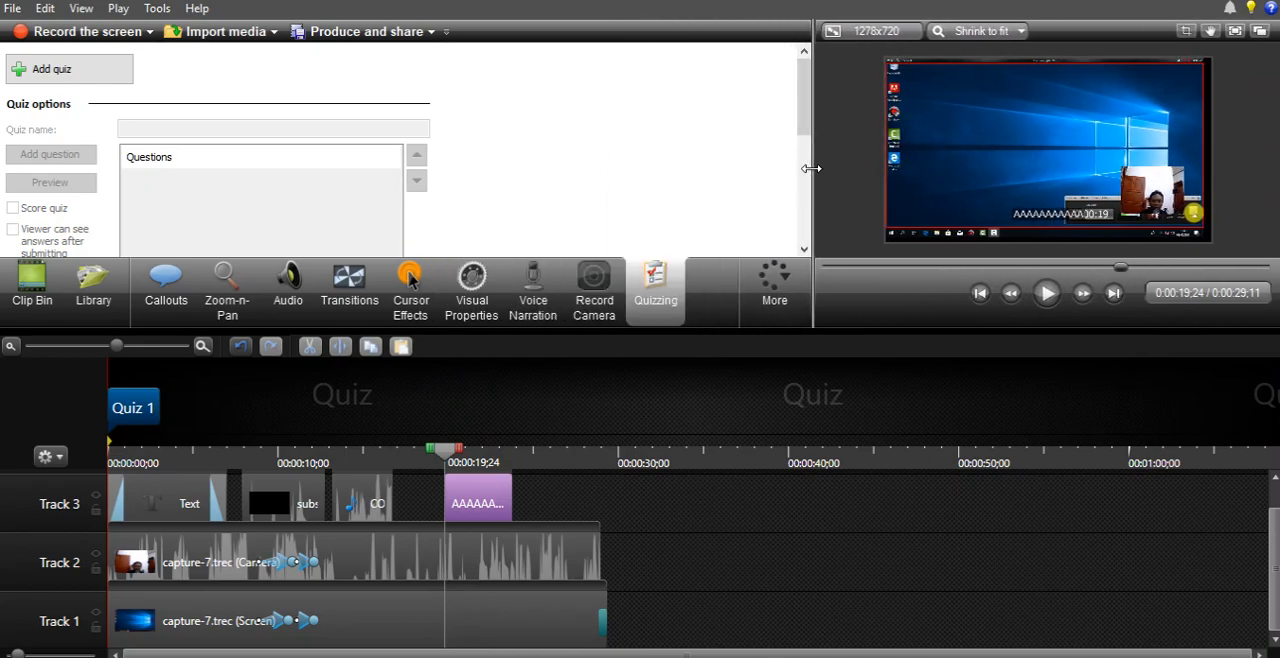
click(876, 31)
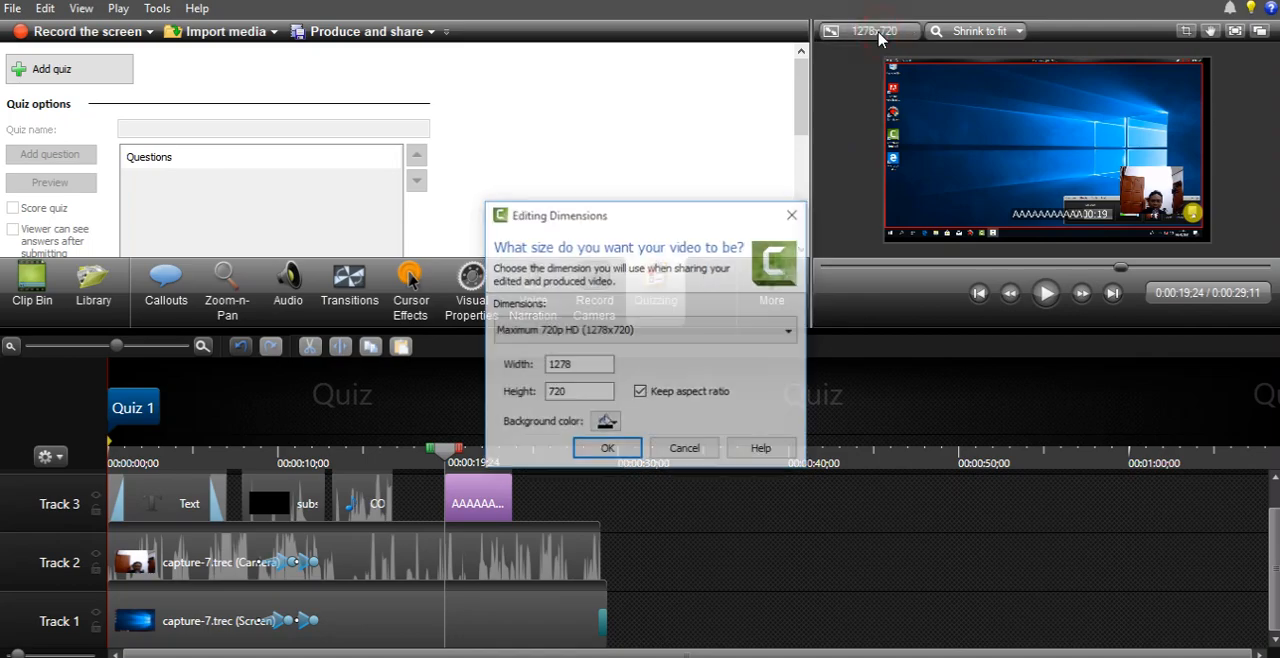
click(685, 449)
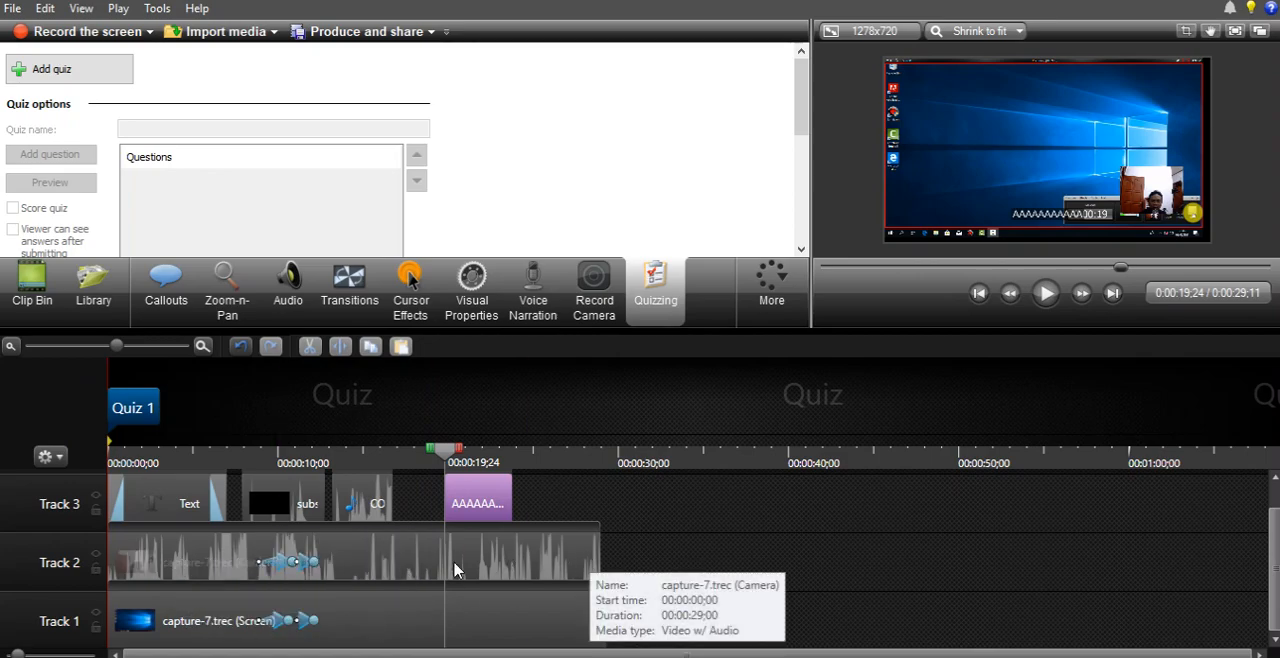
- Try cutting the camera clip out of Track 2, and undo the cut
drag(448, 455, 418, 457)
click(508, 565)
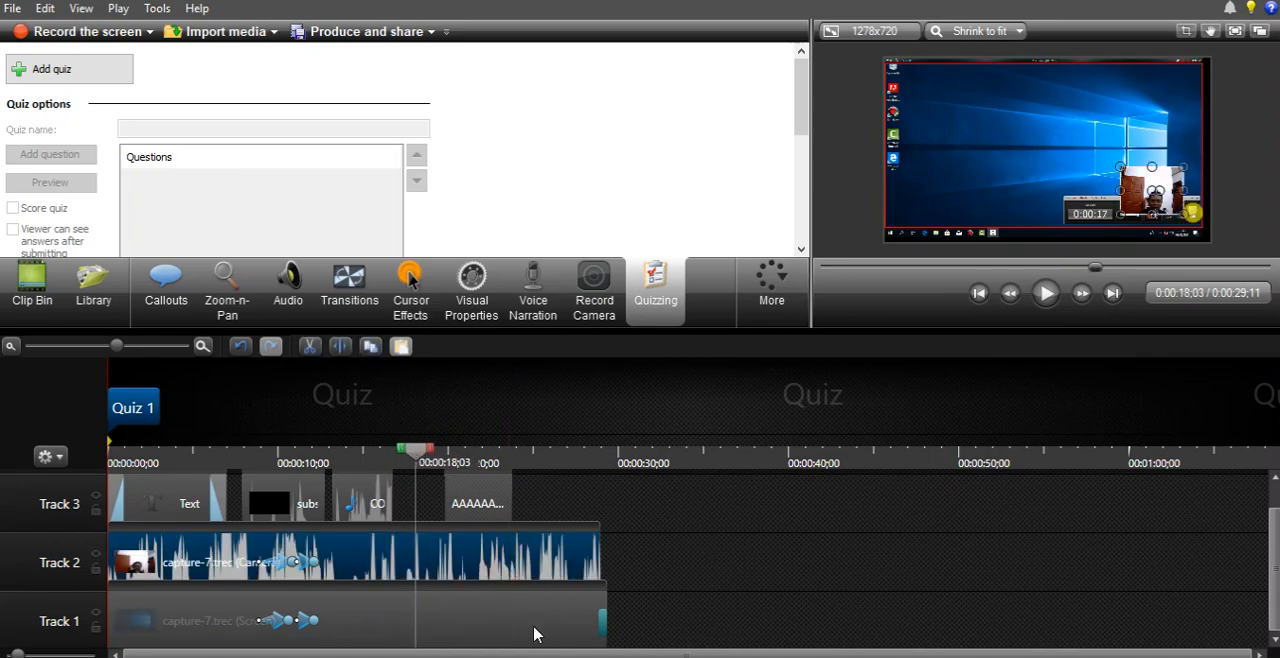
click(534, 629)
click(527, 575)
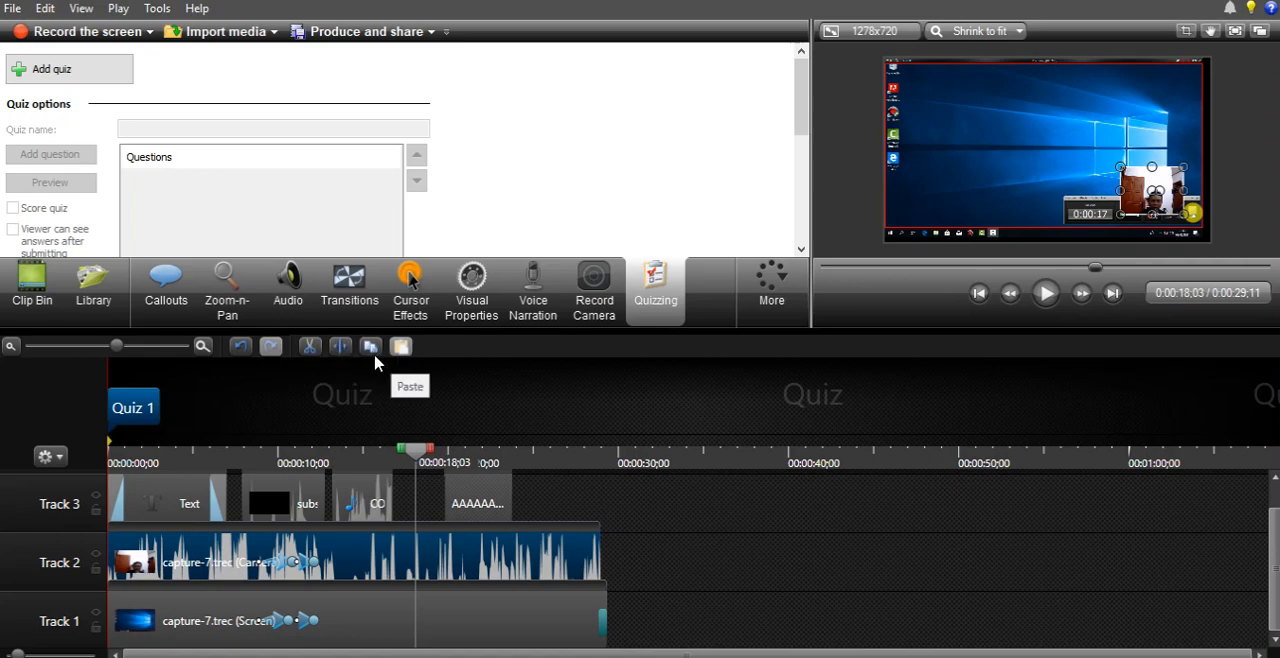
drag(425, 455, 545, 457)
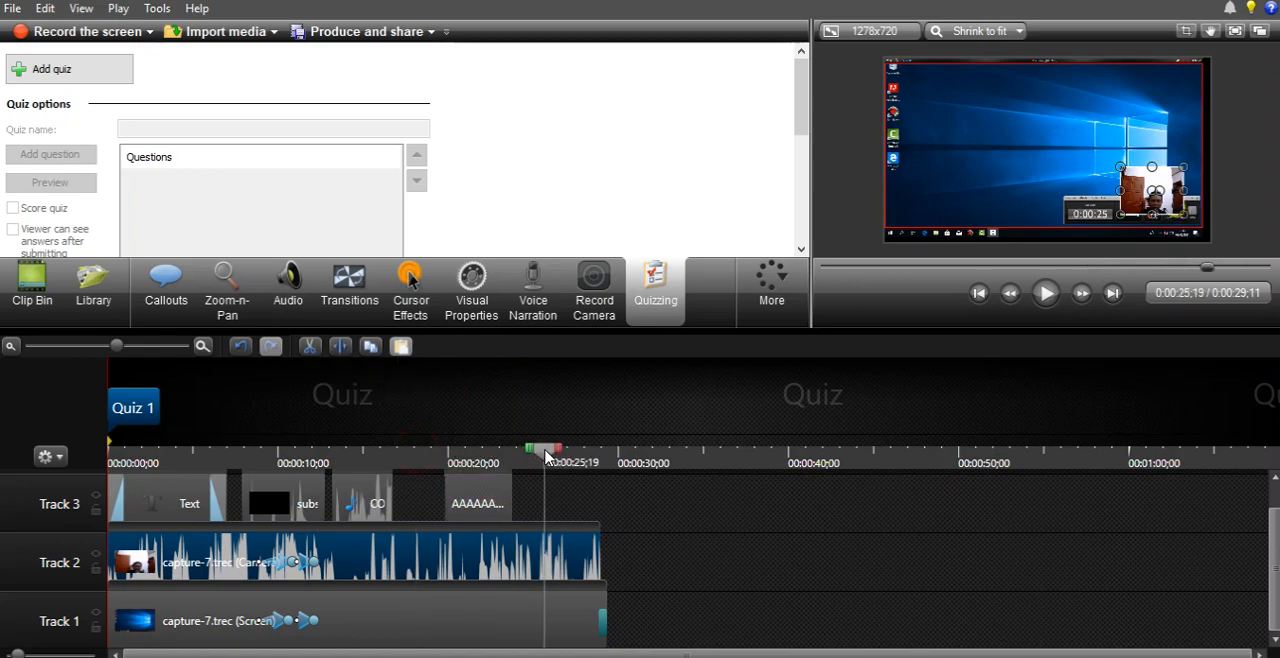
click(309, 347)
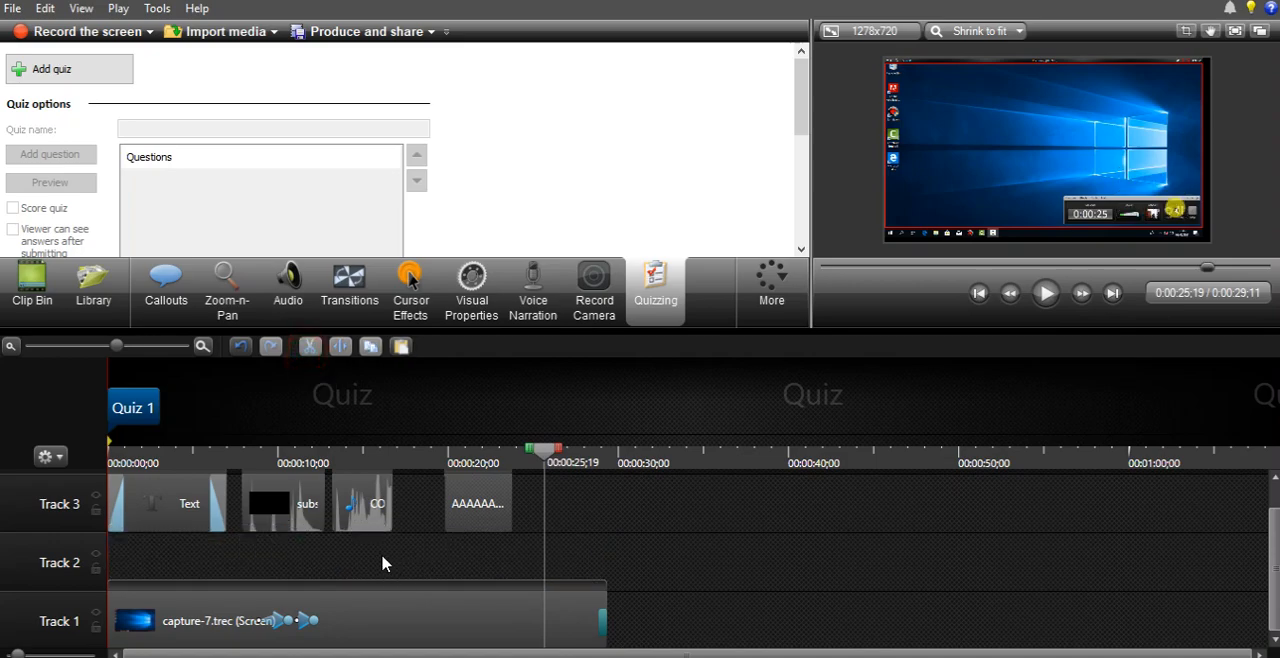
key(ctrl+z)
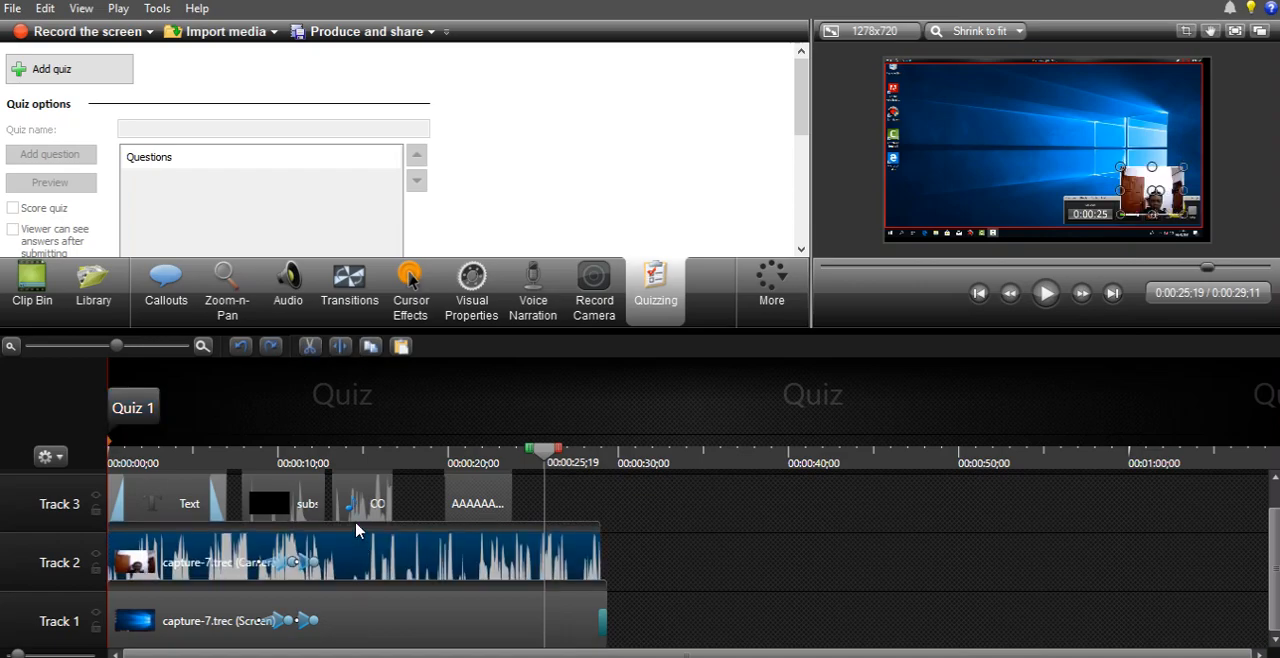
- Try splitting the Track 2 camera clip at 0:00:25;19 and moving its end piece away, and undo both changes
click(340, 347)
drag(568, 550, 787, 553)
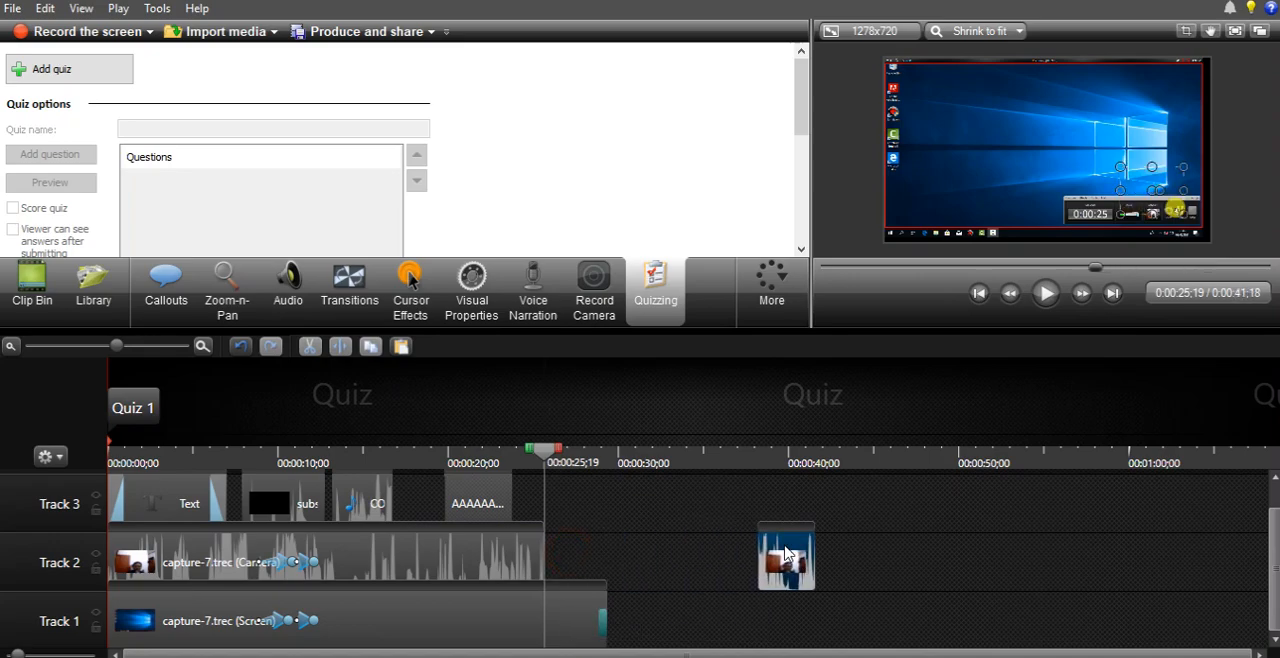
key(ctrl+z)
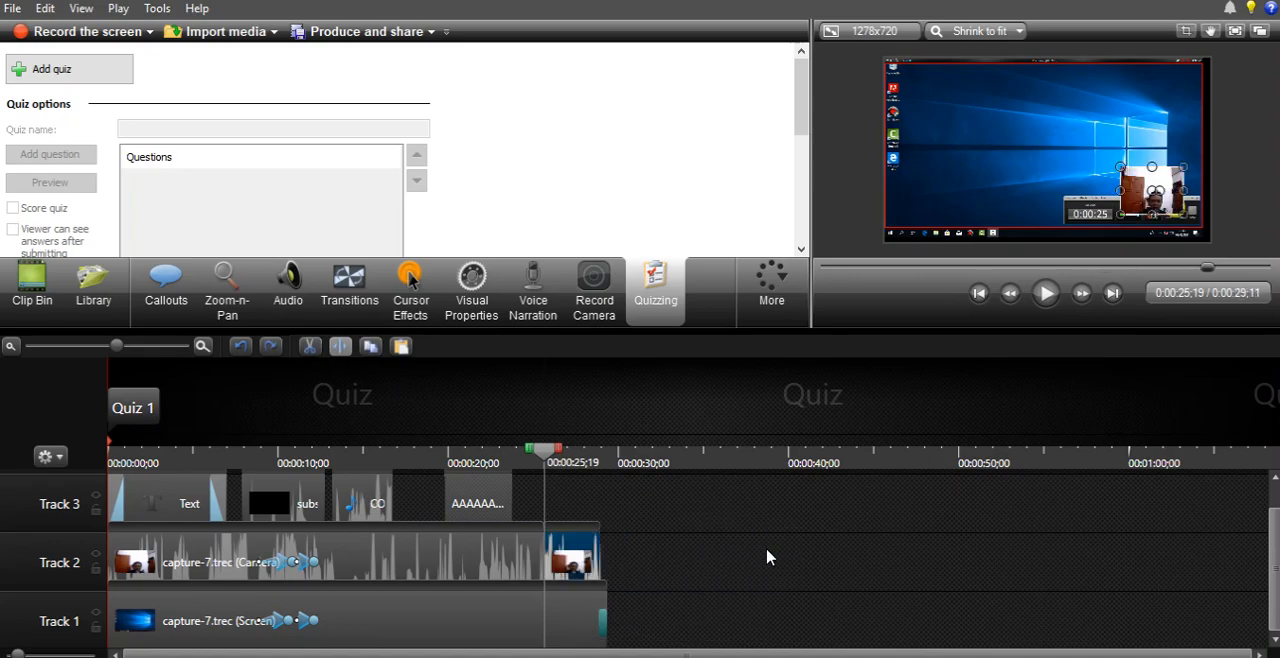
key(ctrl+z)
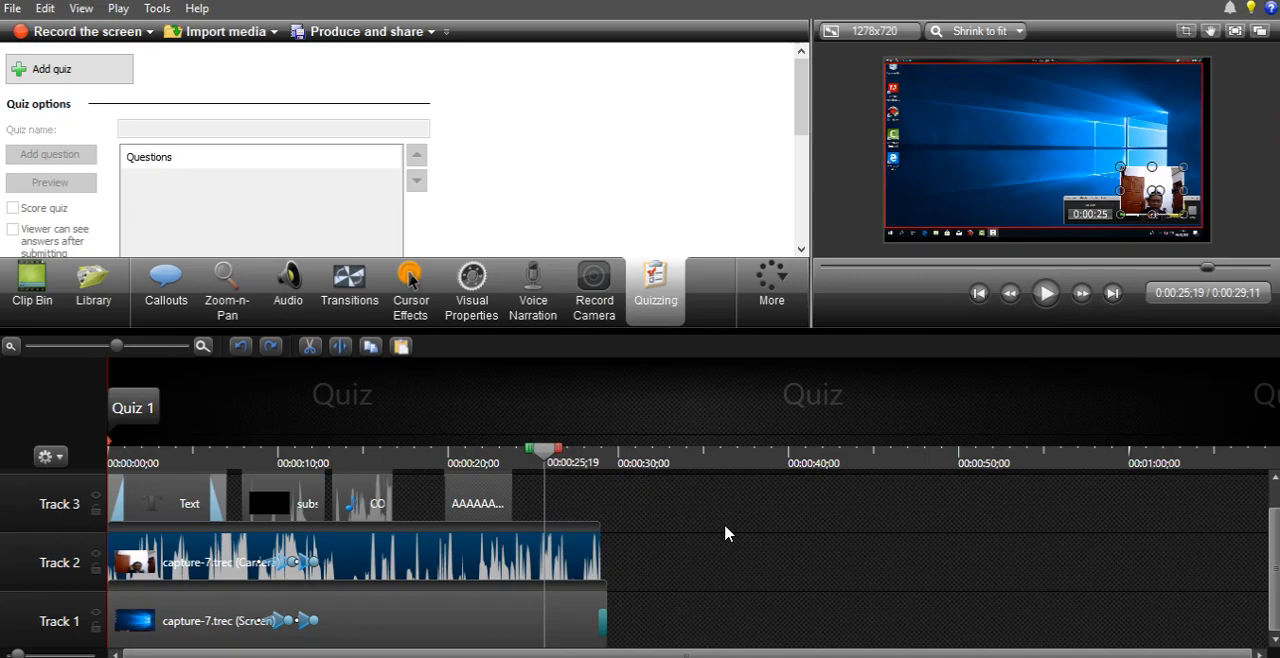